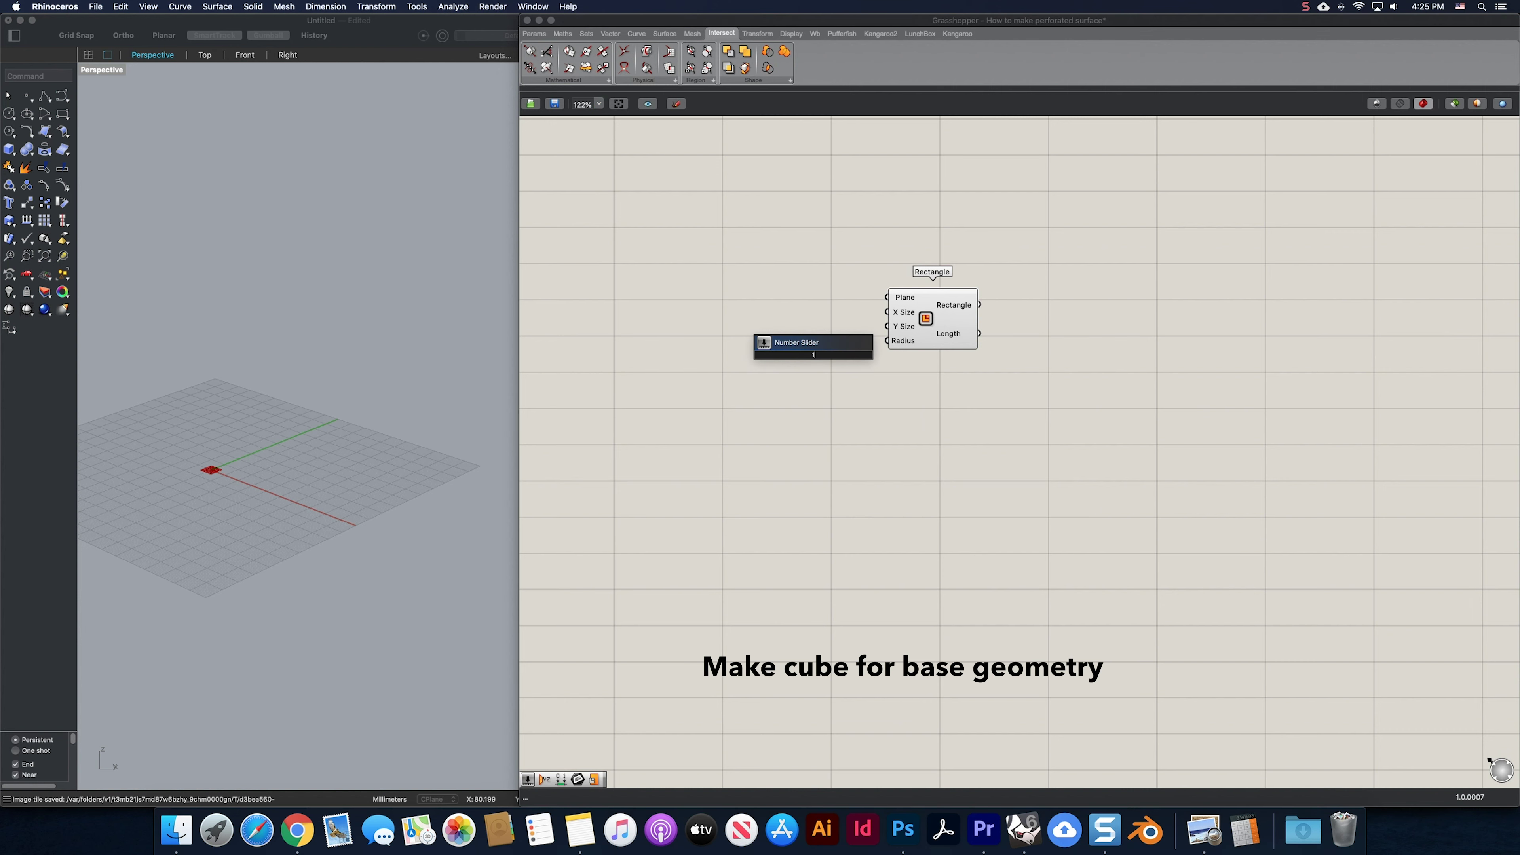
# Create a number slider set to 100 and wire it to the rectangle's X Size and Y Size inputs.
pyautogui.press('Return')
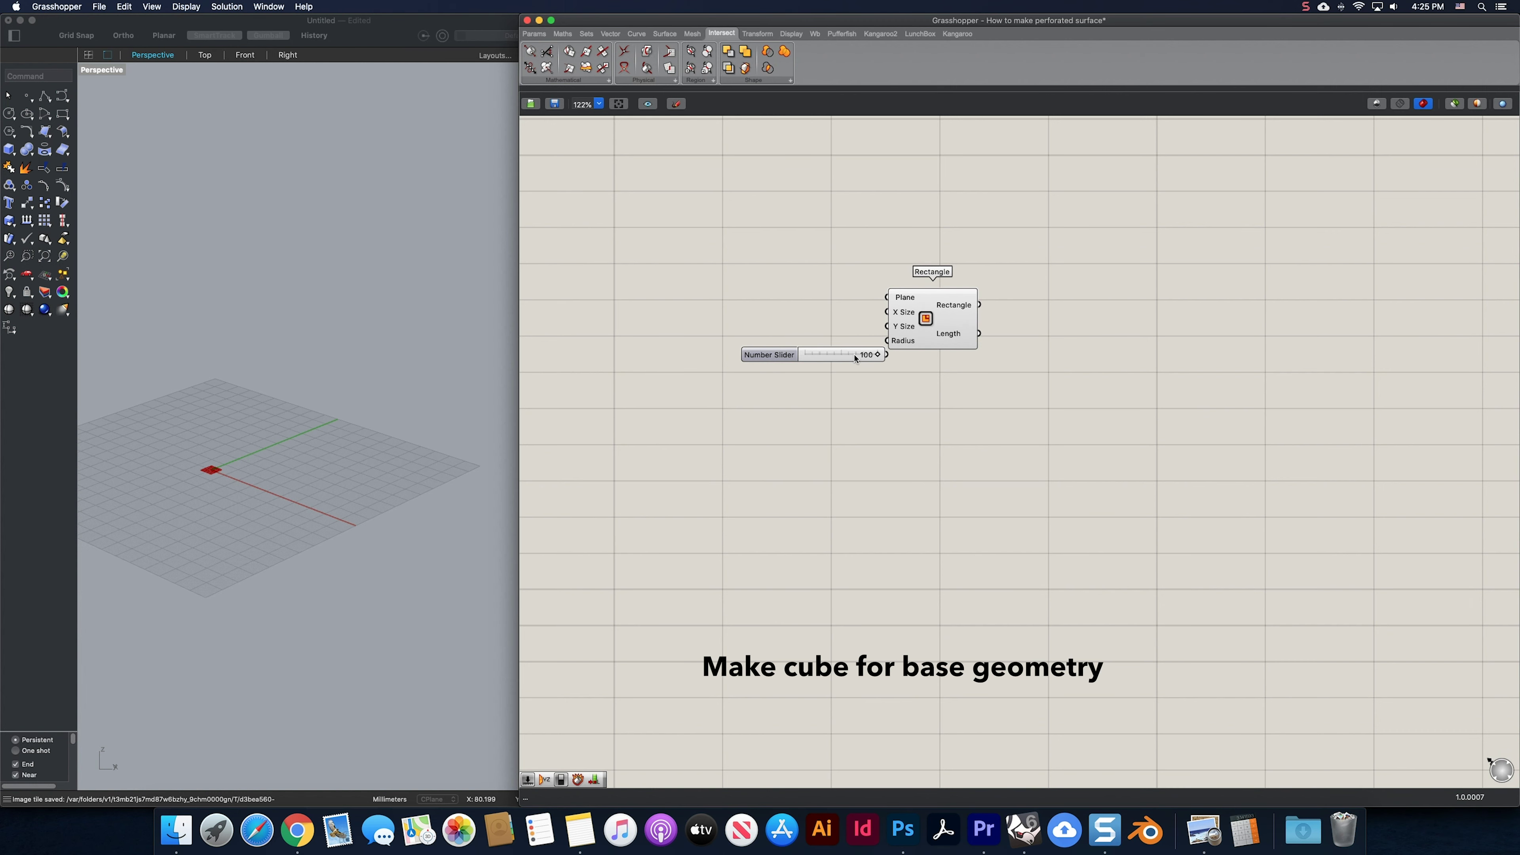
pyautogui.moveTo(896, 317); pyautogui.dragTo(825, 389)
# Add a Box Rectangle component driven by the Rectangle output, with the 100 slider as its Height.
pyautogui.doubleClick(1025, 337)
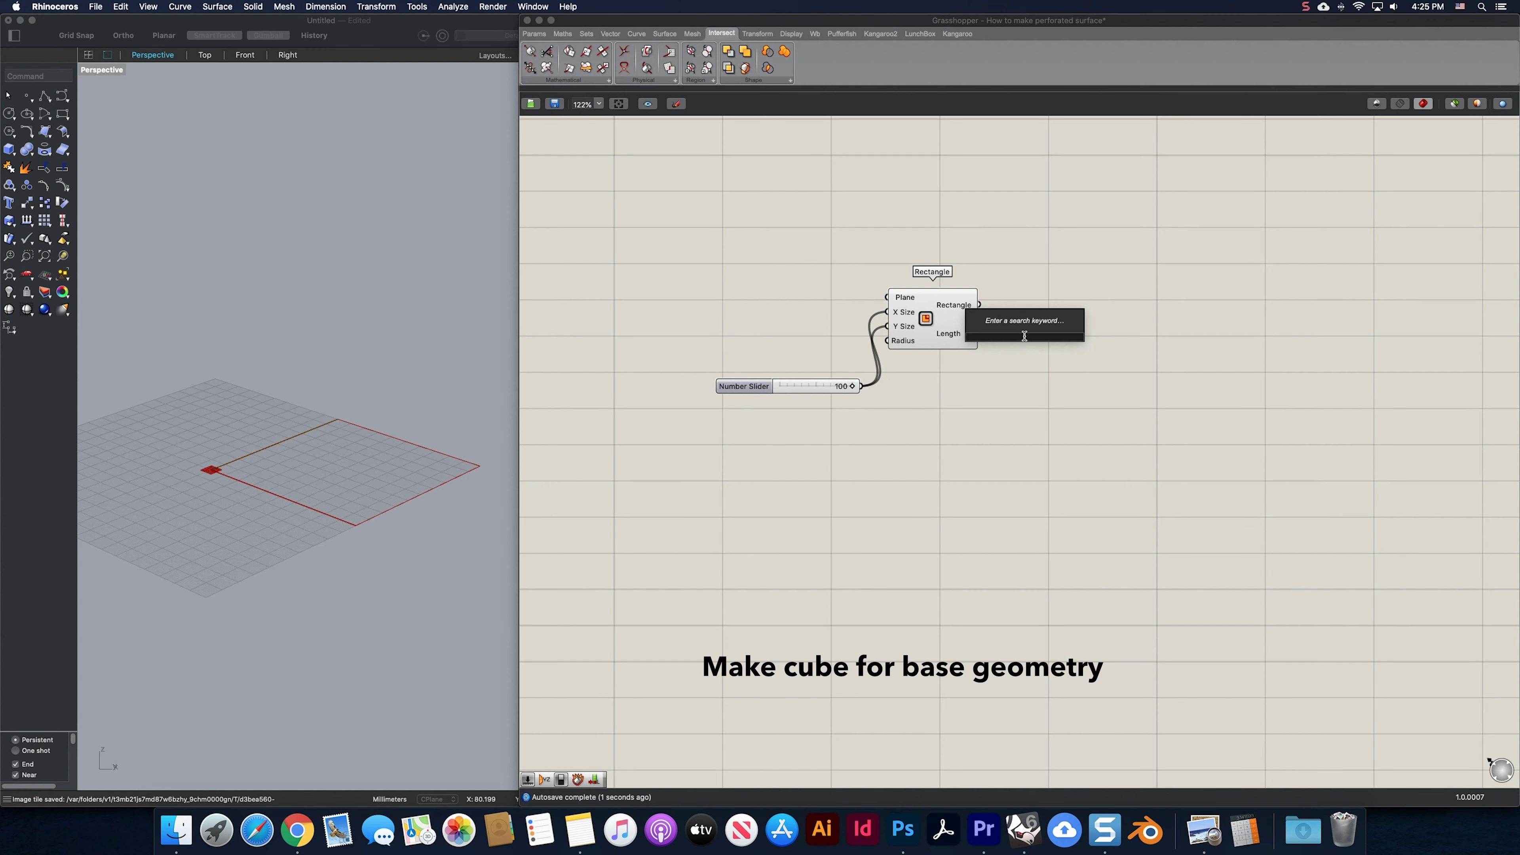
pyautogui.write('box re')
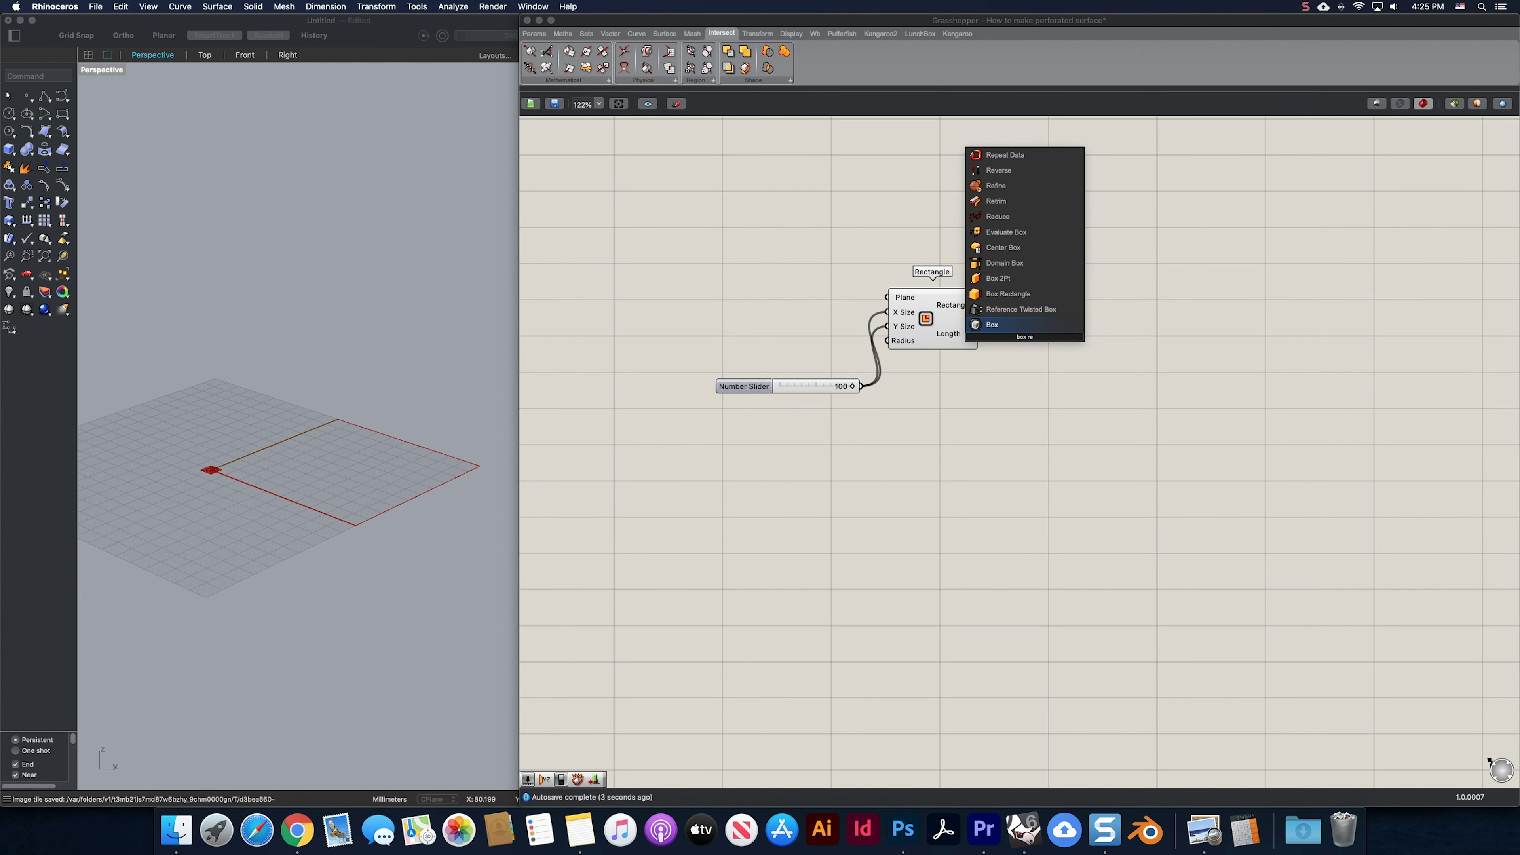
pyautogui.click(1033, 294)
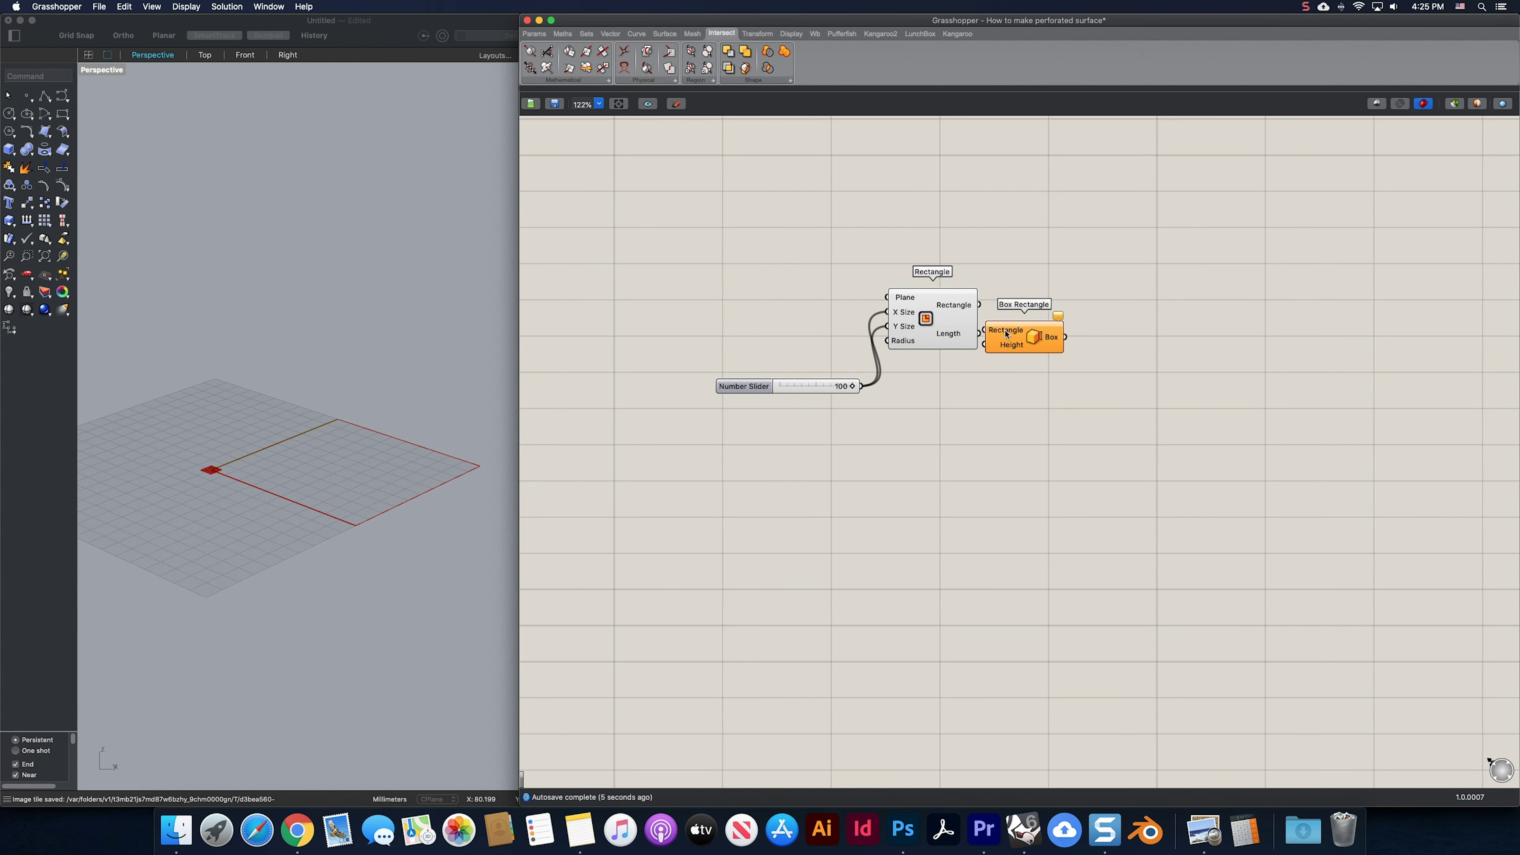
pyautogui.moveTo(1006, 334); pyautogui.dragTo(1048, 312)
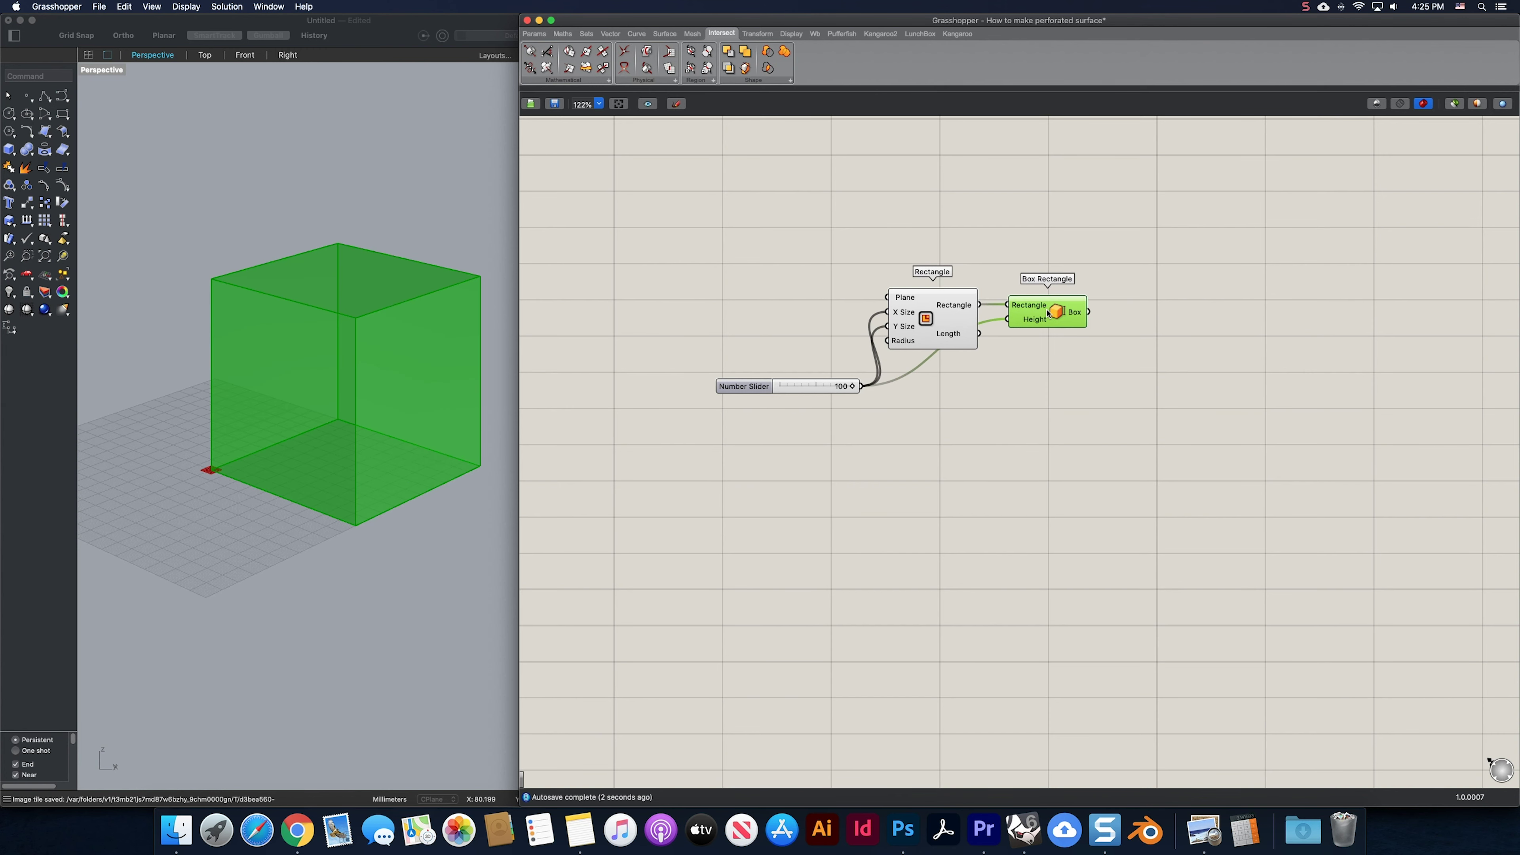
# Add a Deconstruct Brep component and feed the Box output into its Brep input.
pyautogui.moveTo(1048, 312); pyautogui.dragTo(940, 328, button='right')
pyautogui.doubleClick(1038, 347)
pyautogui.write('de')
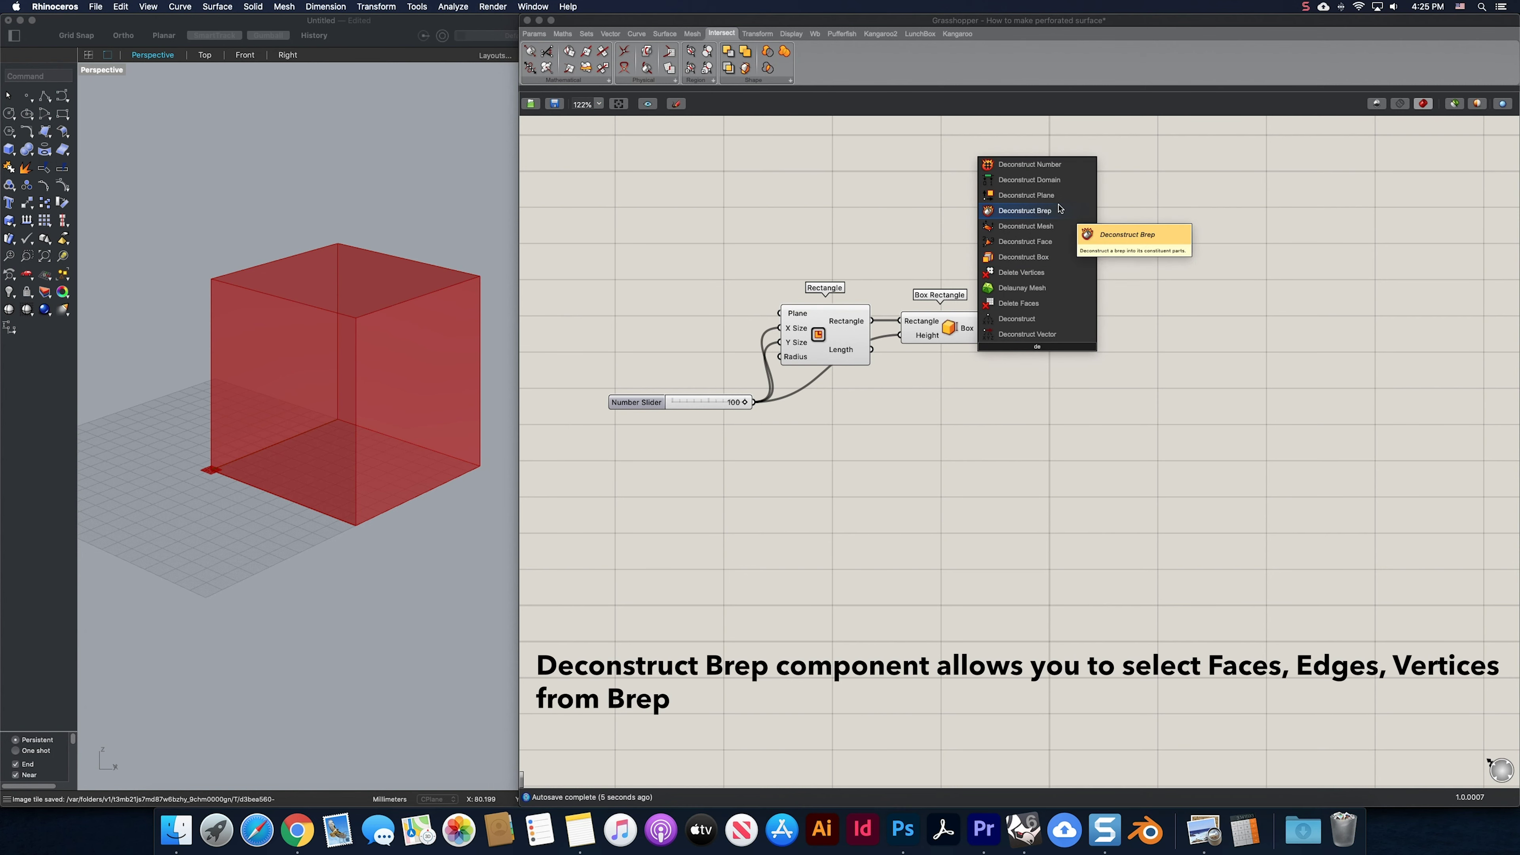
pyautogui.click(1025, 211)
pyautogui.moveTo(982, 328); pyautogui.dragTo(1005, 328)
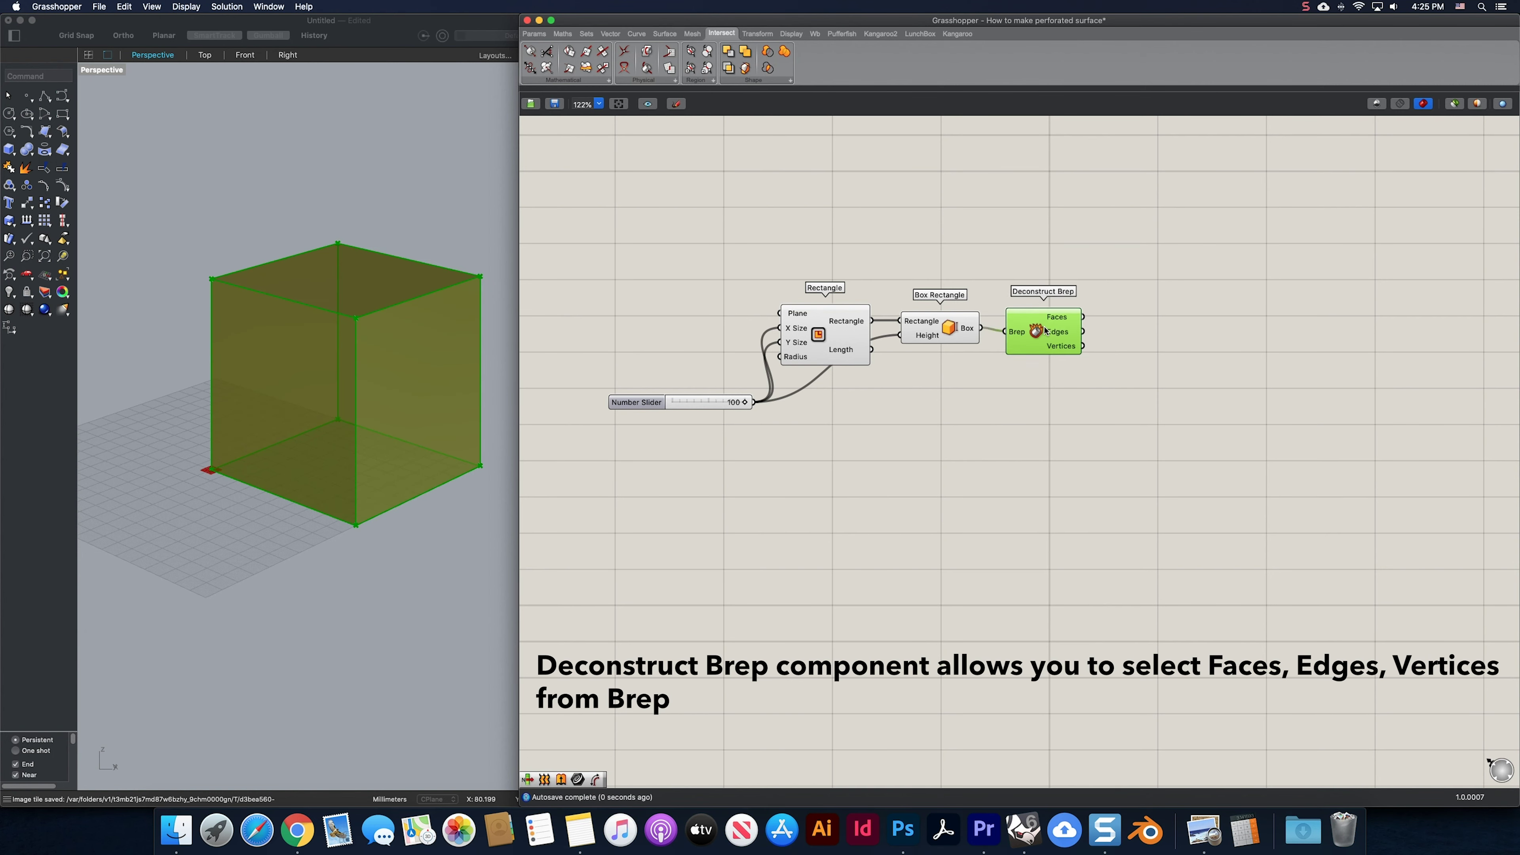
# Add a Divide Surface component and connect the Faces output of Deconstruct Brep to its Surface input.
pyautogui.moveTo(1077, 321); pyautogui.dragTo(975, 370, button='right')
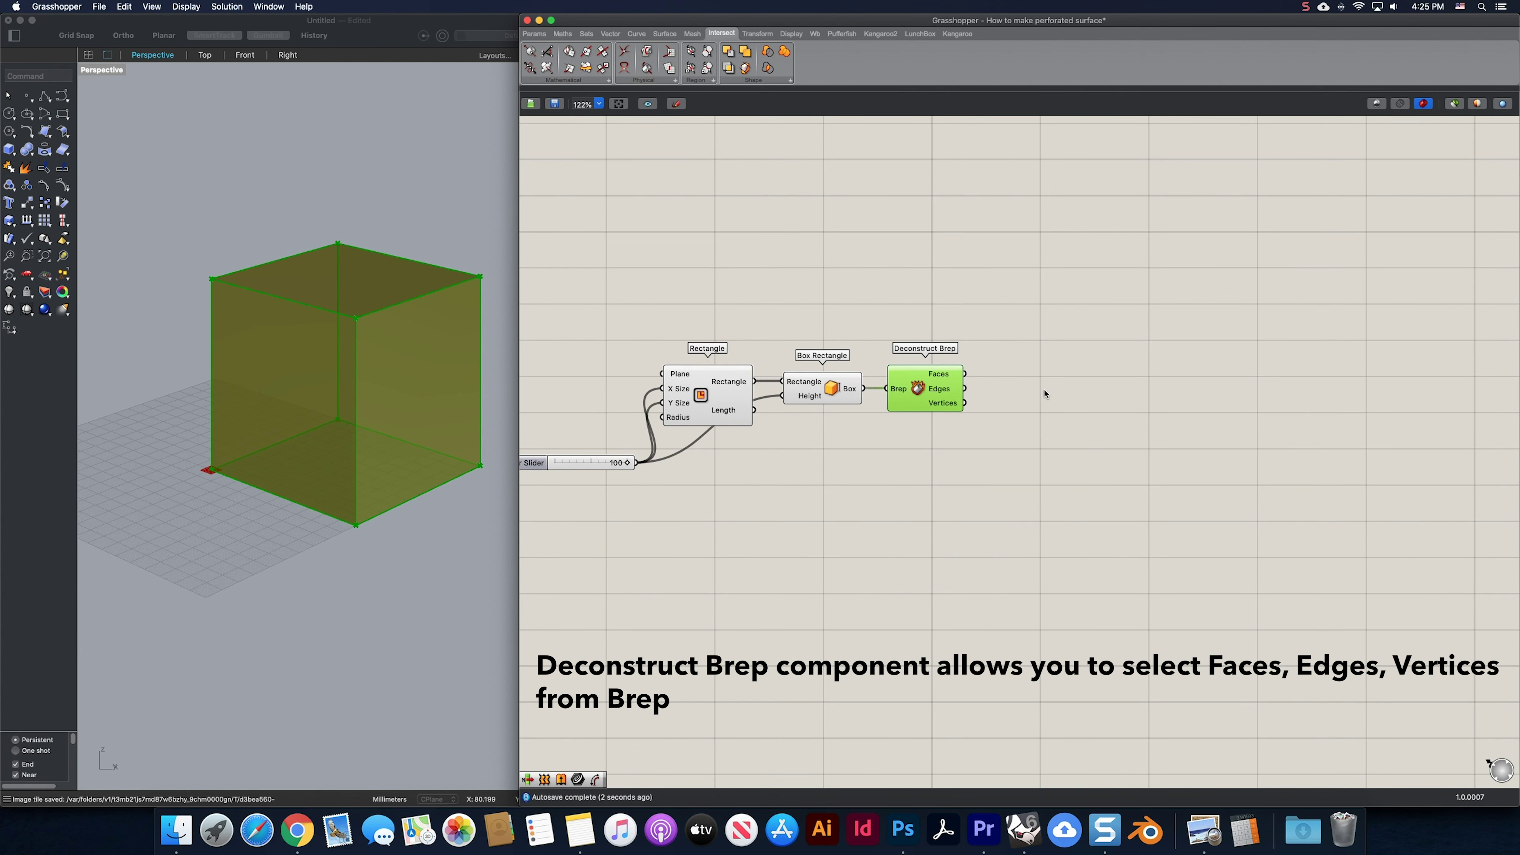
pyautogui.doubleClick(1027, 233)
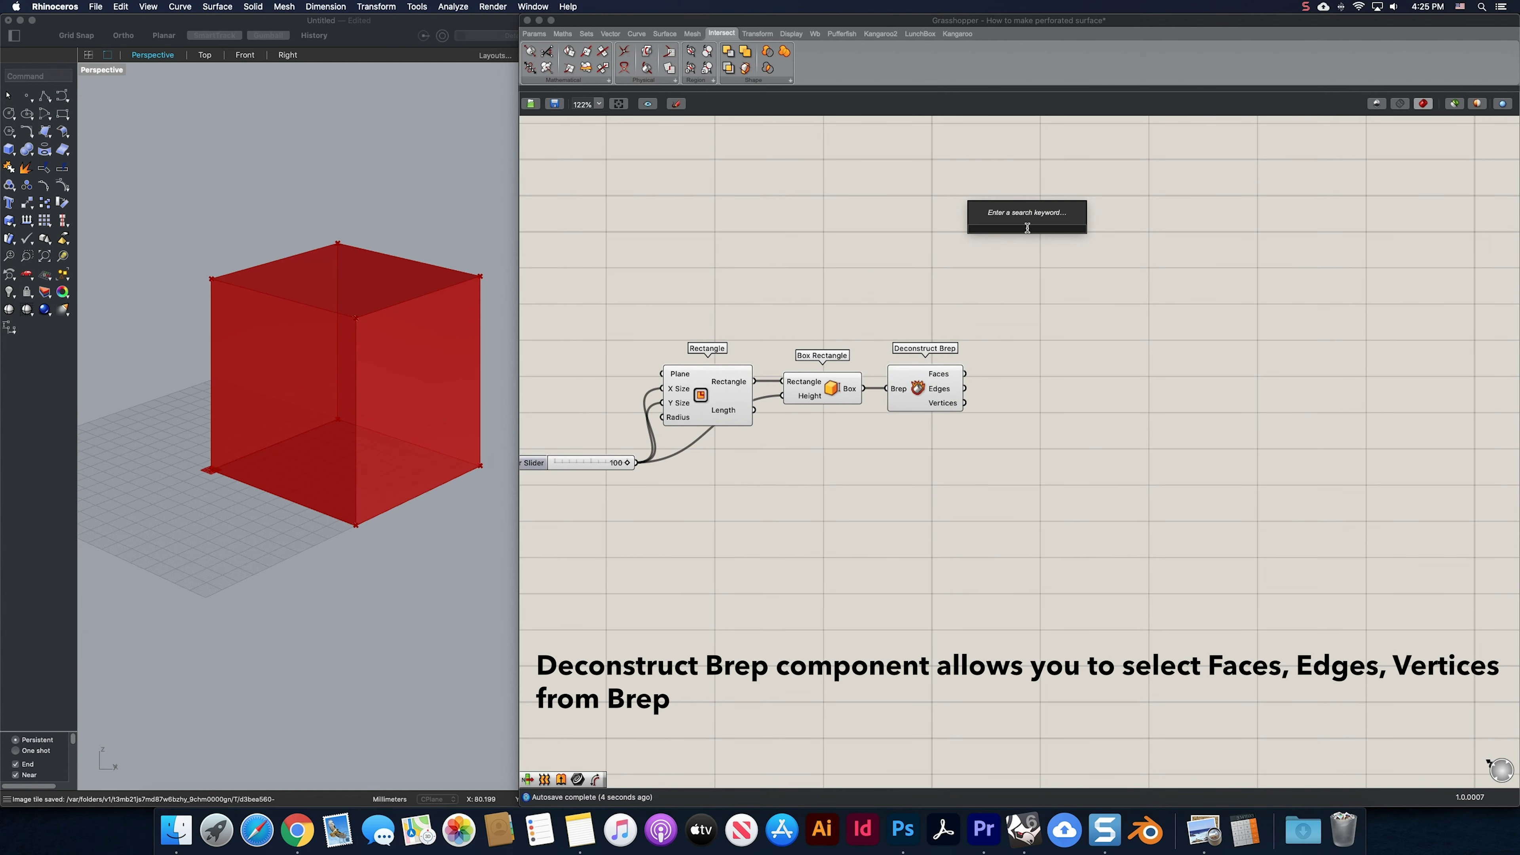
pyautogui.write('divide')
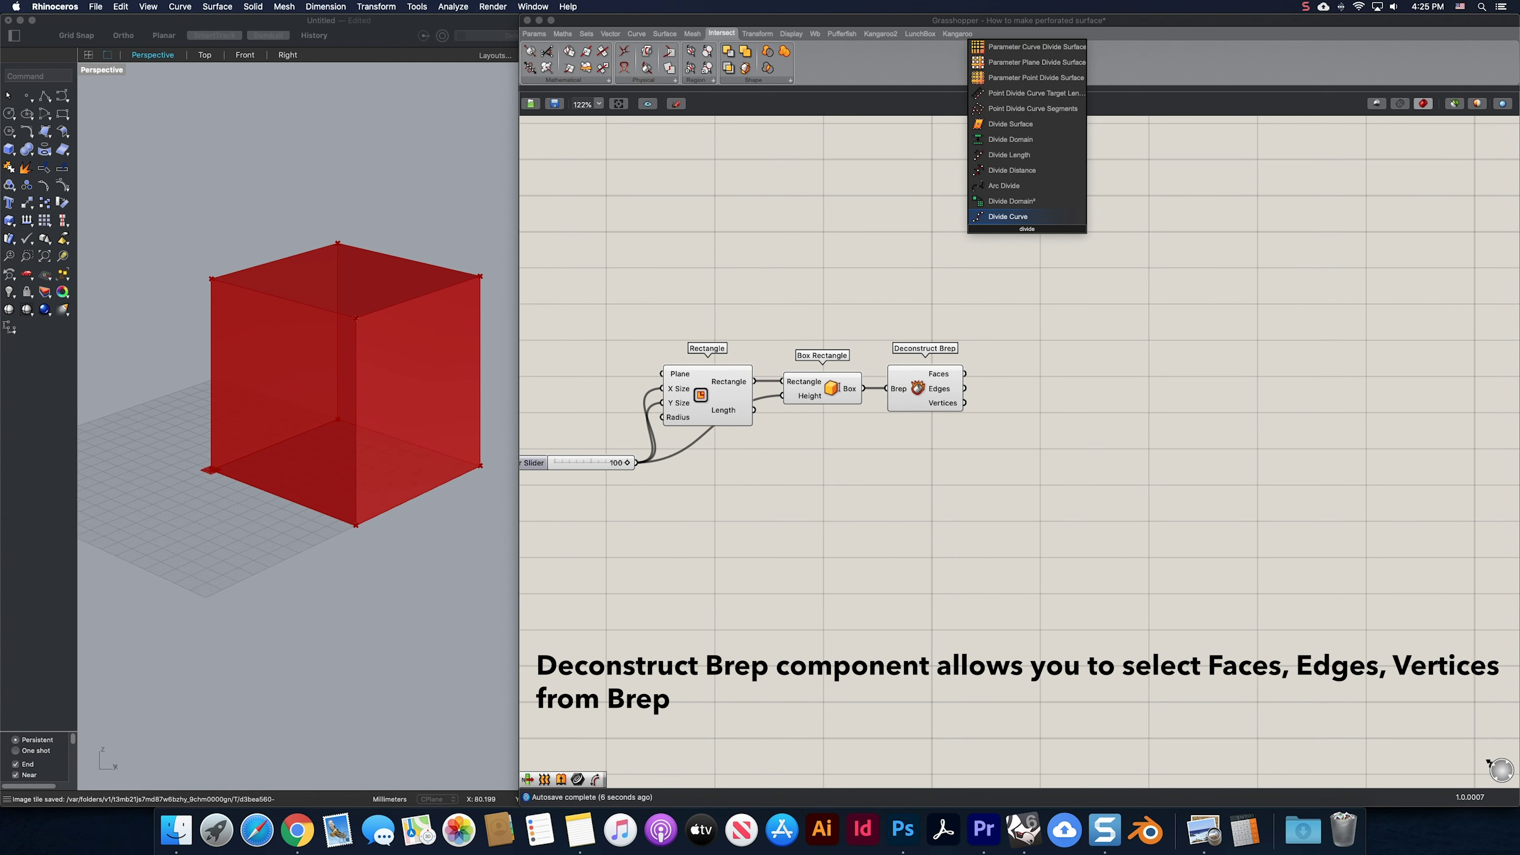
pyautogui.click(1010, 125)
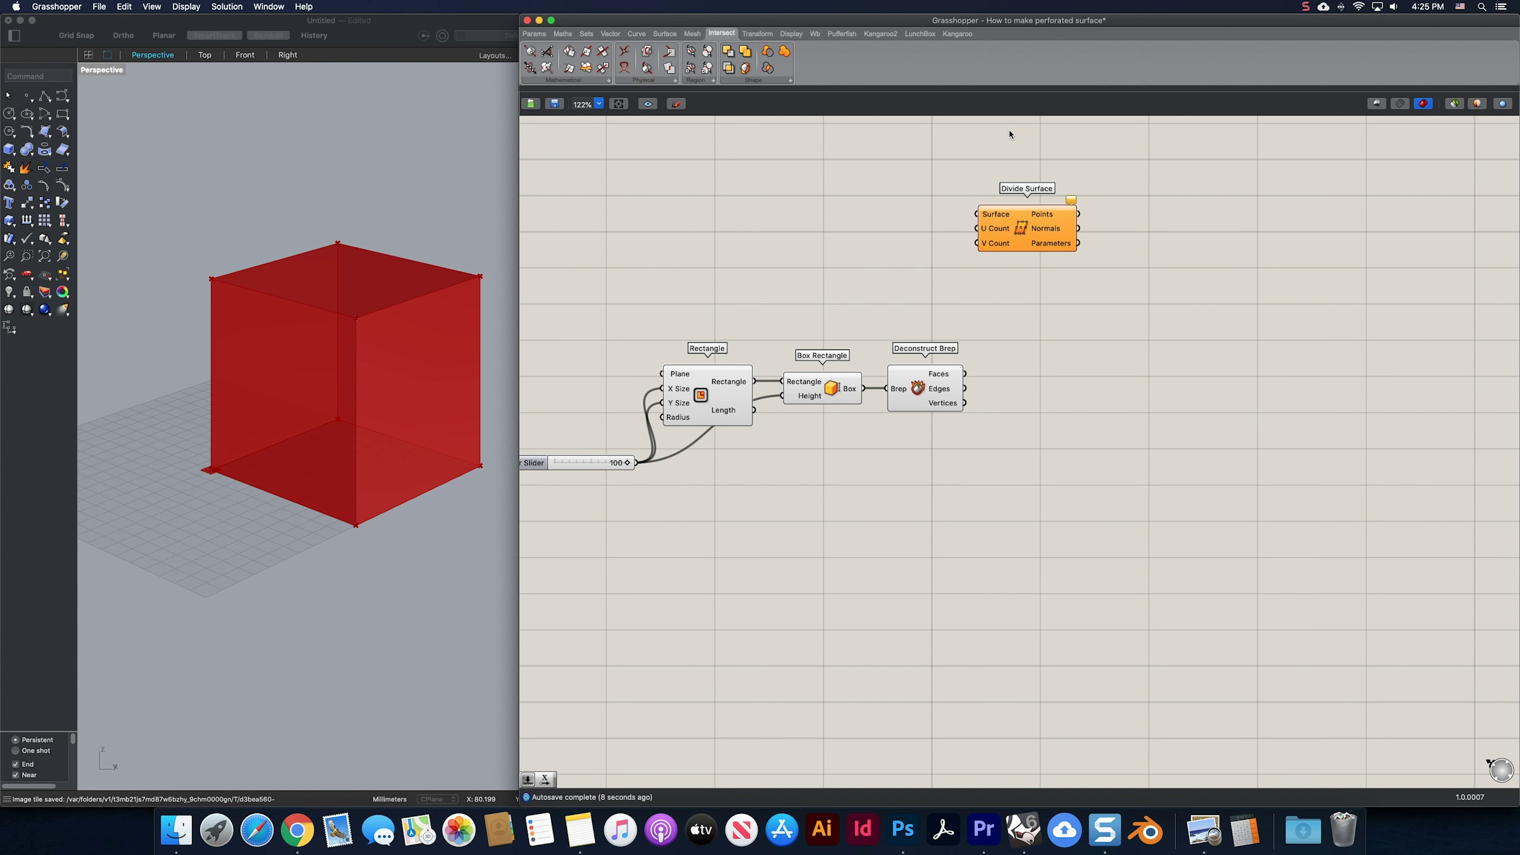
pyautogui.moveTo(966, 361); pyautogui.dragTo(977, 214)
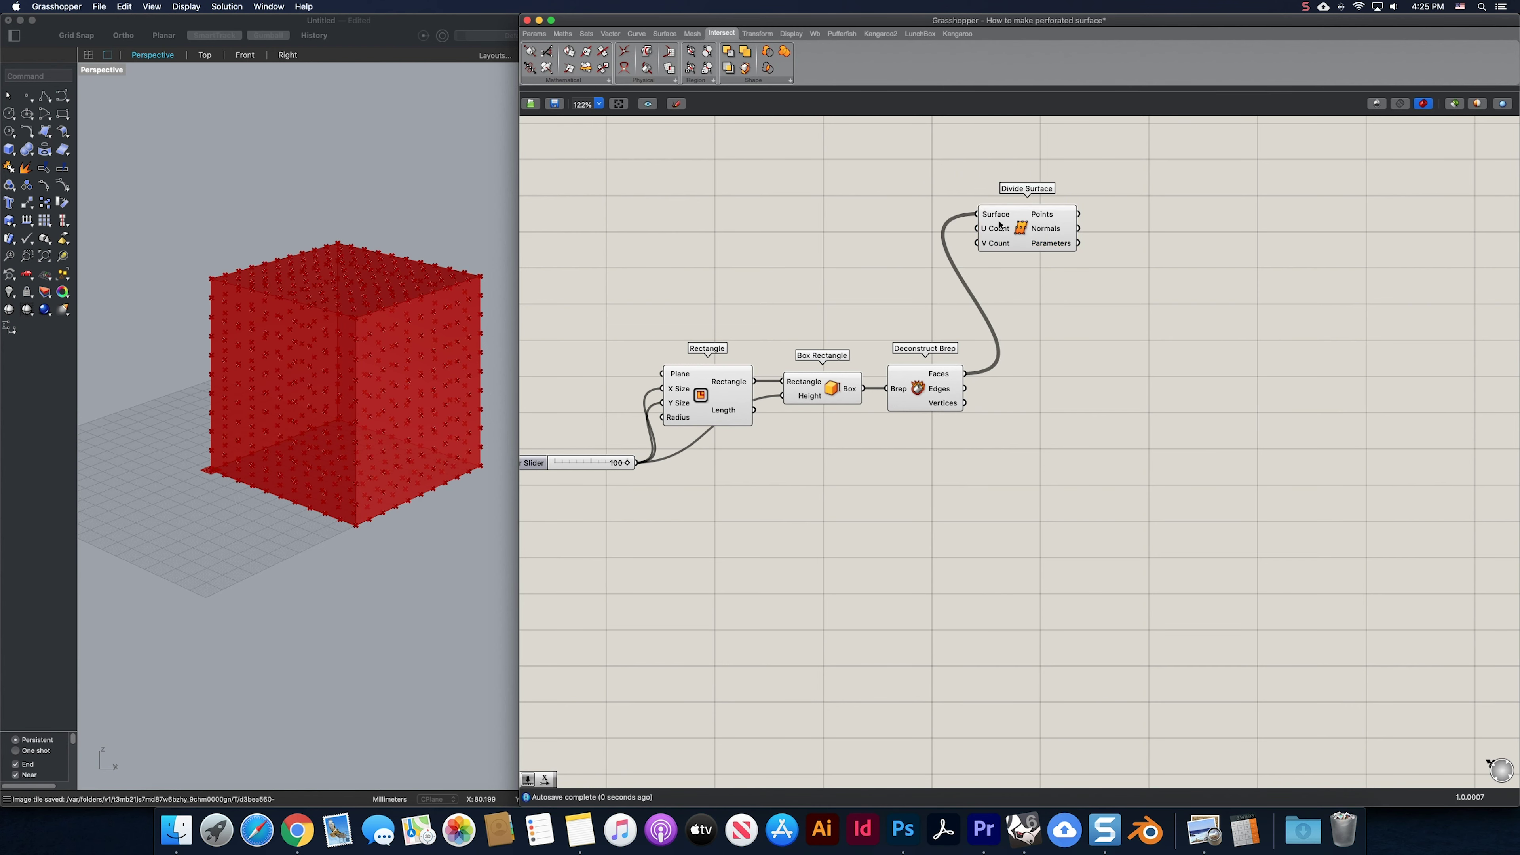
# Drive the U Count and V Count of Divide Surface with two number sliders set to 8, and preview its points.
pyautogui.doubleClick(903, 251)
pyautogui.write('8')
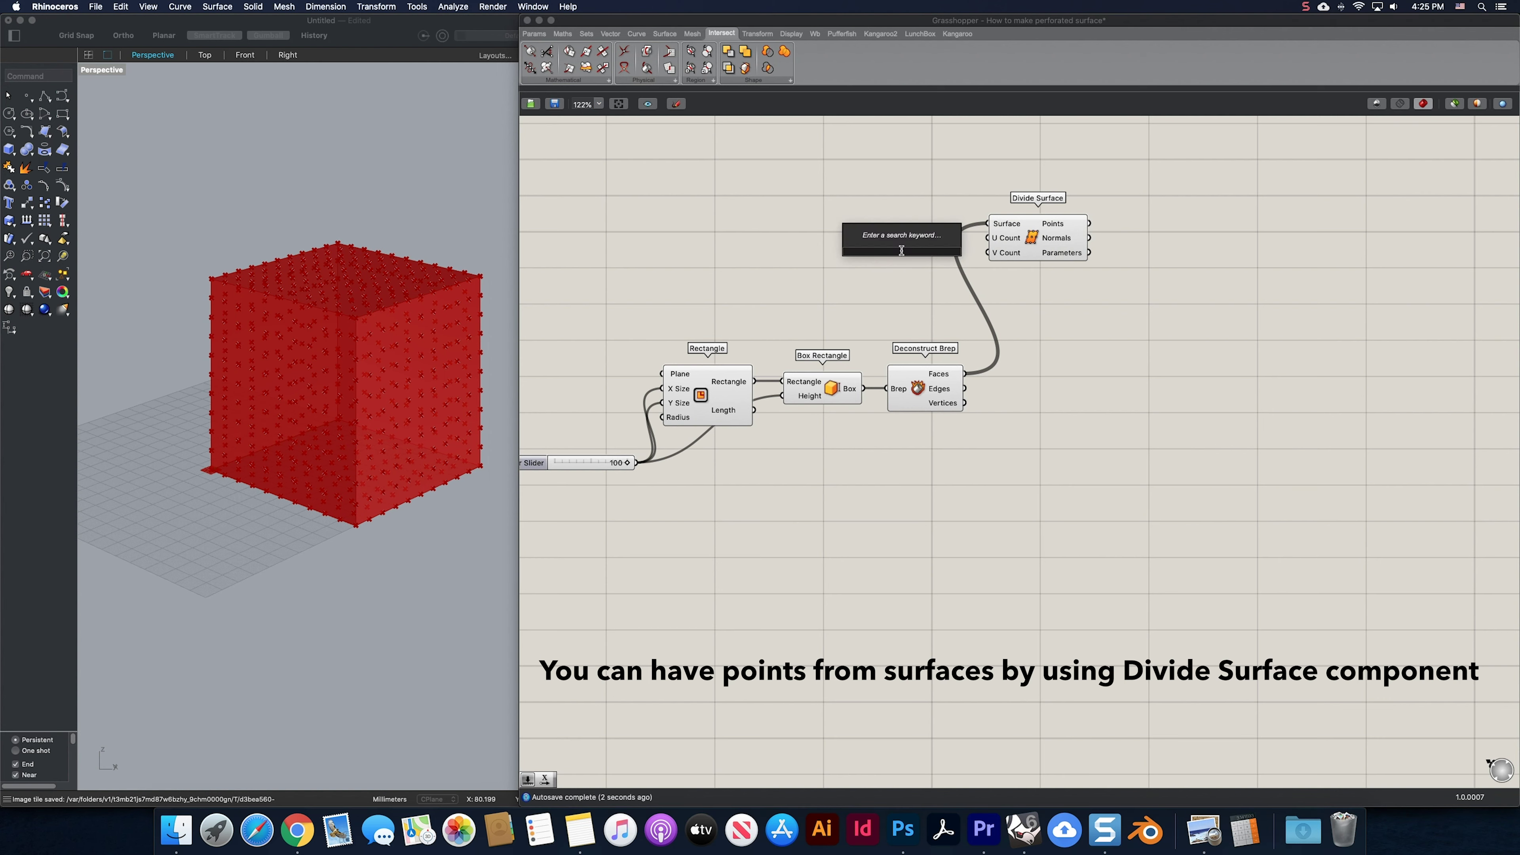
pyautogui.press('Return')
pyautogui.moveTo(988, 239); pyautogui.dragTo(933, 262)
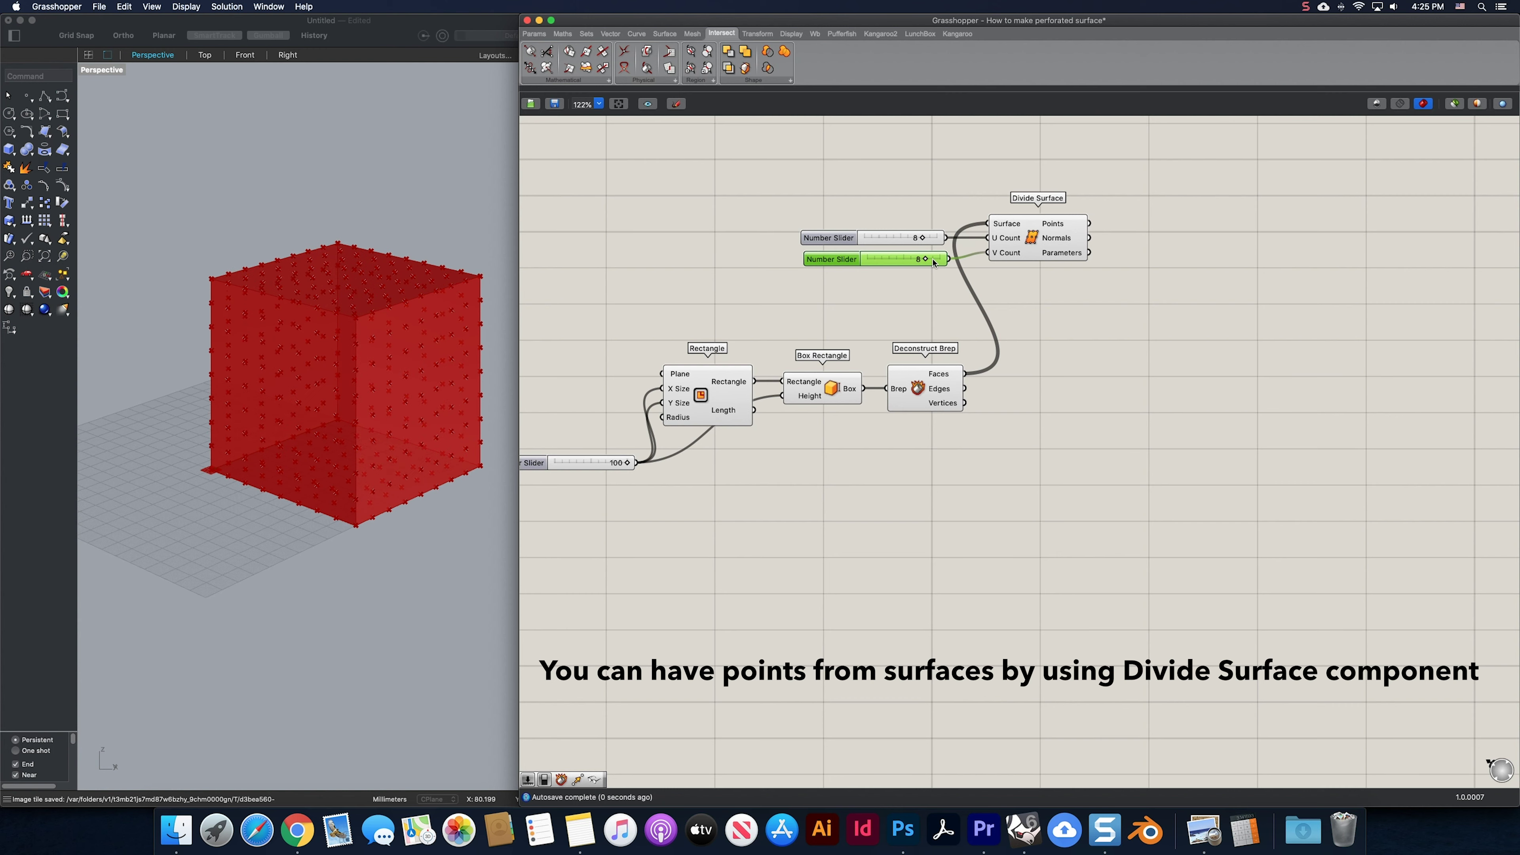
pyautogui.click(1023, 245)
pyautogui.moveTo(424, 346); pyautogui.dragTo(395, 344, button='right')
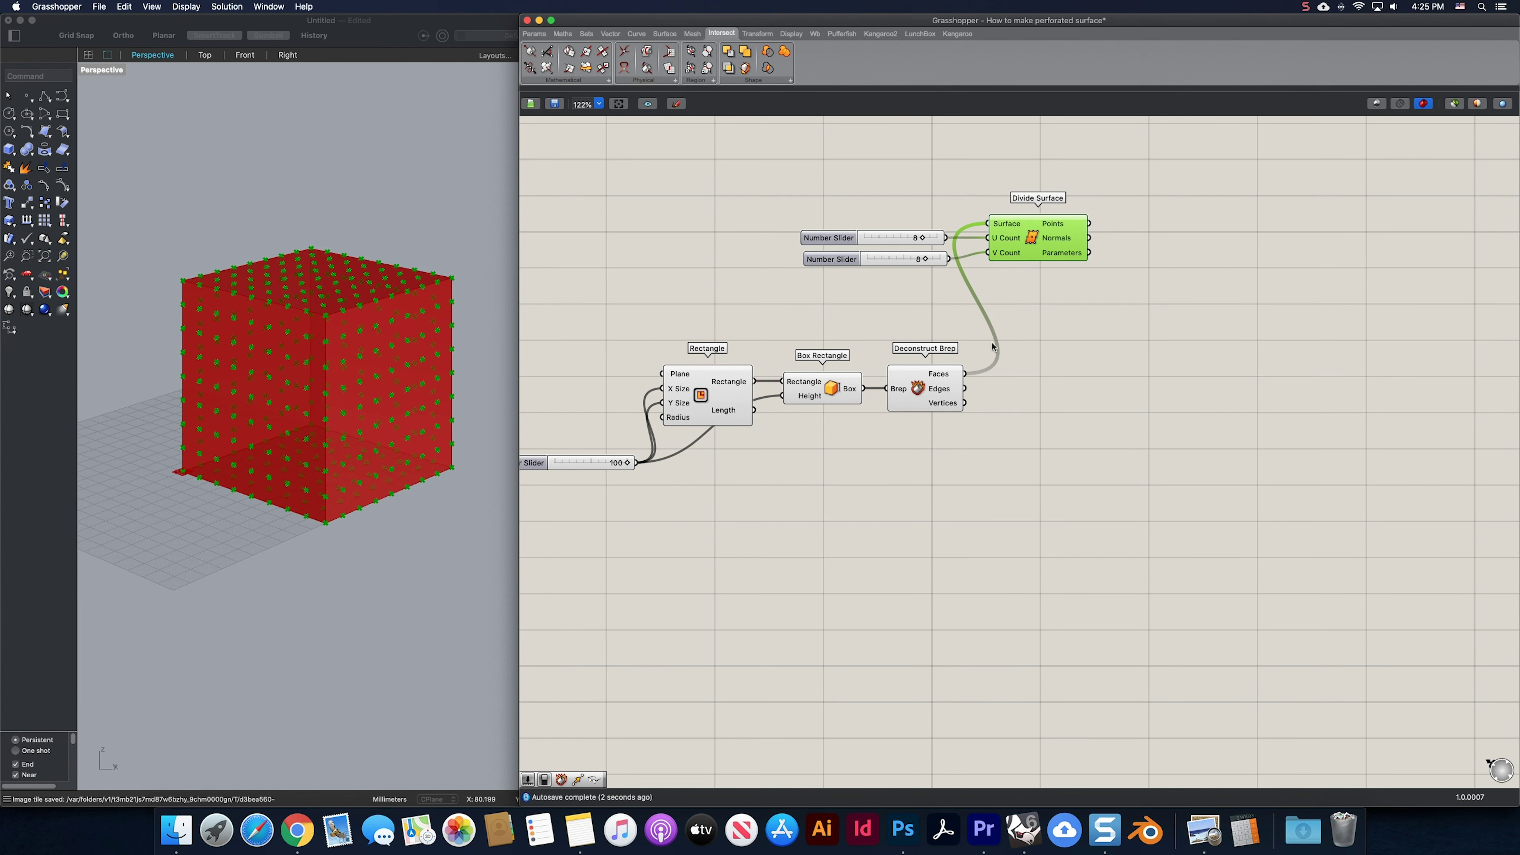
# Add a Shift Paths component and connect the Points output of Divide Surface to its Data input.
pyautogui.click(1105, 306)
pyautogui.moveTo(1142, 244); pyautogui.dragTo(1031, 286, button='right')
pyautogui.doubleClick(1044, 287)
pyautogui.write('shift')
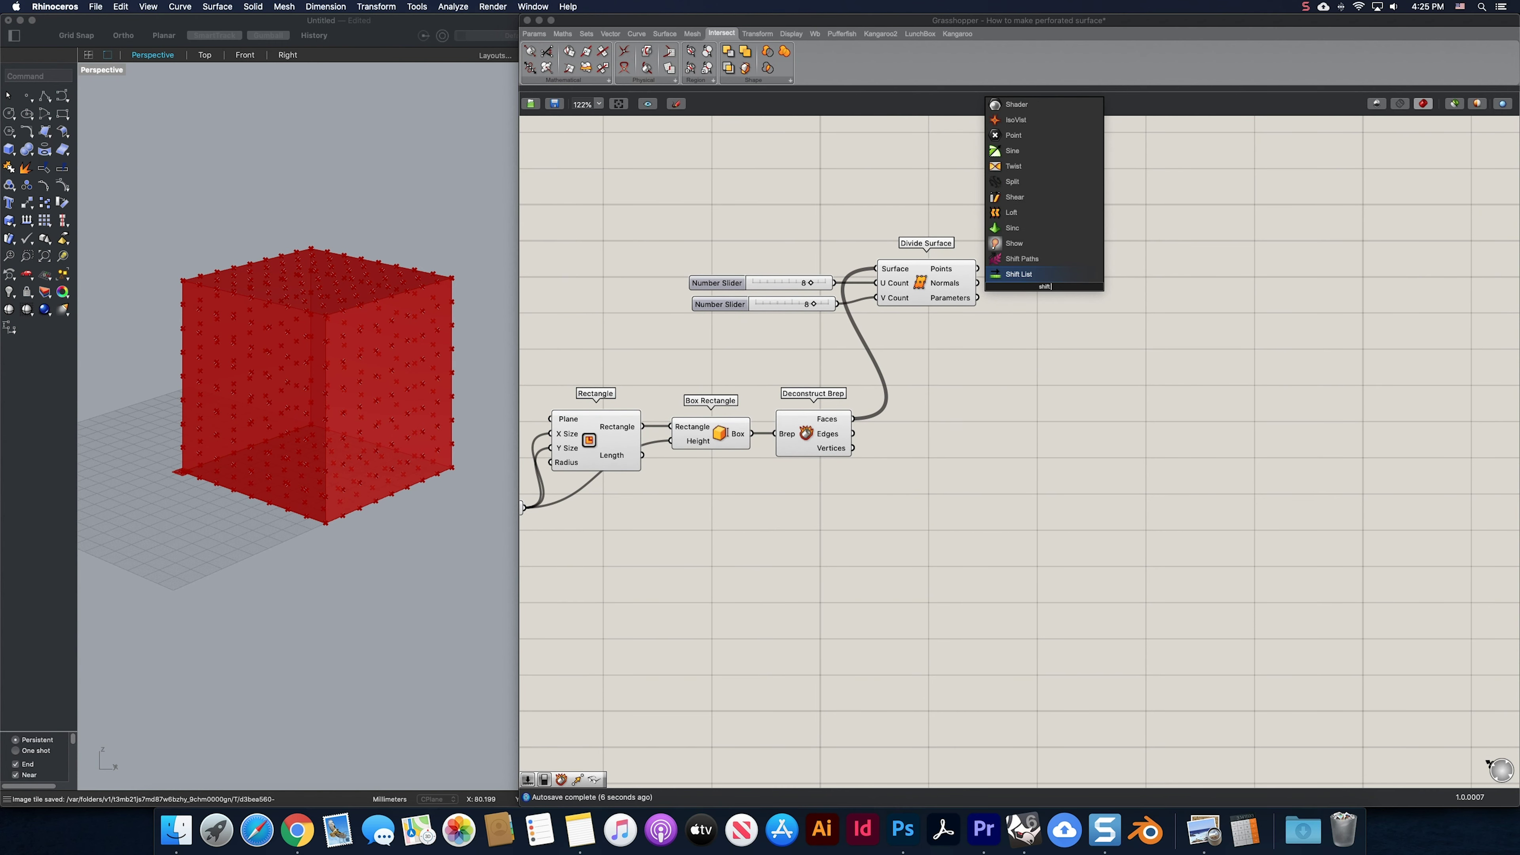
pyautogui.click(1022, 258)
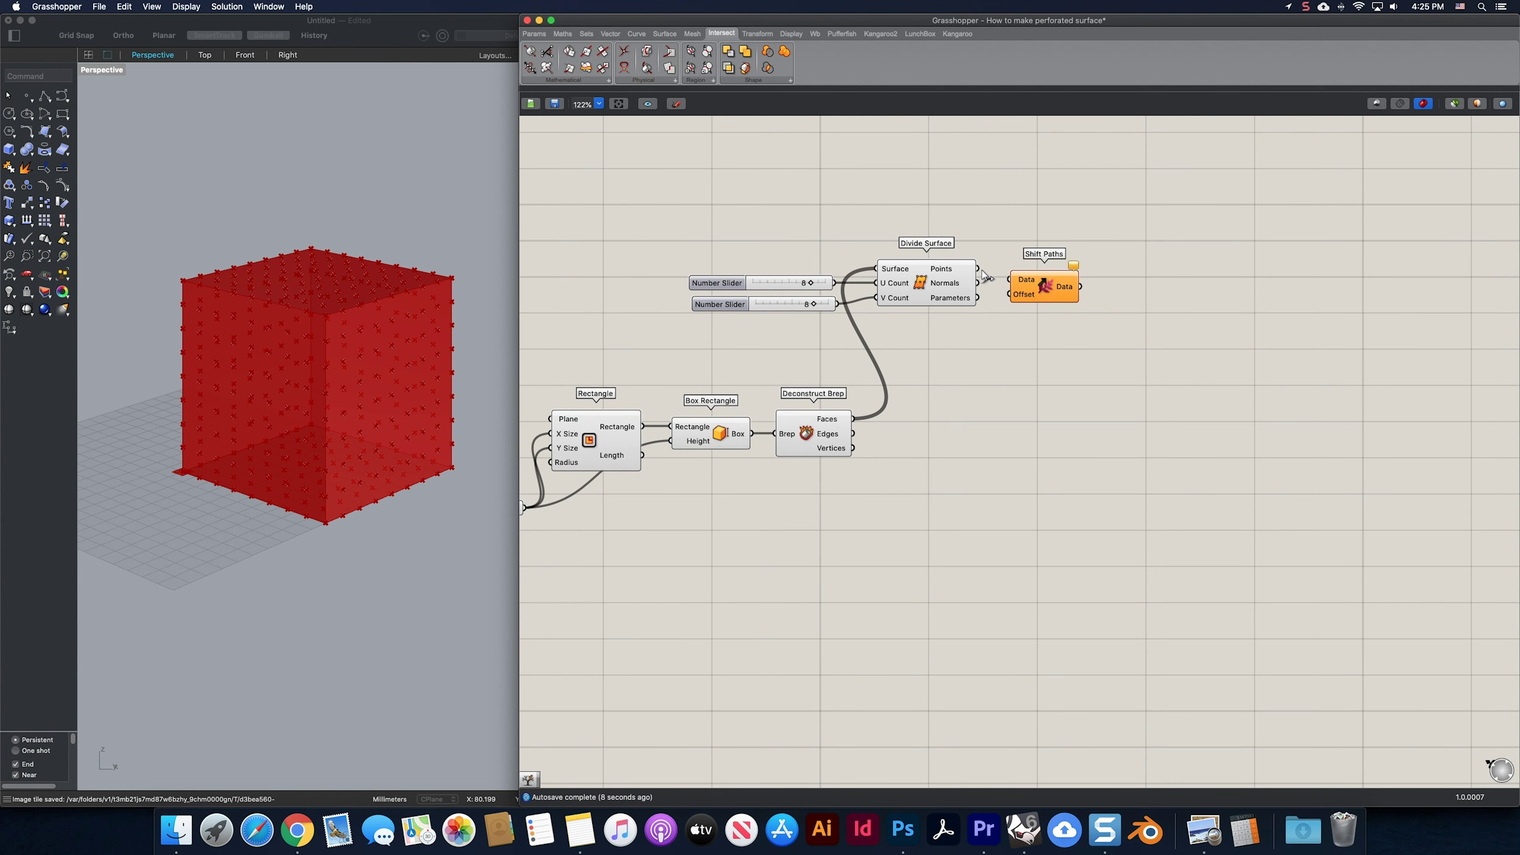
pyautogui.moveTo(1028, 276); pyautogui.dragTo(1025, 274)
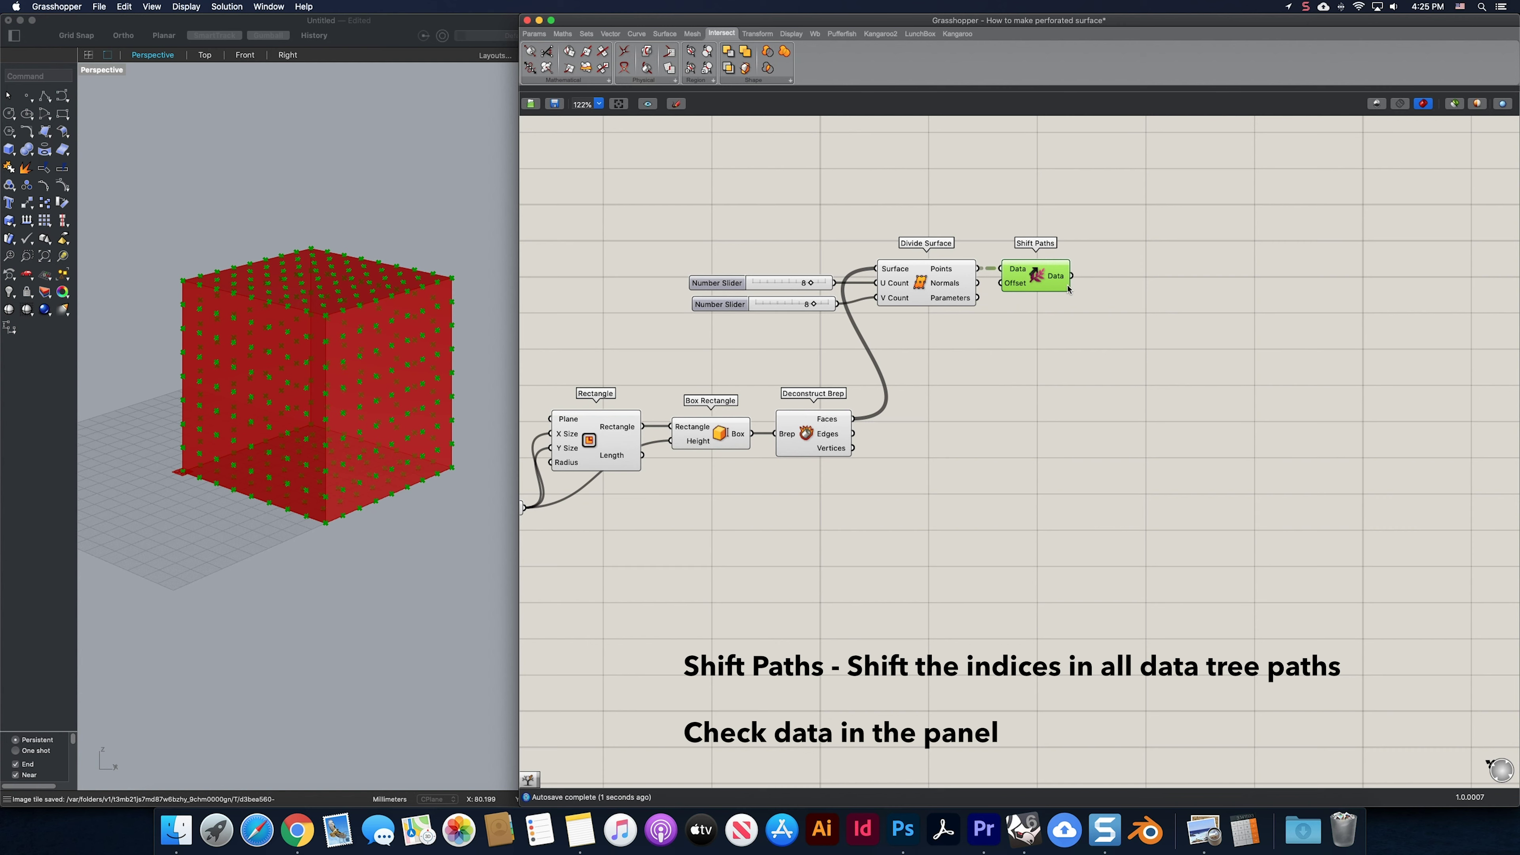
# Add two tall panels and use them to compare the Divide Surface points with the Shift Paths data.
pyautogui.moveTo(1068, 289); pyautogui.dragTo(893, 349, button='right')
pyautogui.doubleClick(889, 207)
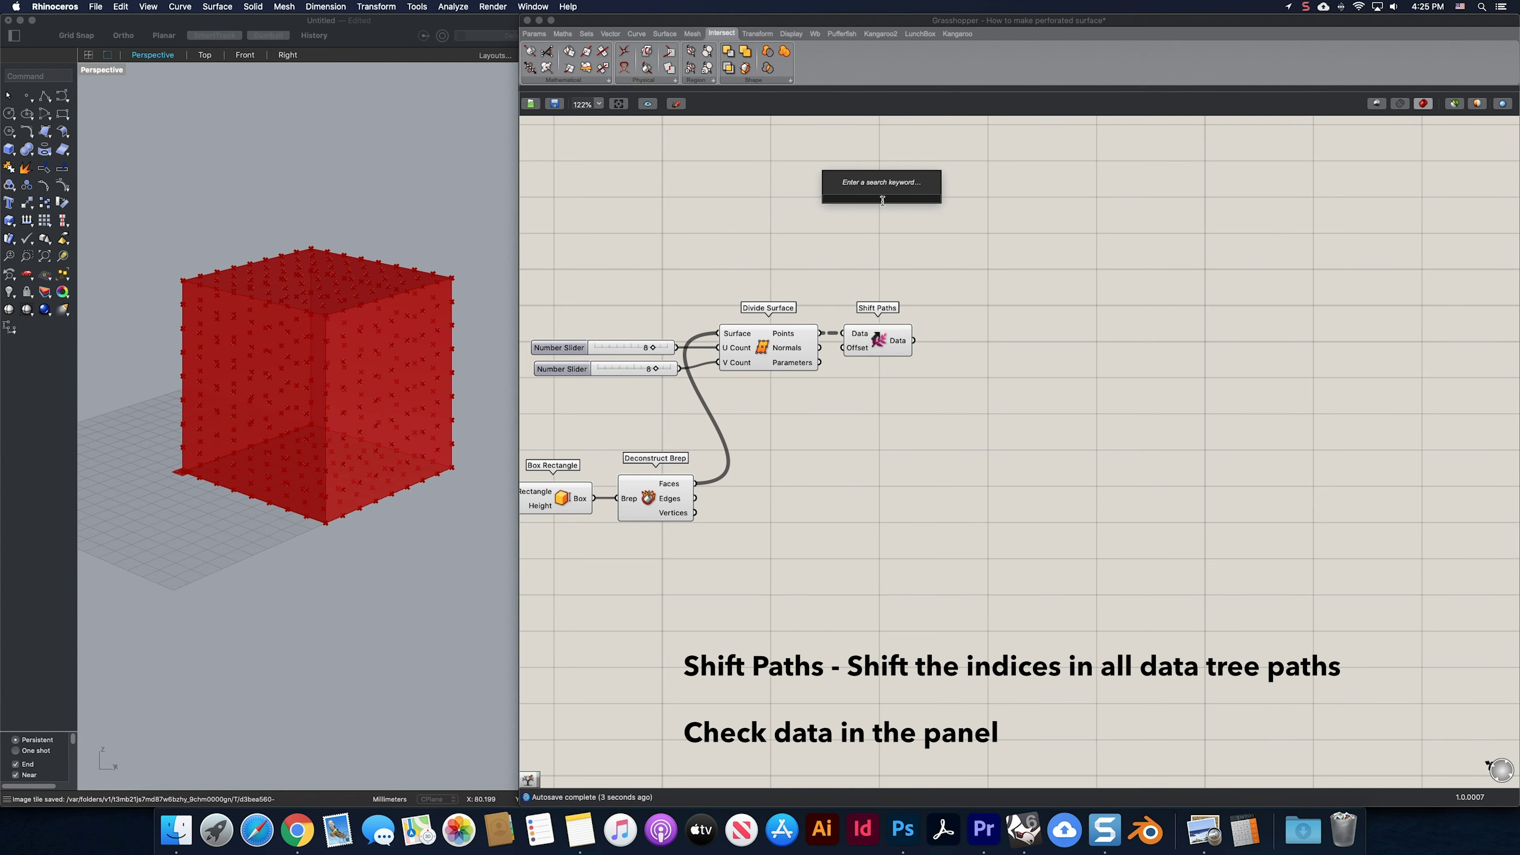
pyautogui.write('panel')
pyautogui.press('Return')
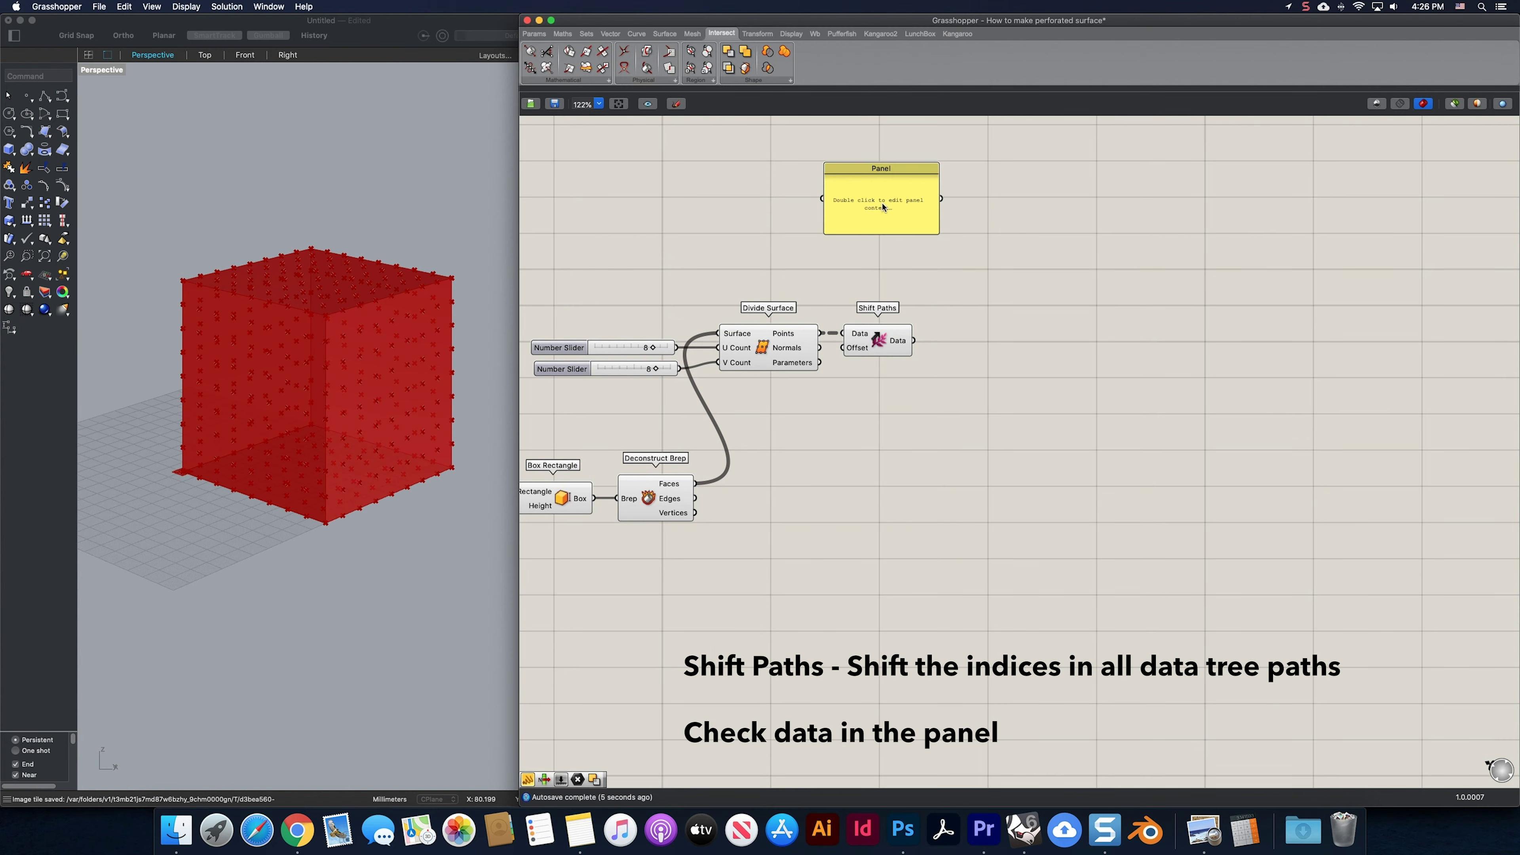
pyautogui.moveTo(825, 236); pyautogui.dragTo(866, 636)
pyautogui.moveTo(866, 519); pyautogui.dragTo(1109, 417)
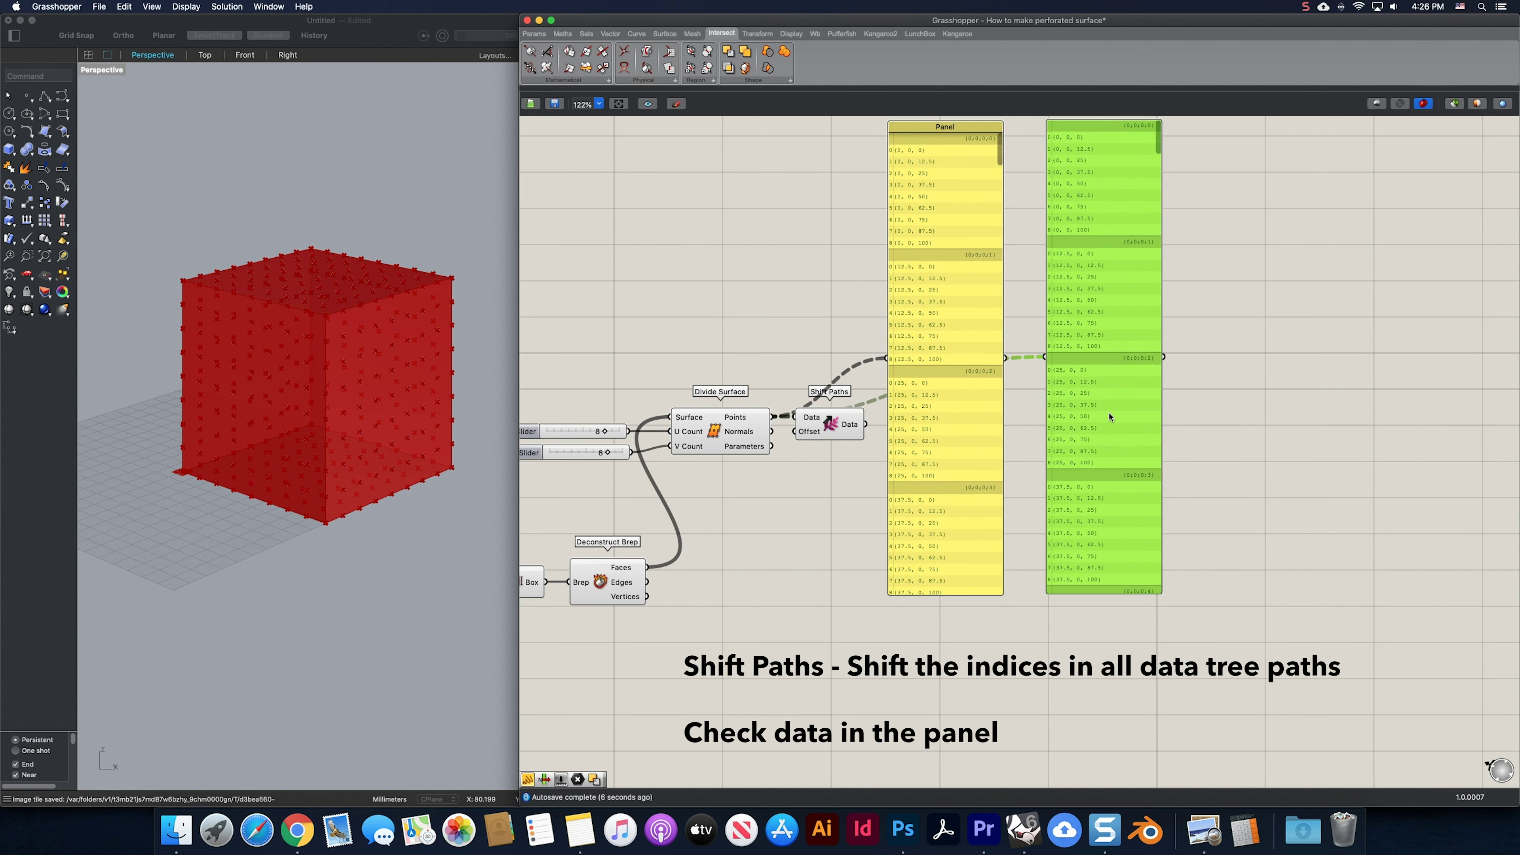
pyautogui.moveTo(992, 390); pyautogui.dragTo(1046, 359)
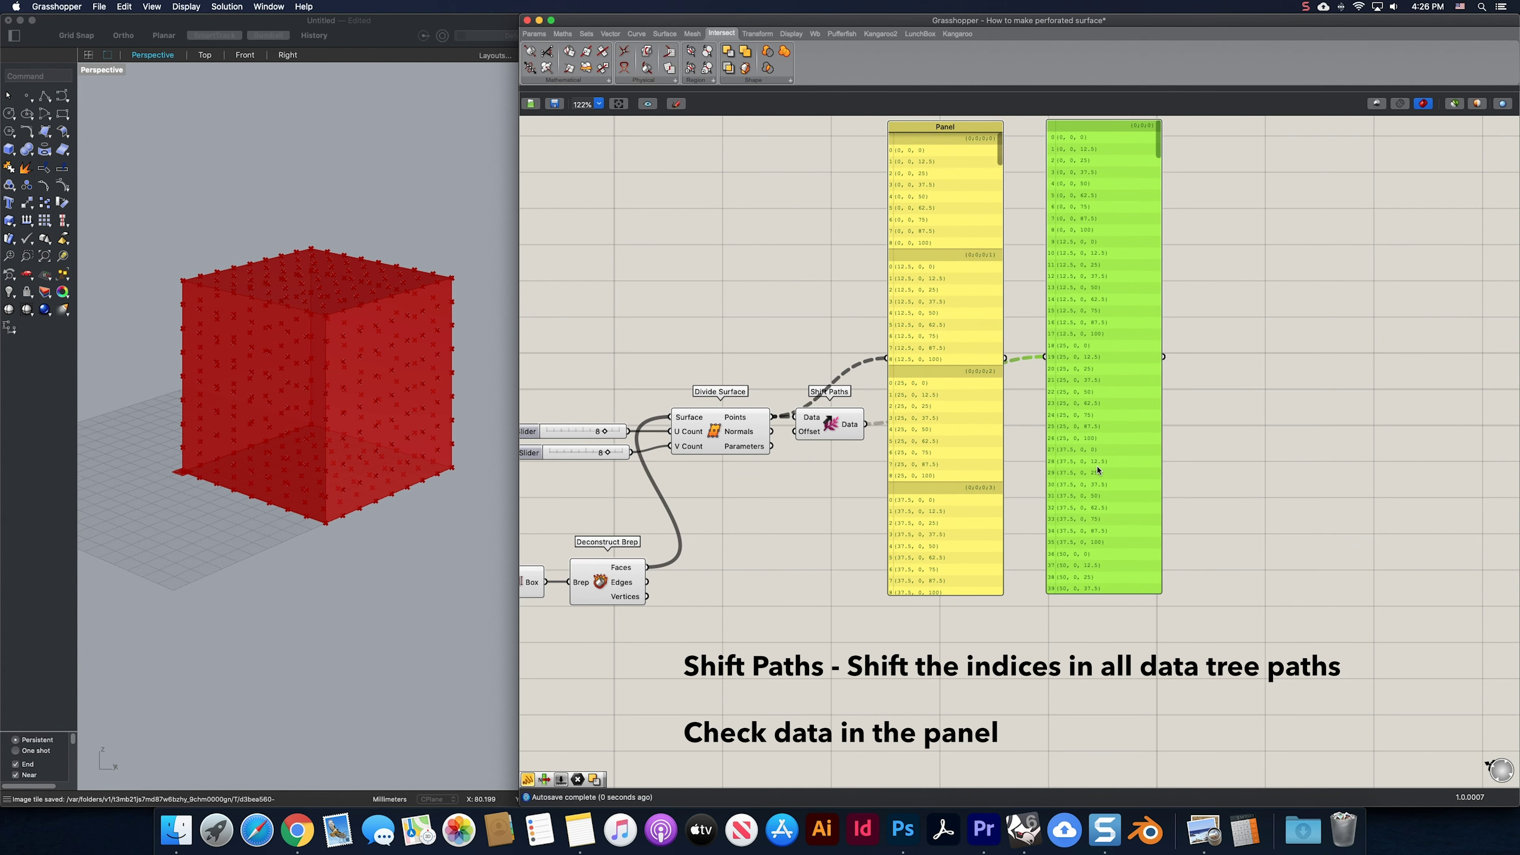
pyautogui.scroll(6, 1039, 395)
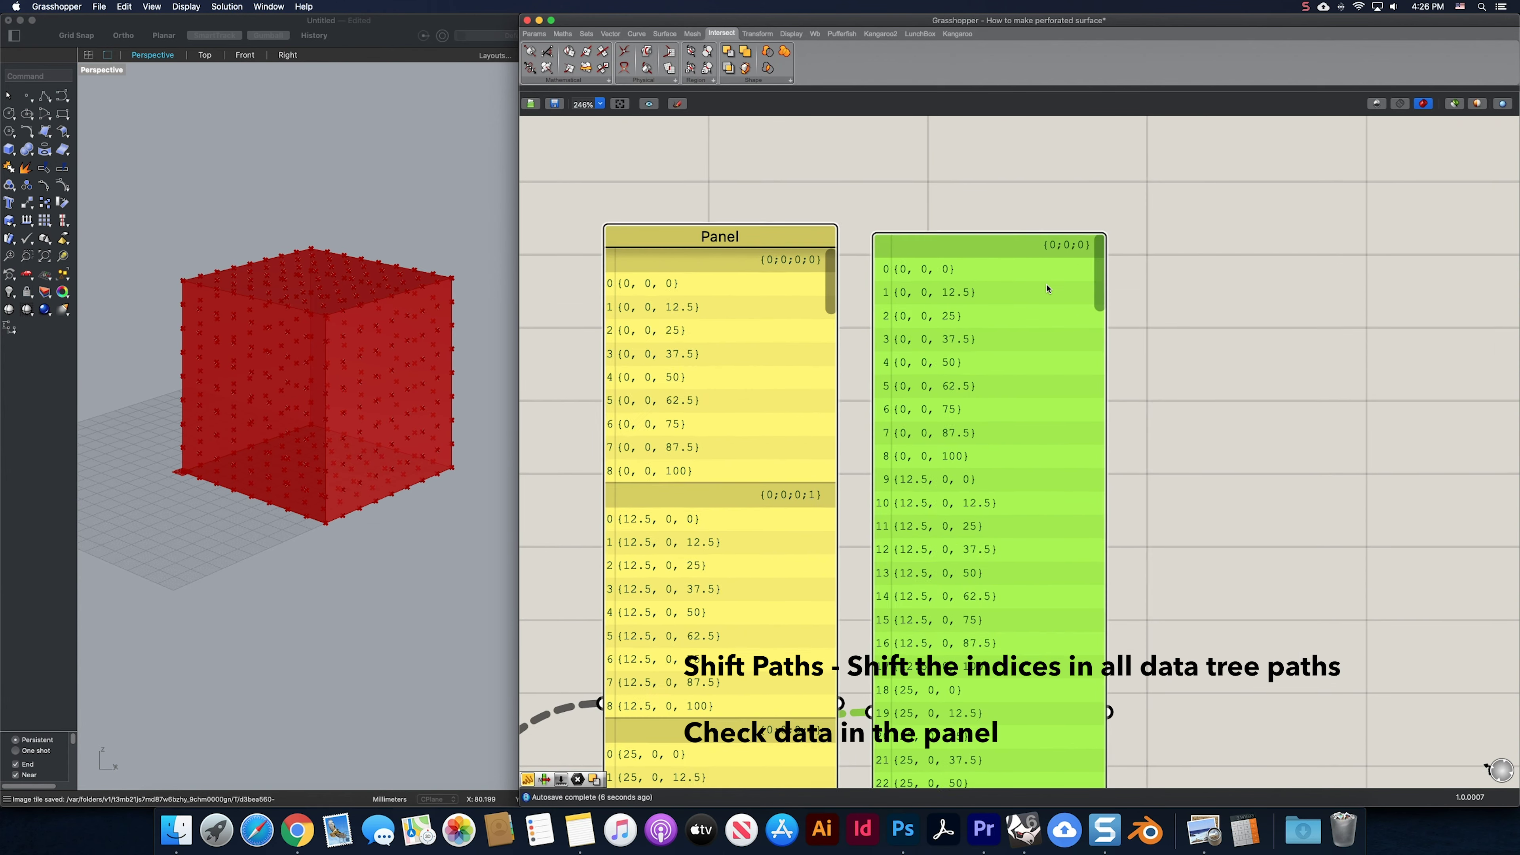
# Delete both data panels from the canvas.
pyautogui.scroll(-6, 1044, 323)
pyautogui.moveTo(1139, 426); pyautogui.dragTo(921, 386)
pyautogui.press('Delete')
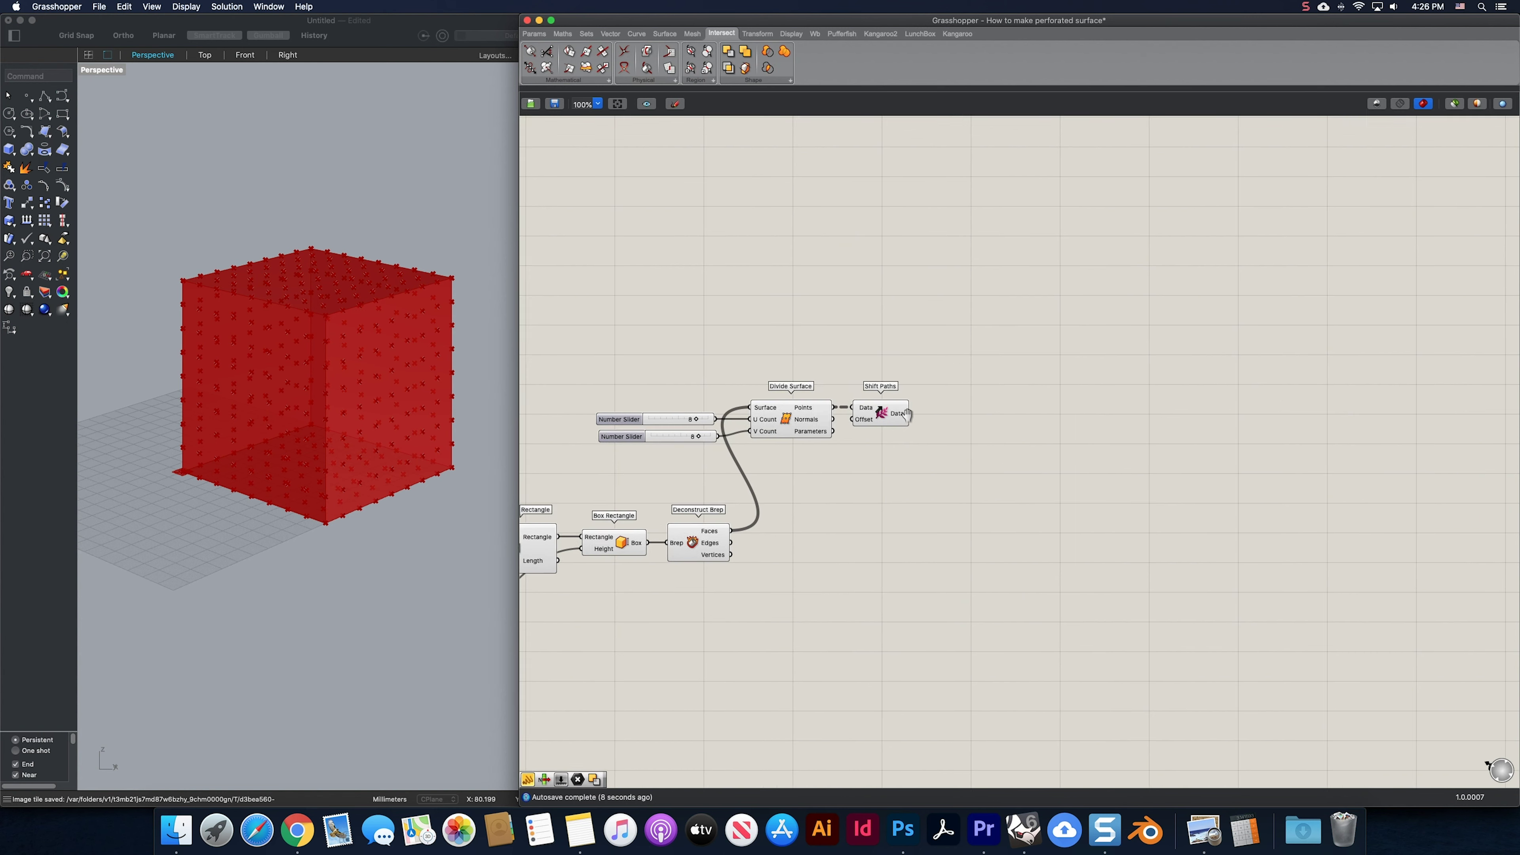
# Add a Cull Pattern component well past Shift Paths and wire the Shift Paths data into its List input.
pyautogui.scroll(2, 944, 320)
pyautogui.doubleClick(1121, 315)
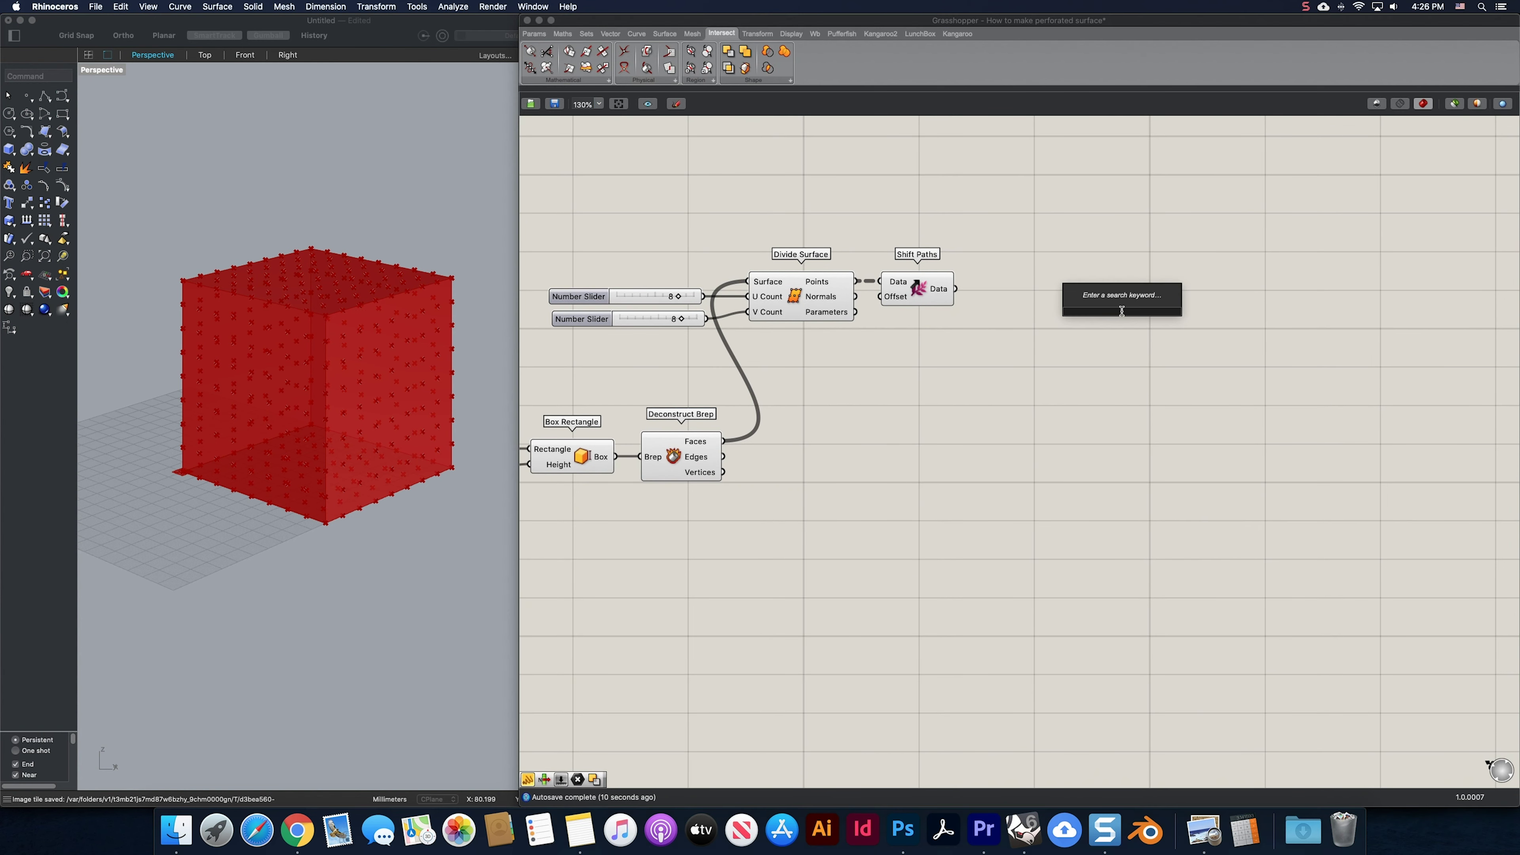
pyautogui.write('cull p')
pyautogui.press('Return')
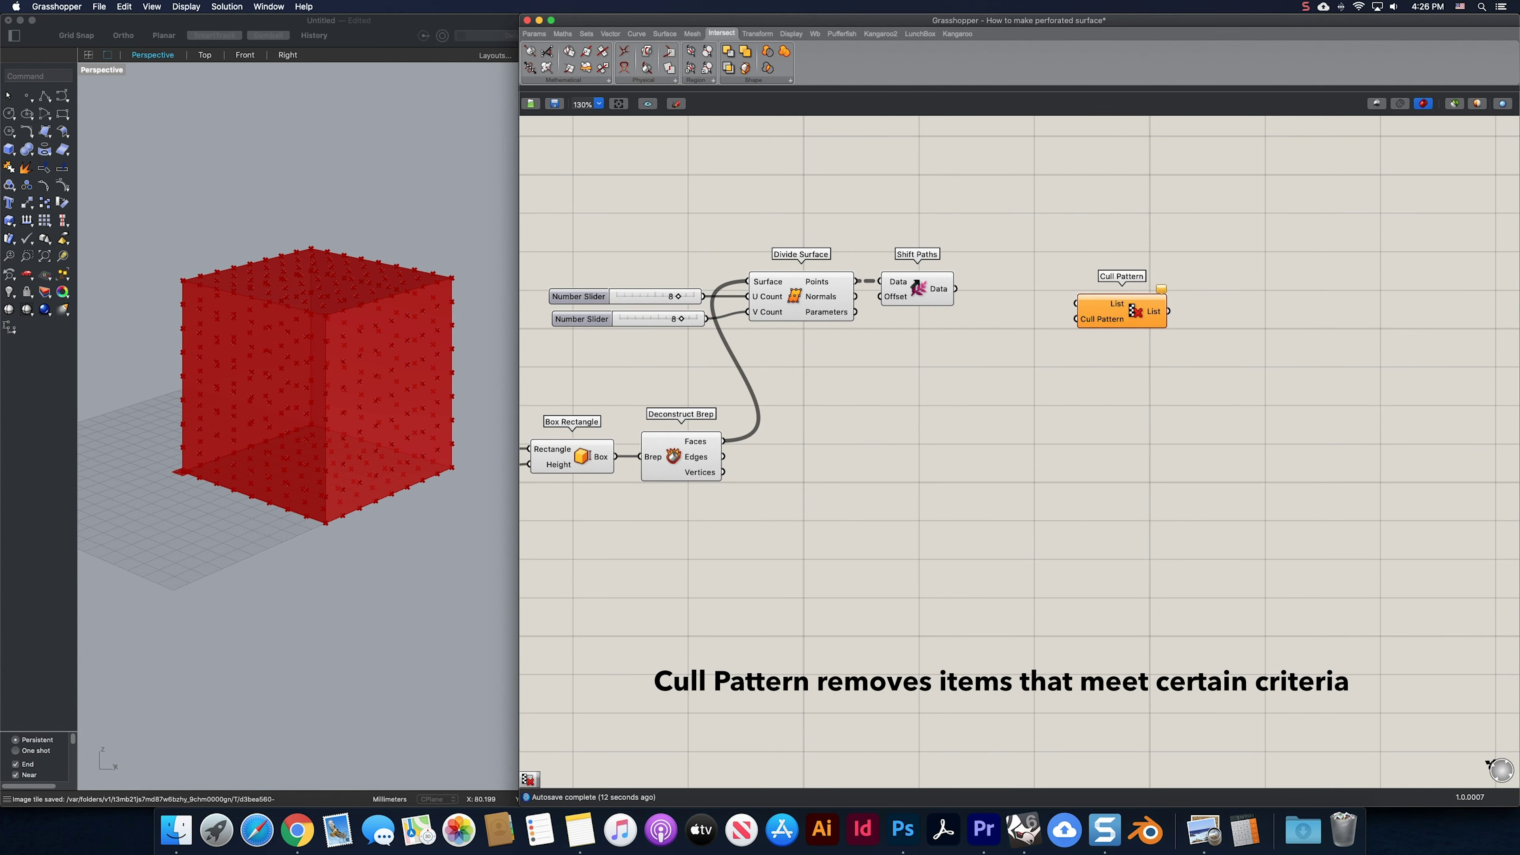
pyautogui.moveTo(956, 289); pyautogui.dragTo(1272, 297)
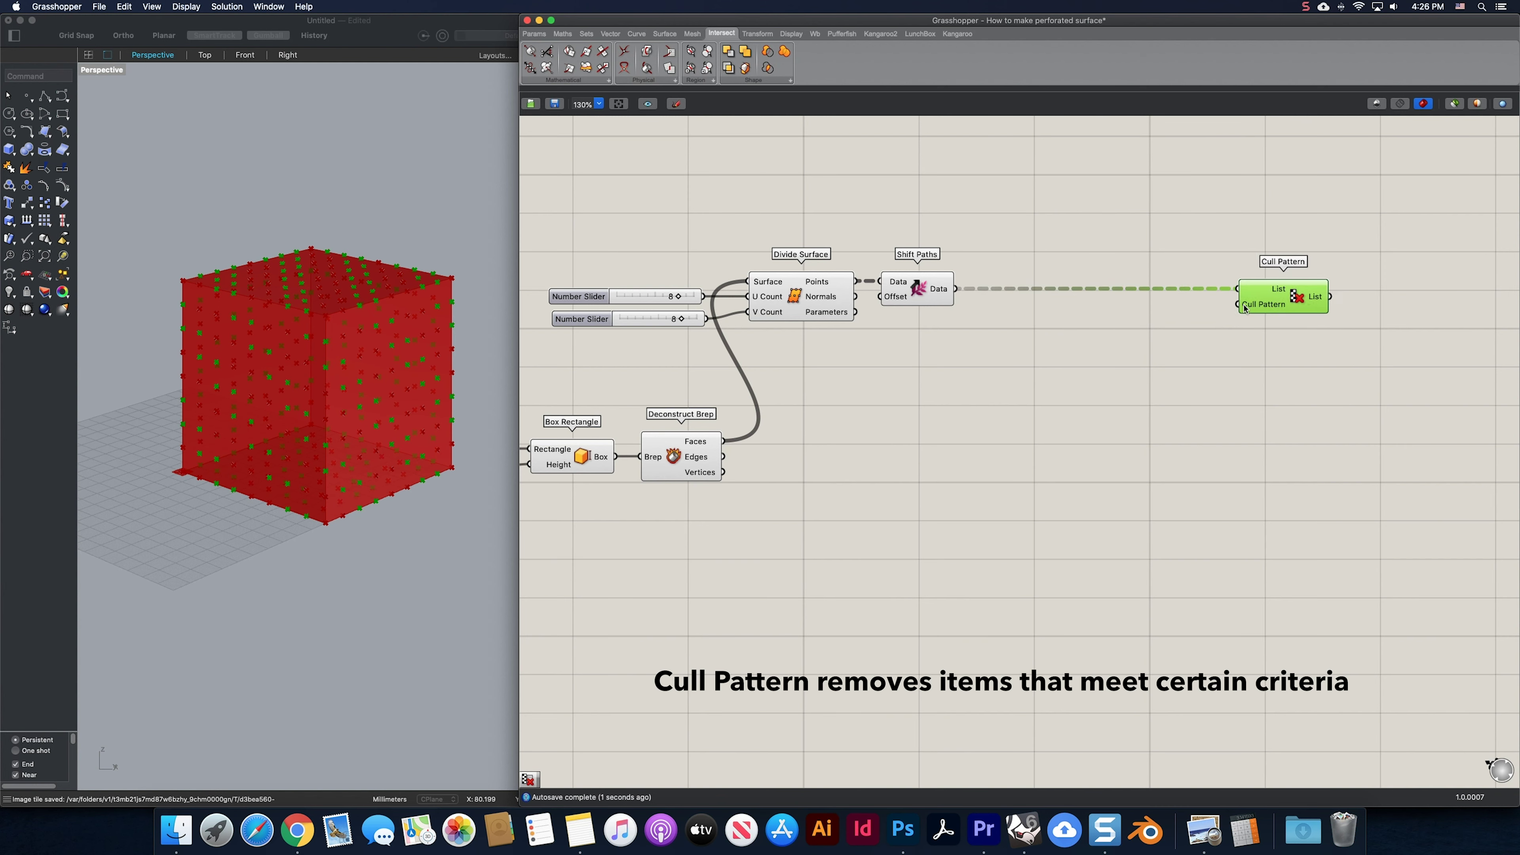
pyautogui.click(1104, 365)
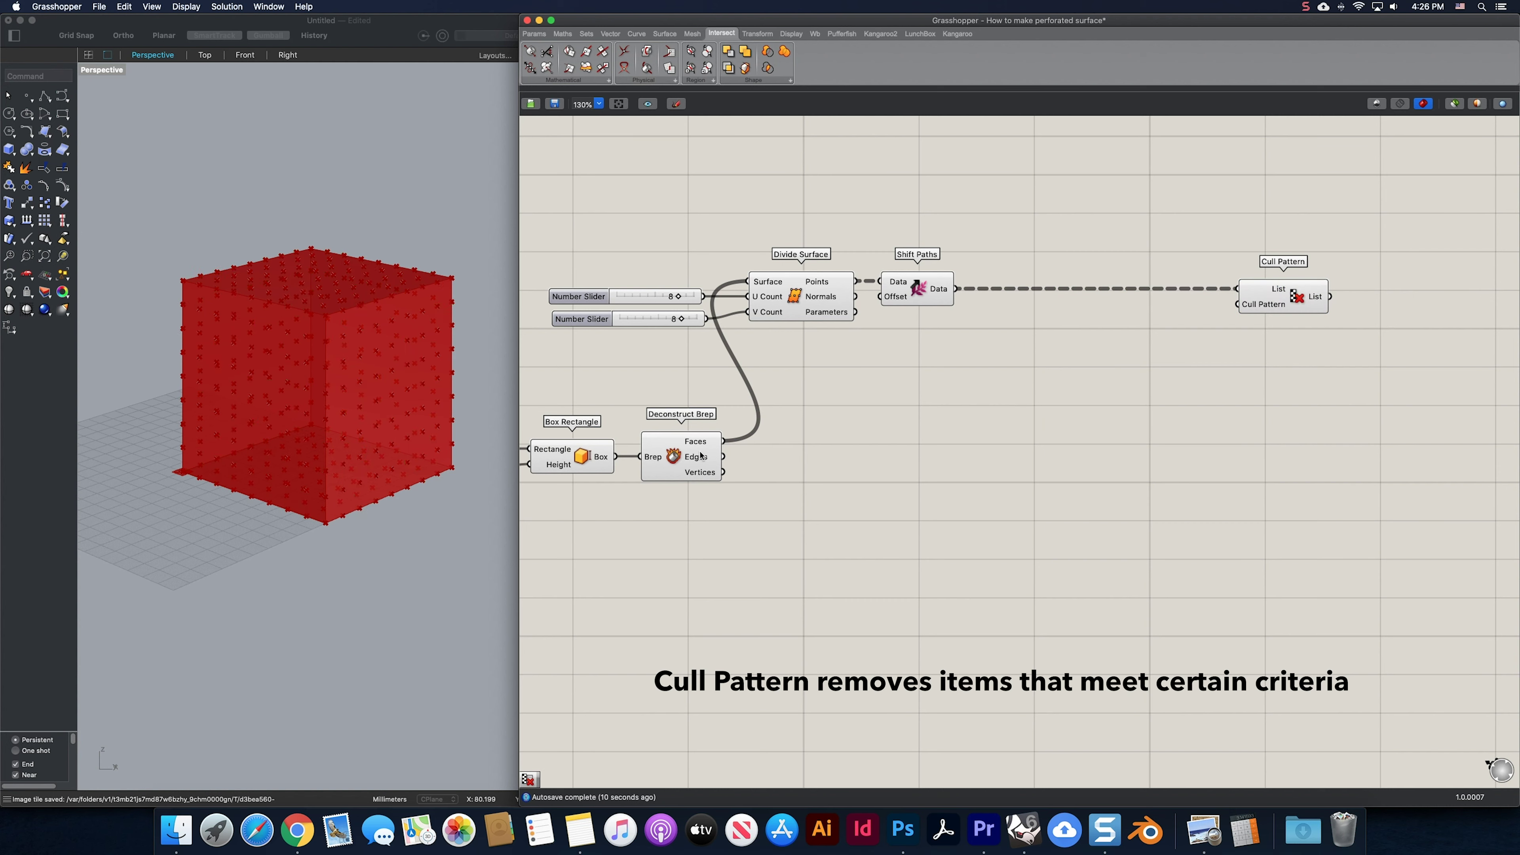
# Duplicate Deconstruct Brep, place the copy below, and feed it the Faces output of the original.
pyautogui.click(702, 454)
pyautogui.press('super+c')
pyautogui.press('super+v')
pyautogui.moveTo(706, 461); pyautogui.dragTo(884, 516)
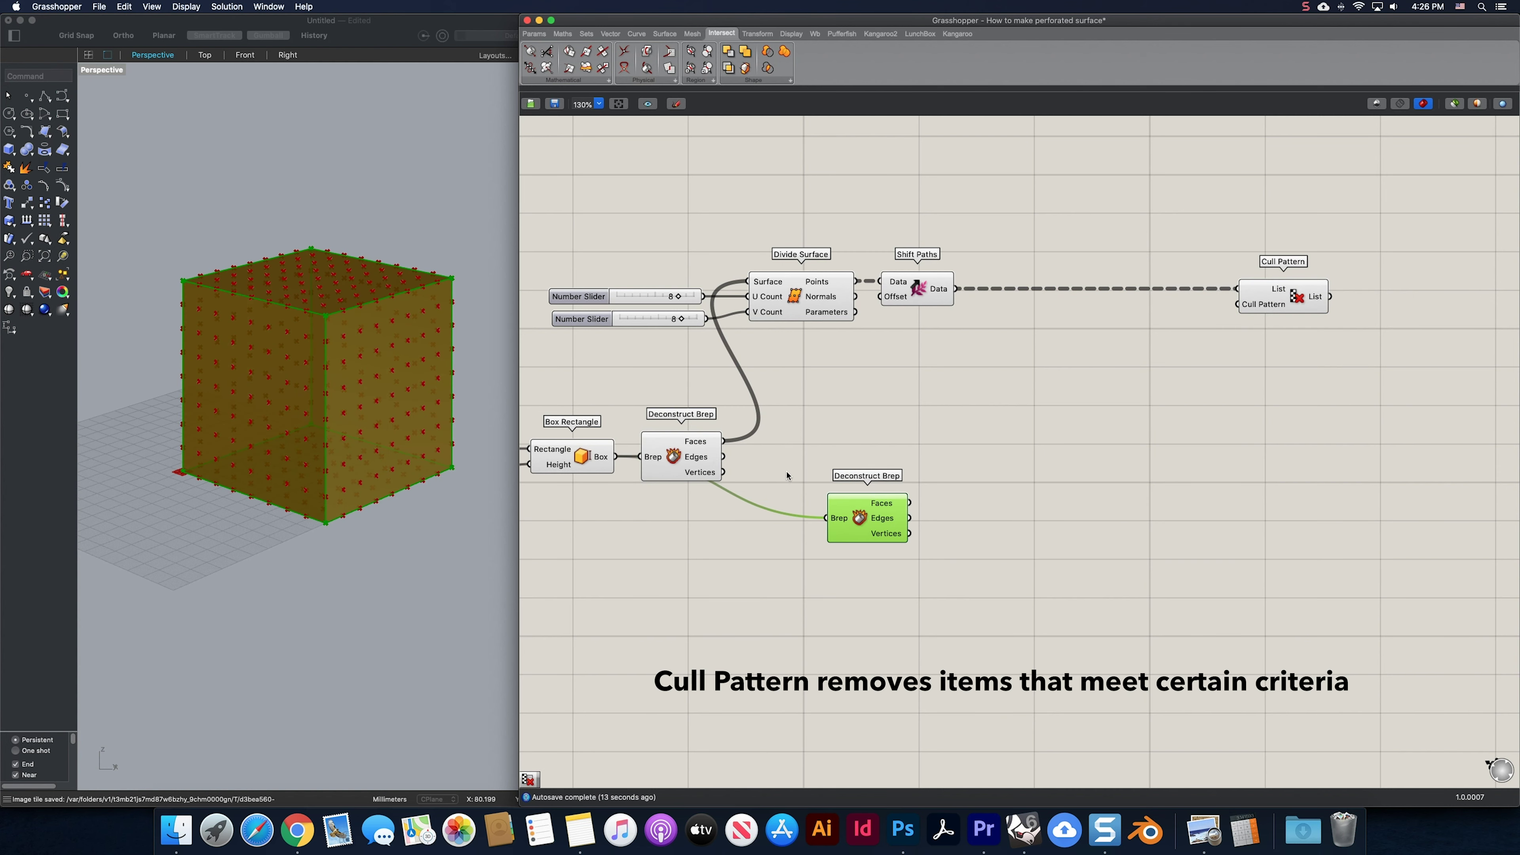
pyautogui.moveTo(725, 442); pyautogui.dragTo(833, 524)
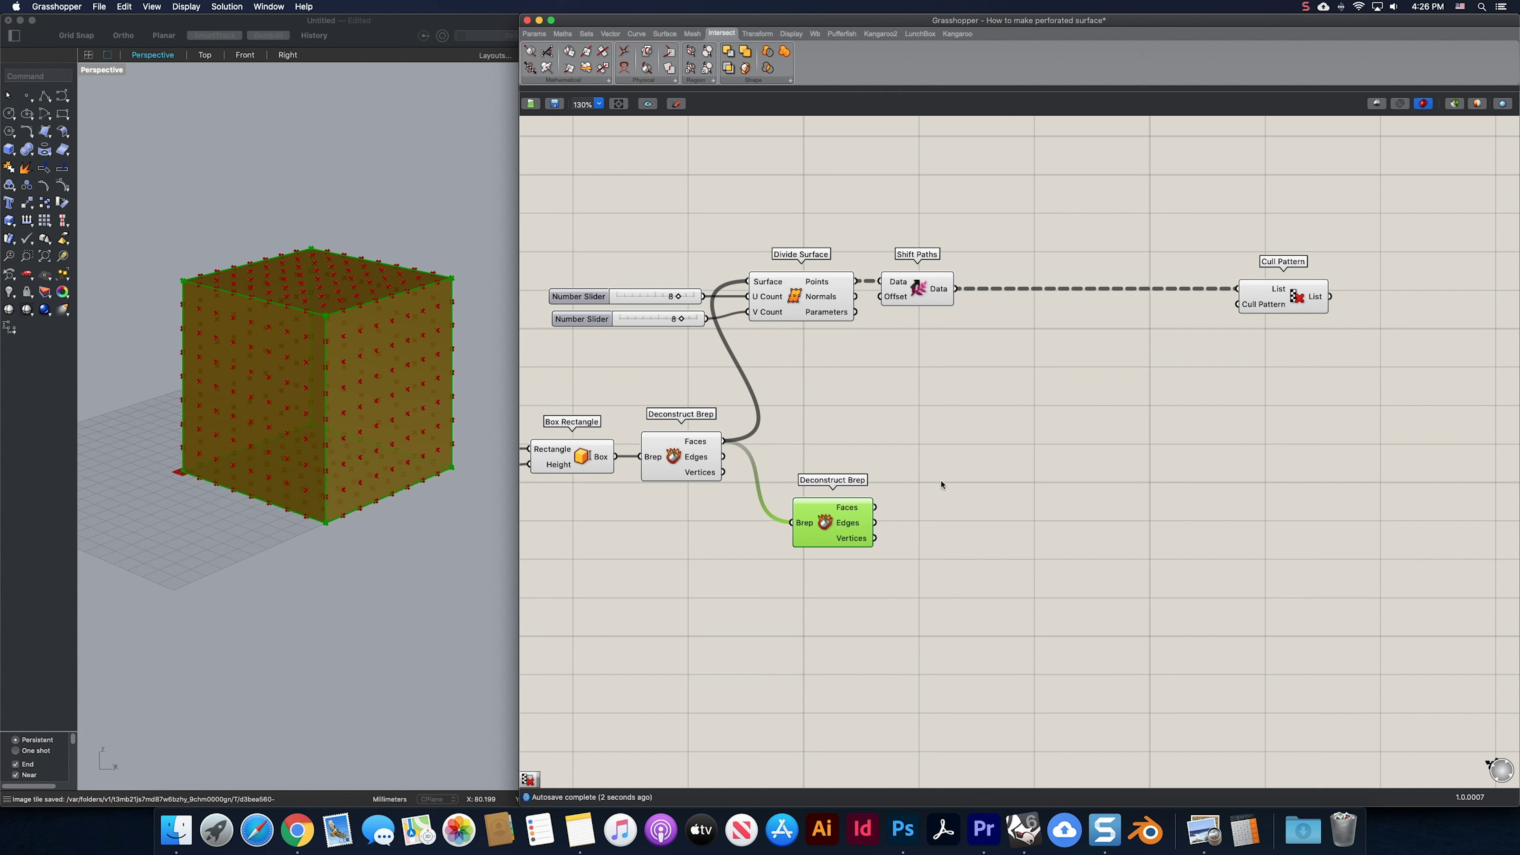
# Add an Is Planar component and connect the Faces output of the second Deconstruct Brep to its Surface input.
pyautogui.doubleClick(910, 406)
pyautogui.write('is')
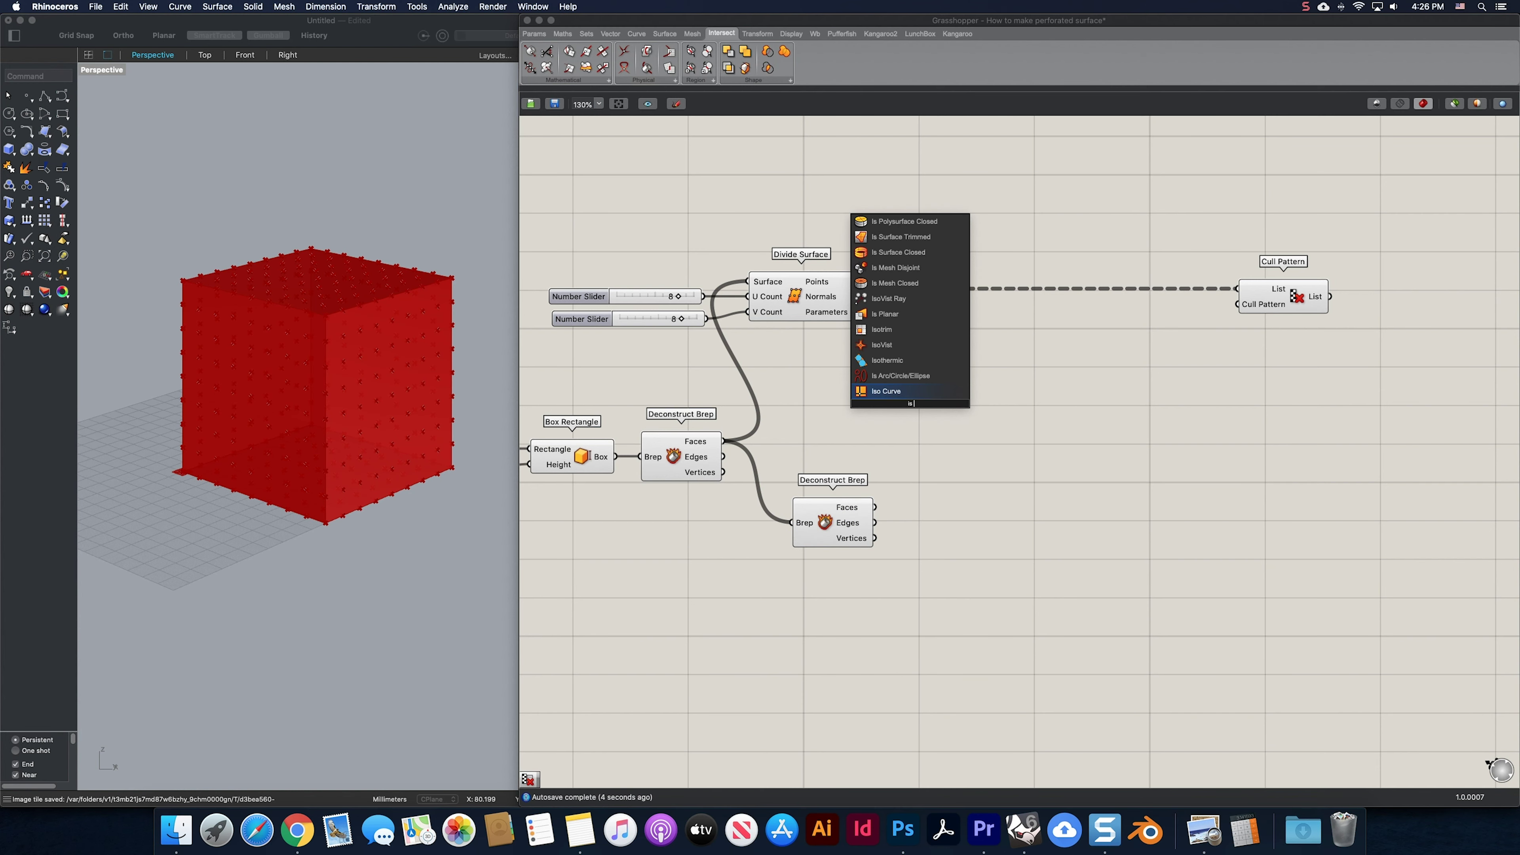
pyautogui.write(' pl')
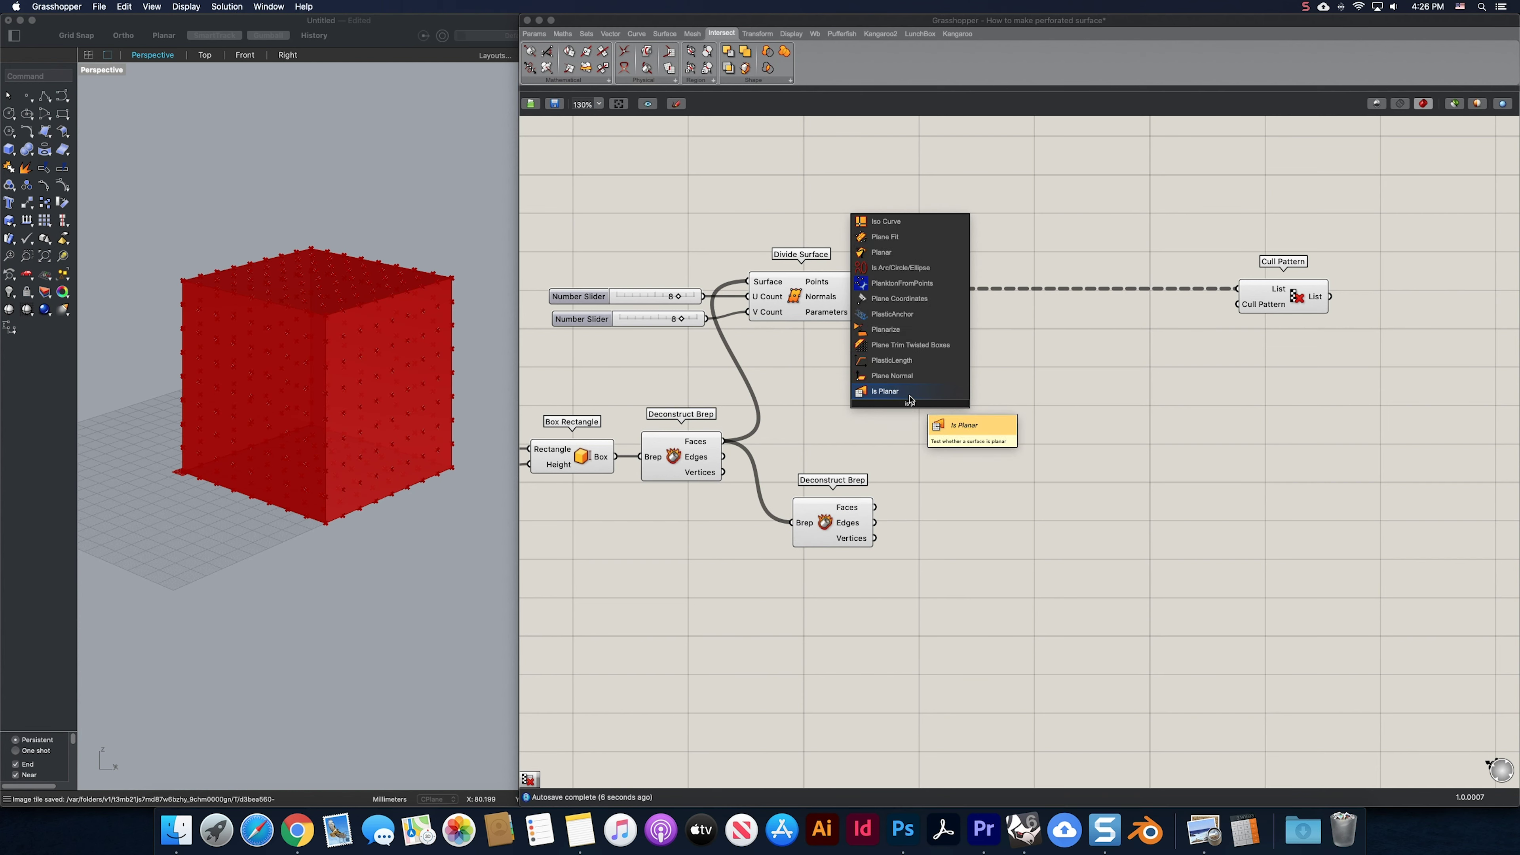
pyautogui.press('Return')
pyautogui.moveTo(876, 508); pyautogui.dragTo(866, 396)
pyautogui.moveTo(848, 486); pyautogui.dragTo(826, 488)
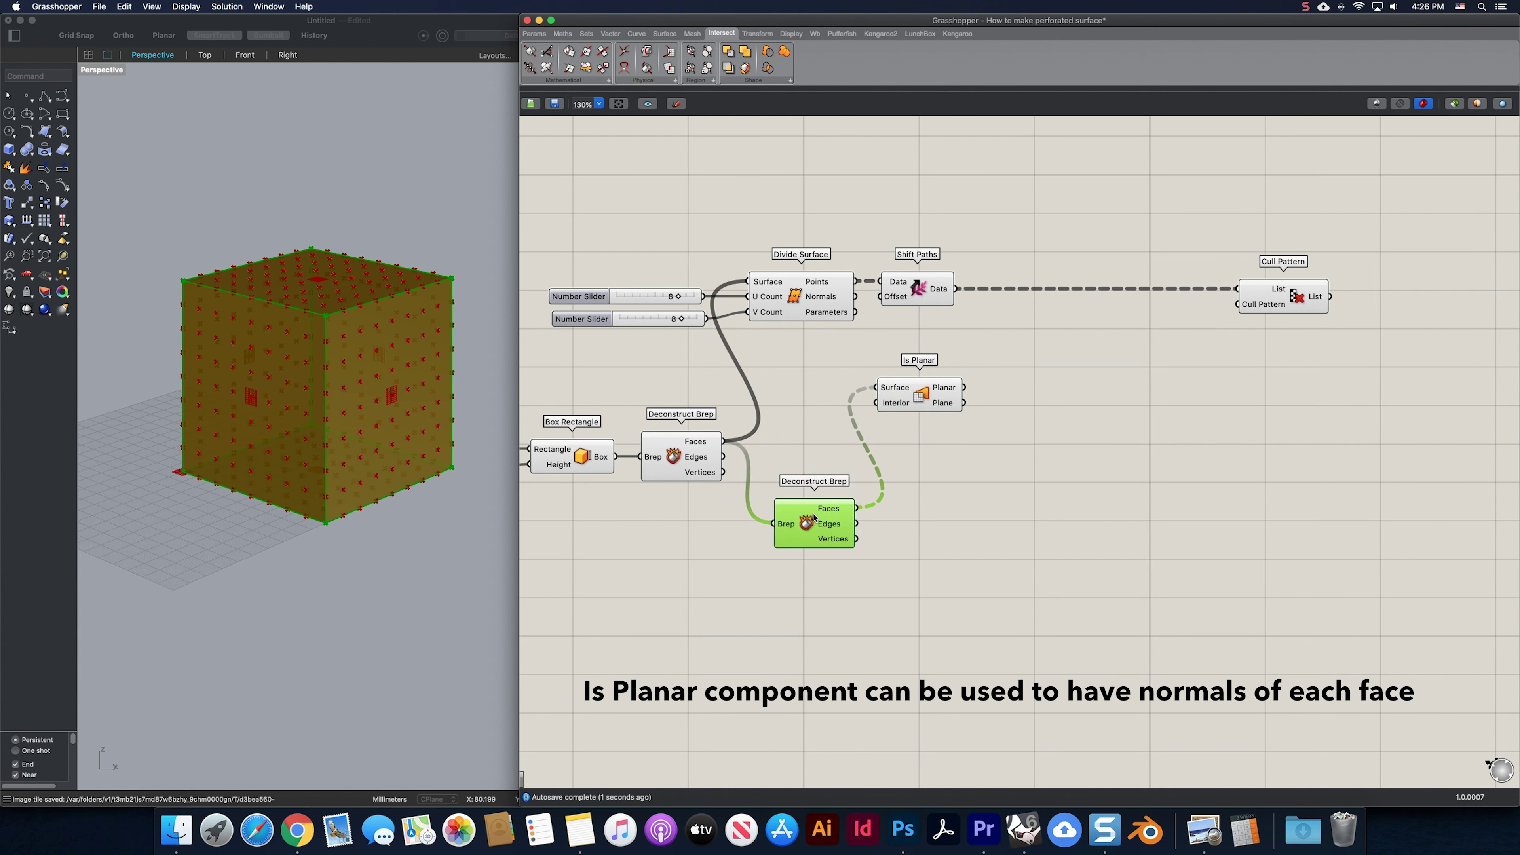
pyautogui.click(918, 490)
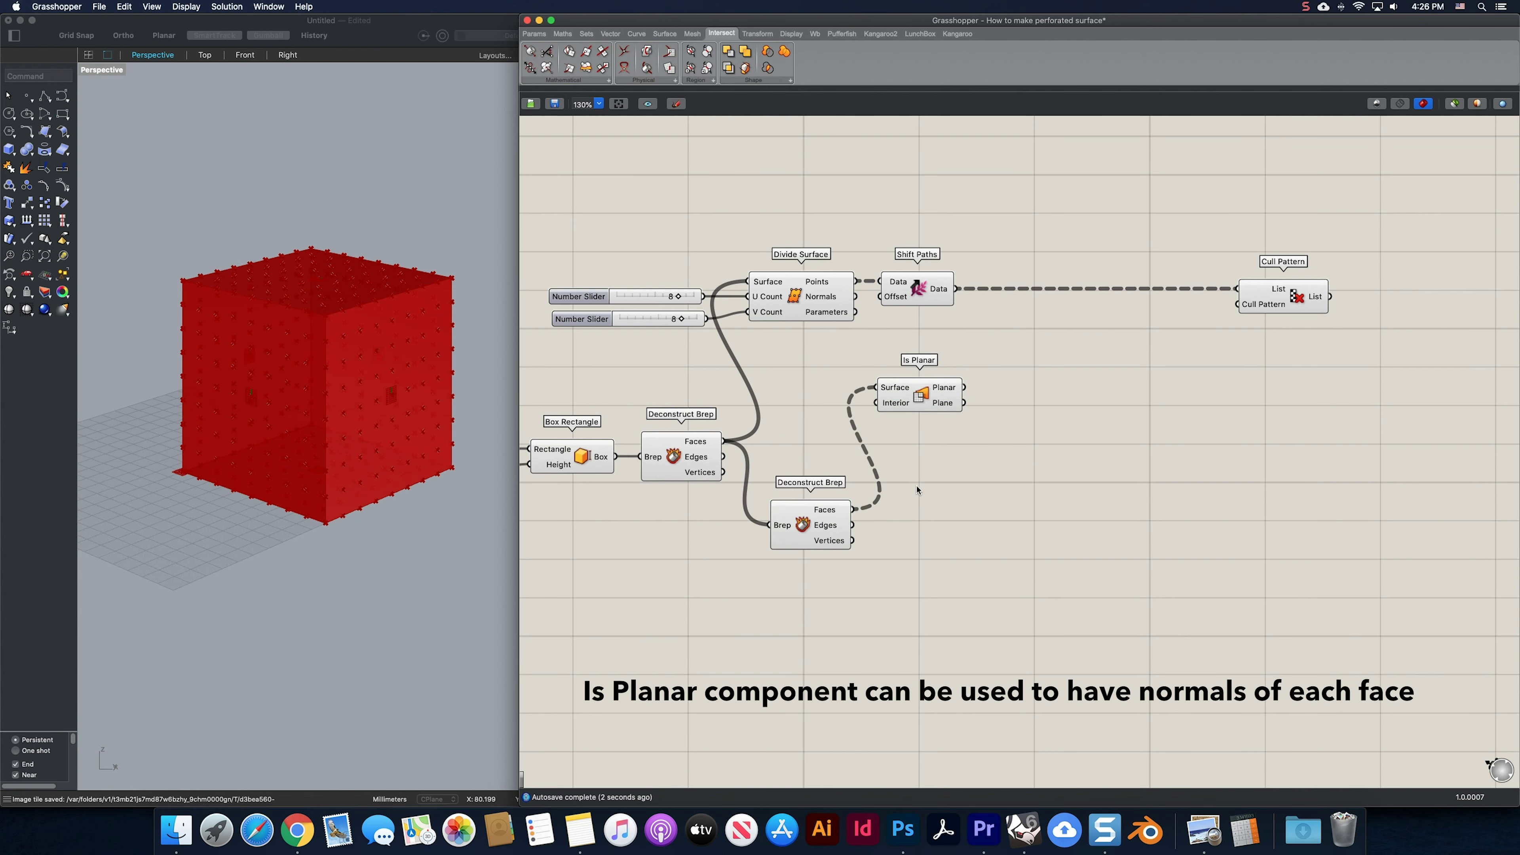
# Add a Join Curves component and connect the Edges output of the second Deconstruct Brep to its Curves input.
pyautogui.doubleClick(941, 520)
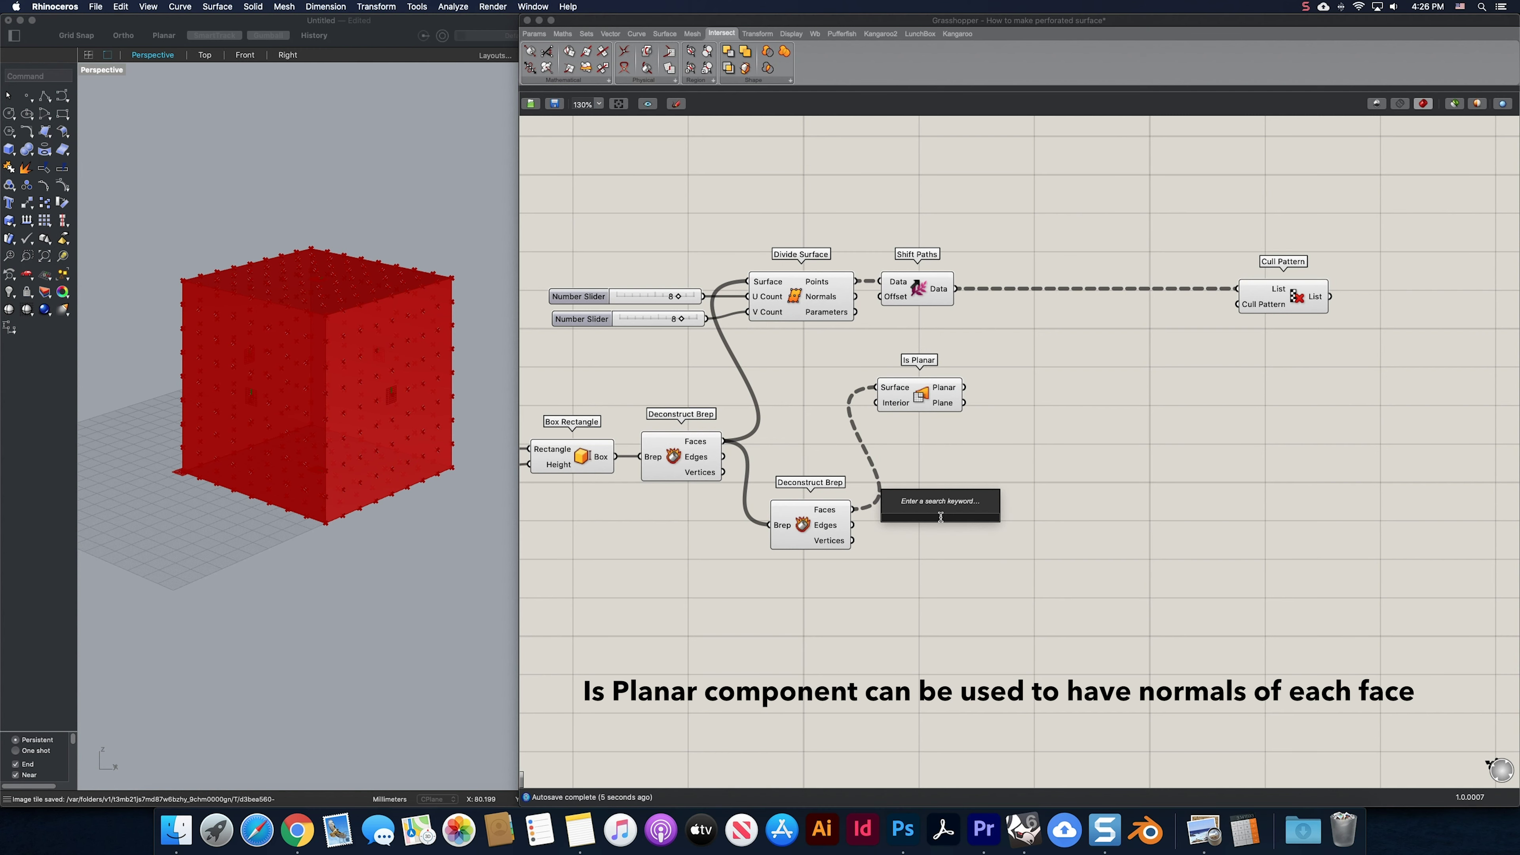
pyautogui.write('join')
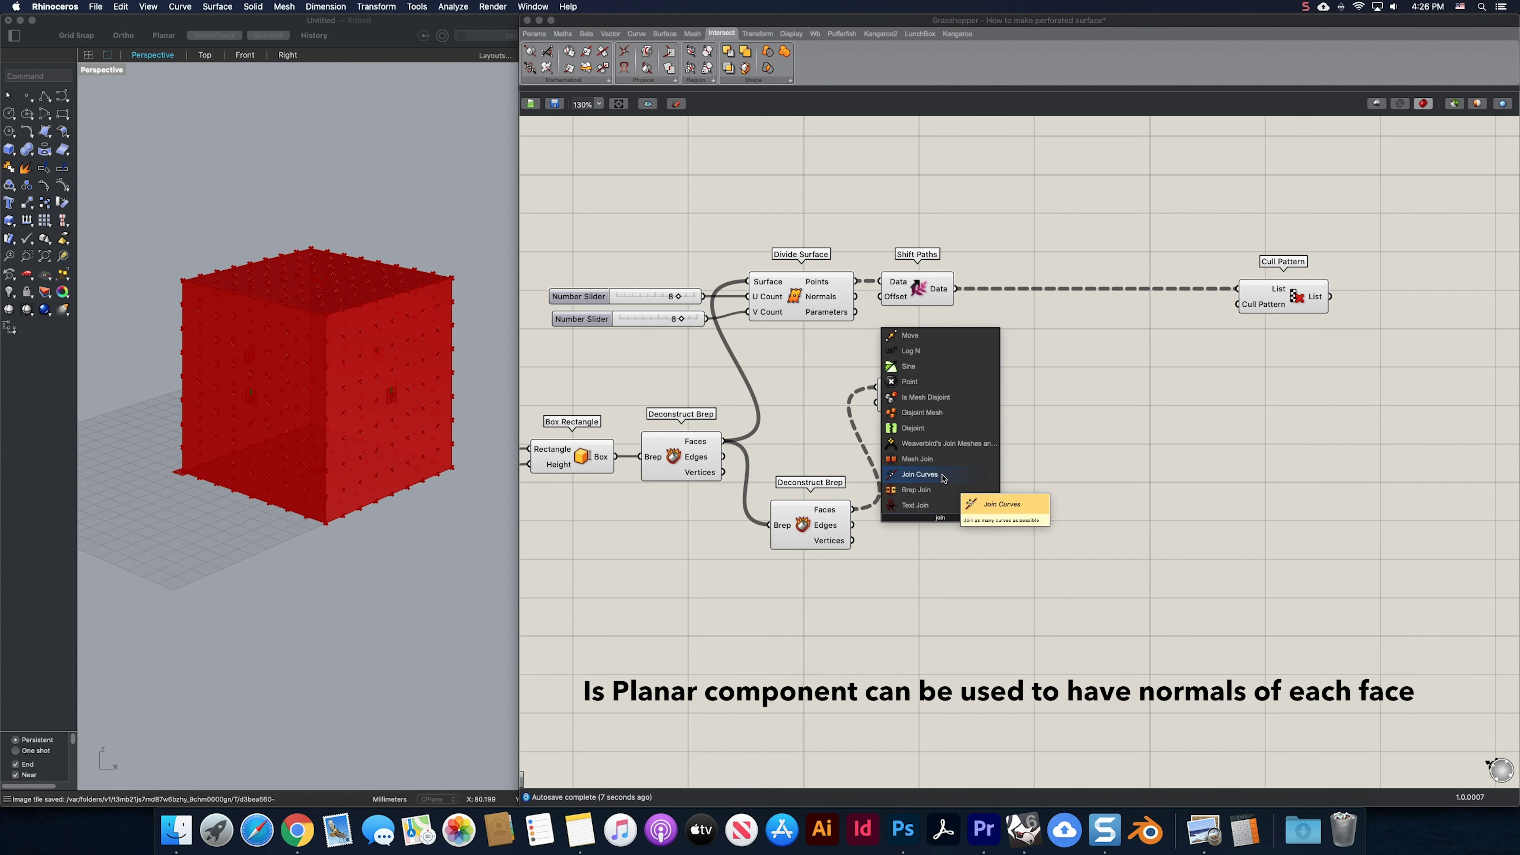
pyautogui.click(944, 478)
pyautogui.moveTo(853, 525); pyautogui.dragTo(923, 539)
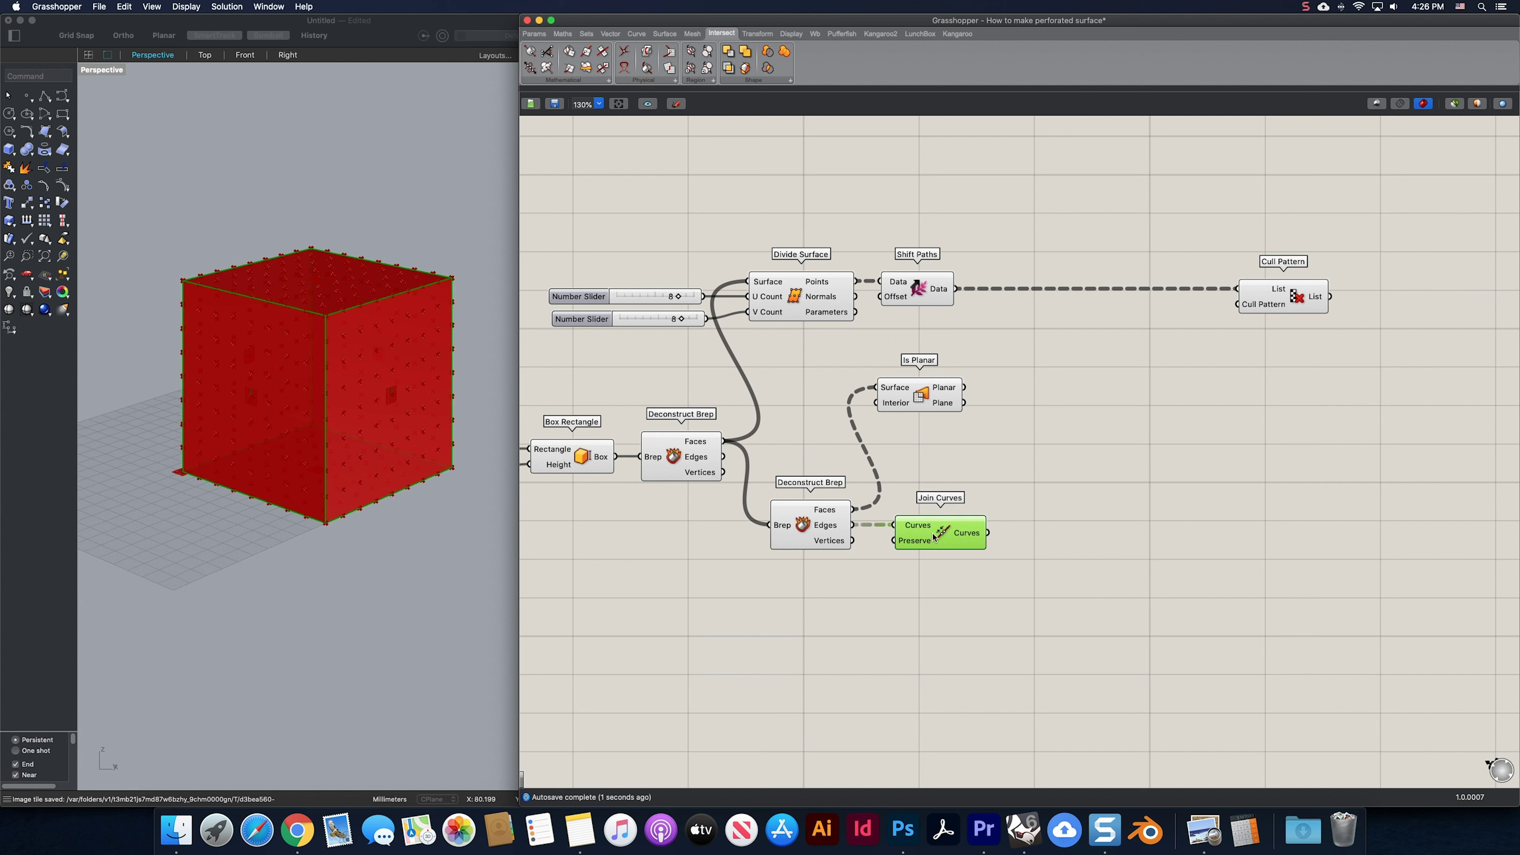
# Add a Point In Curve component, feeding the Shift Paths data into Point and the joined curves into Curve.
pyautogui.doubleClick(1037, 457)
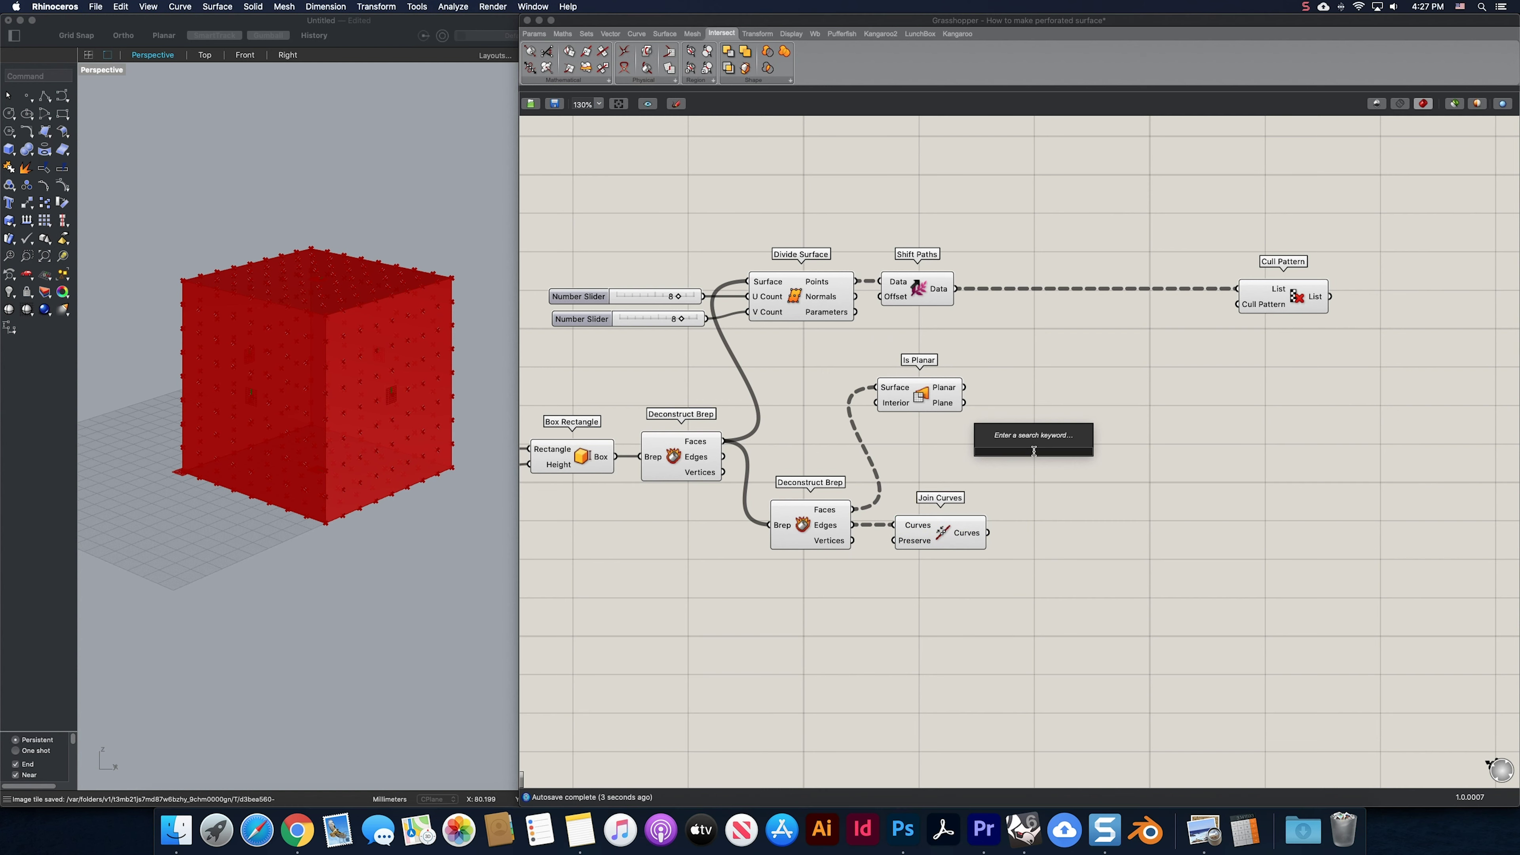
pyautogui.write('point in')
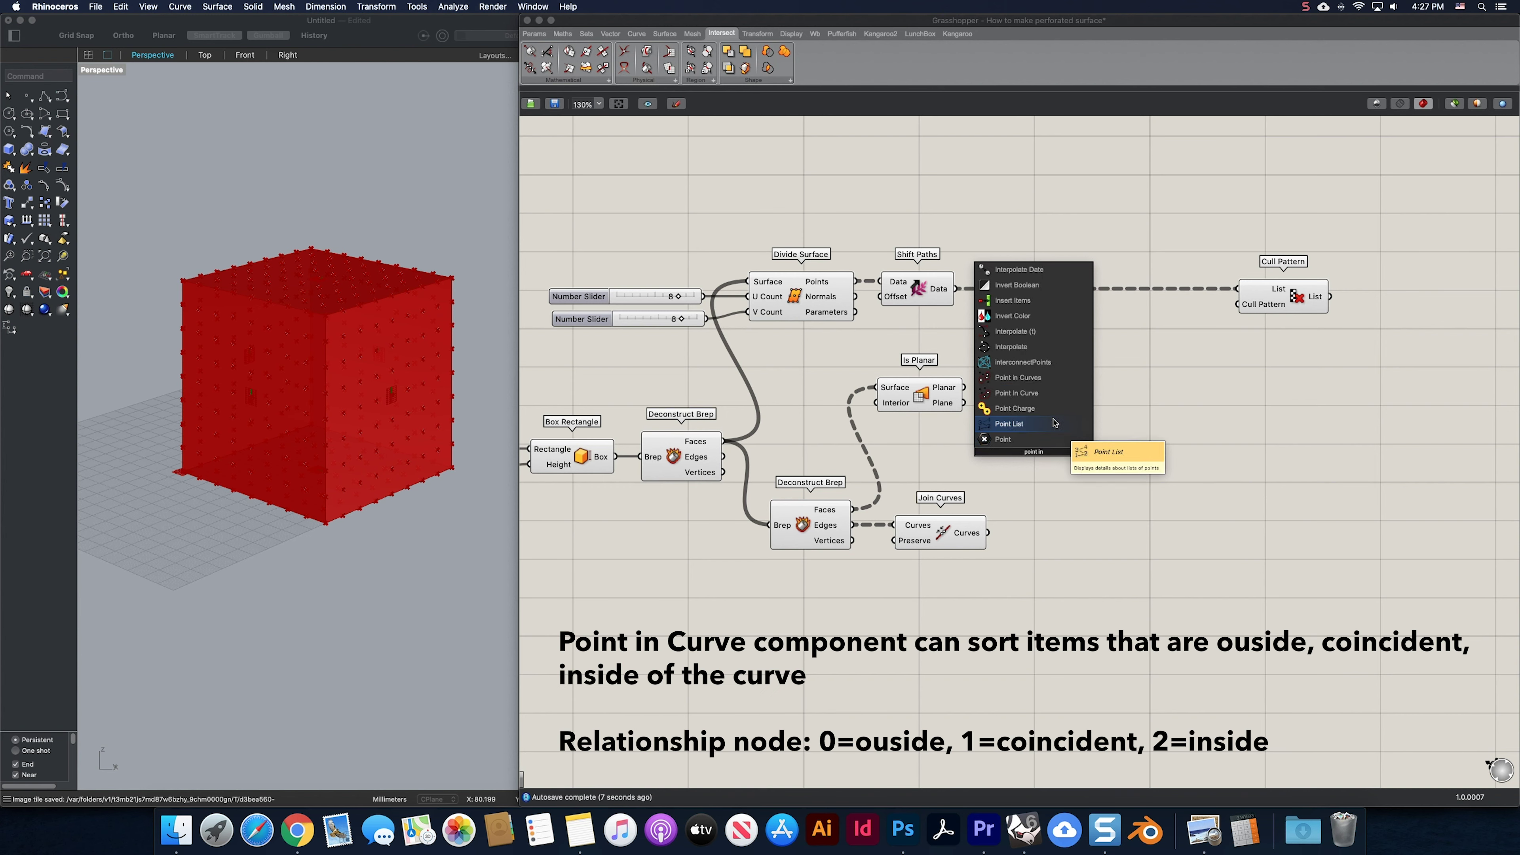
pyautogui.click(1052, 393)
pyautogui.moveTo(1021, 451); pyautogui.dragTo(1058, 435)
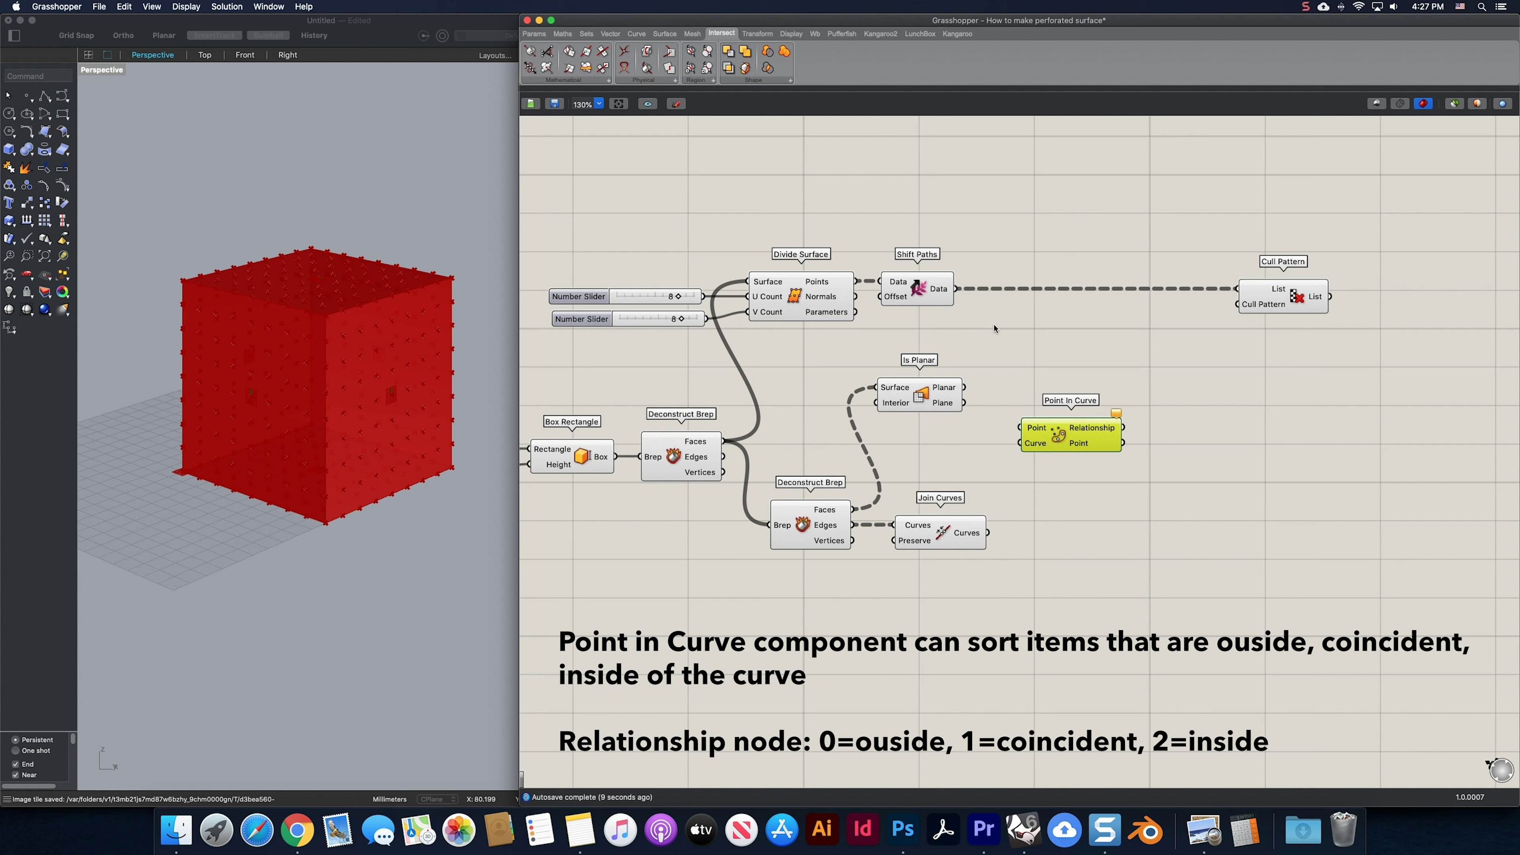
pyautogui.moveTo(957, 292); pyautogui.dragTo(988, 532)
pyautogui.moveTo(1058, 436); pyautogui.dragTo(1066, 468)
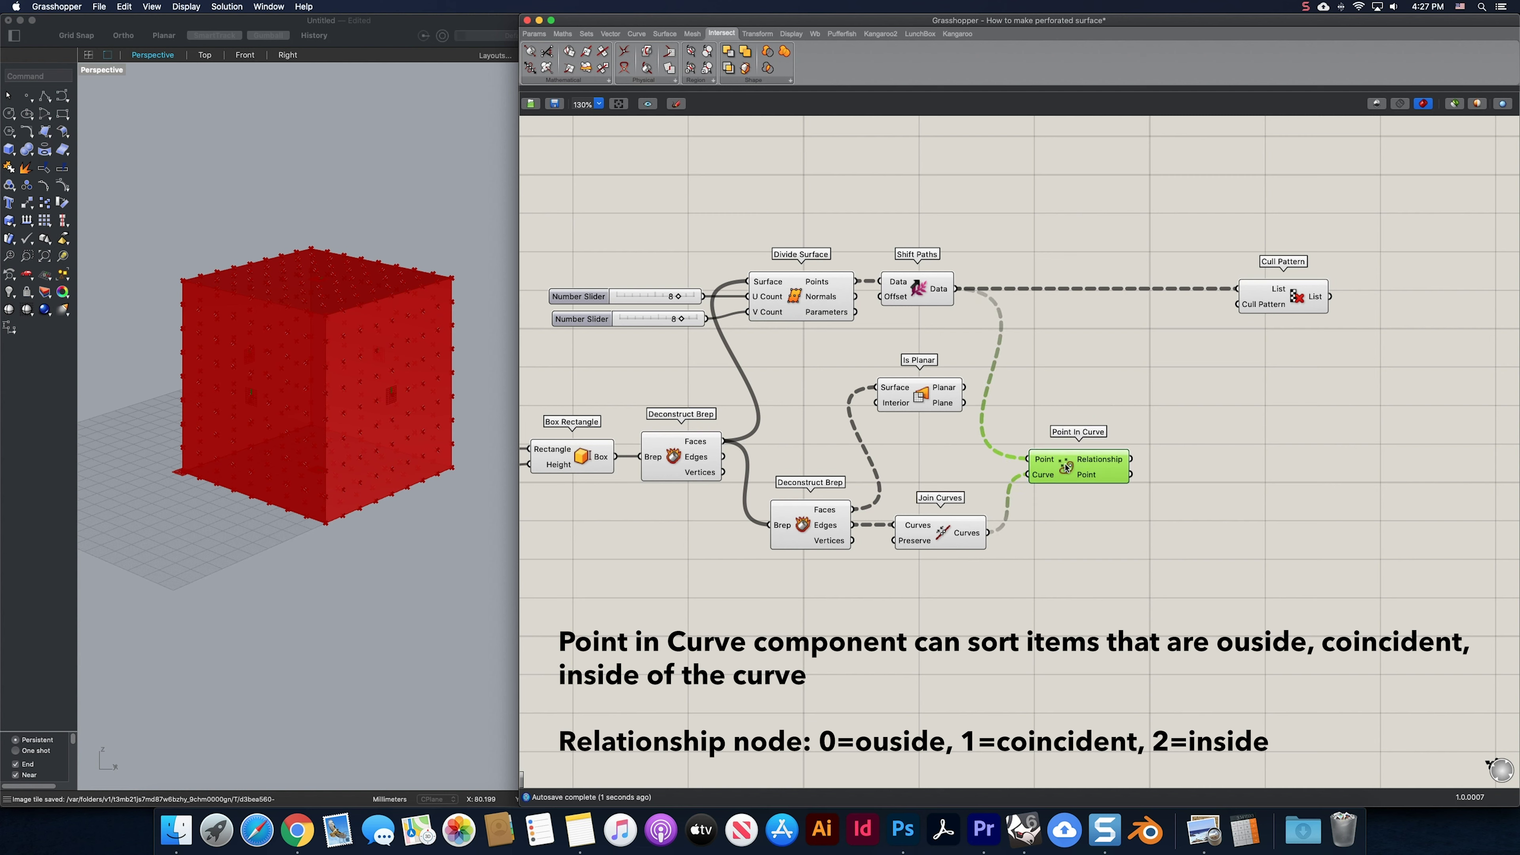
# Add an Equality component and wire the Relationship output of Point In Curve into its First Number input.
pyautogui.moveTo(1104, 464)
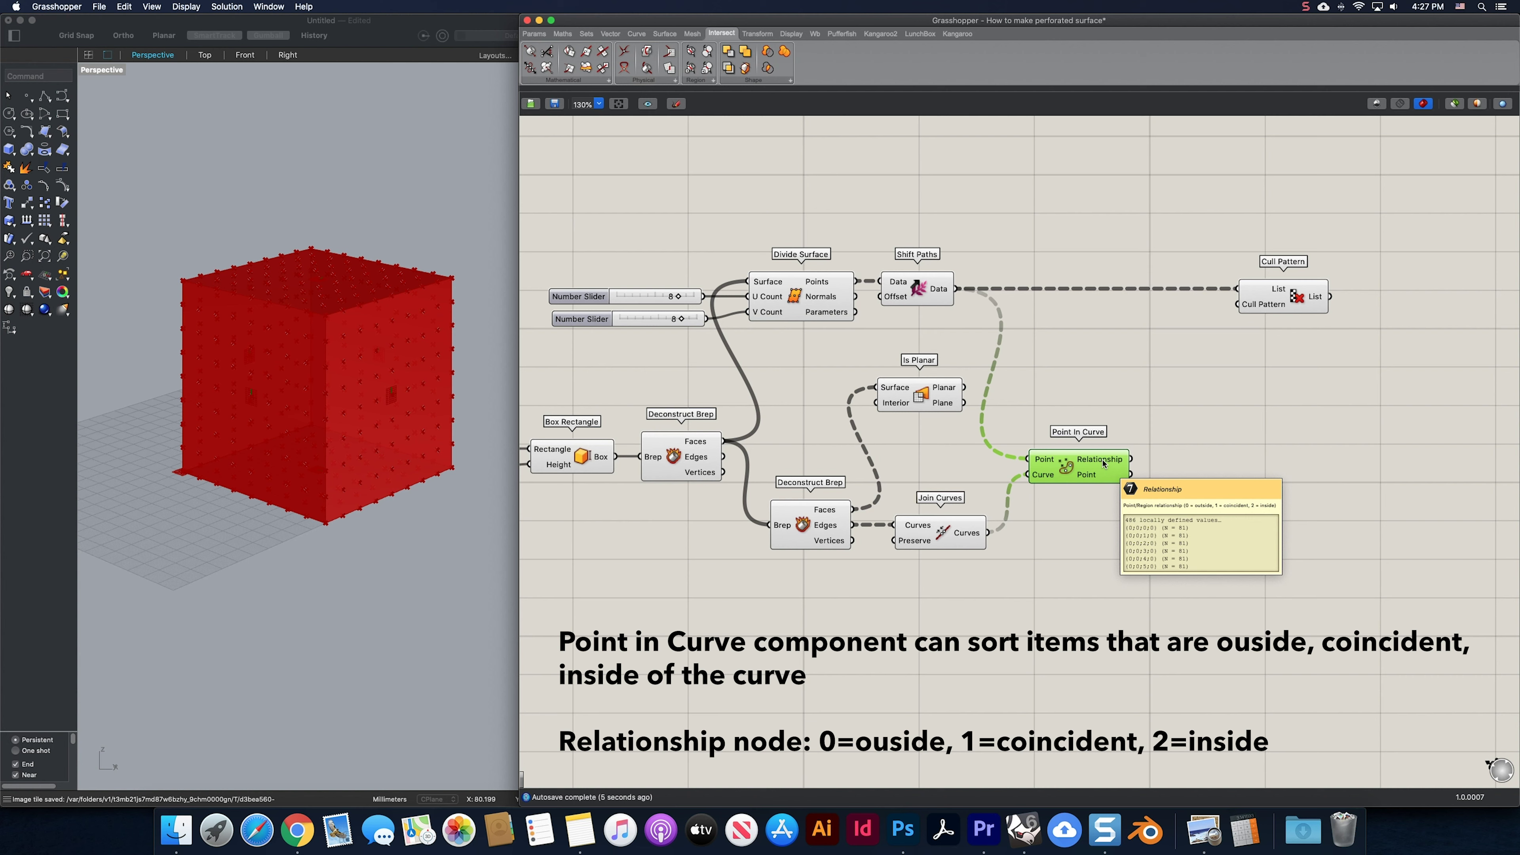
pyautogui.doubleClick(1162, 384)
pyautogui.write('e')
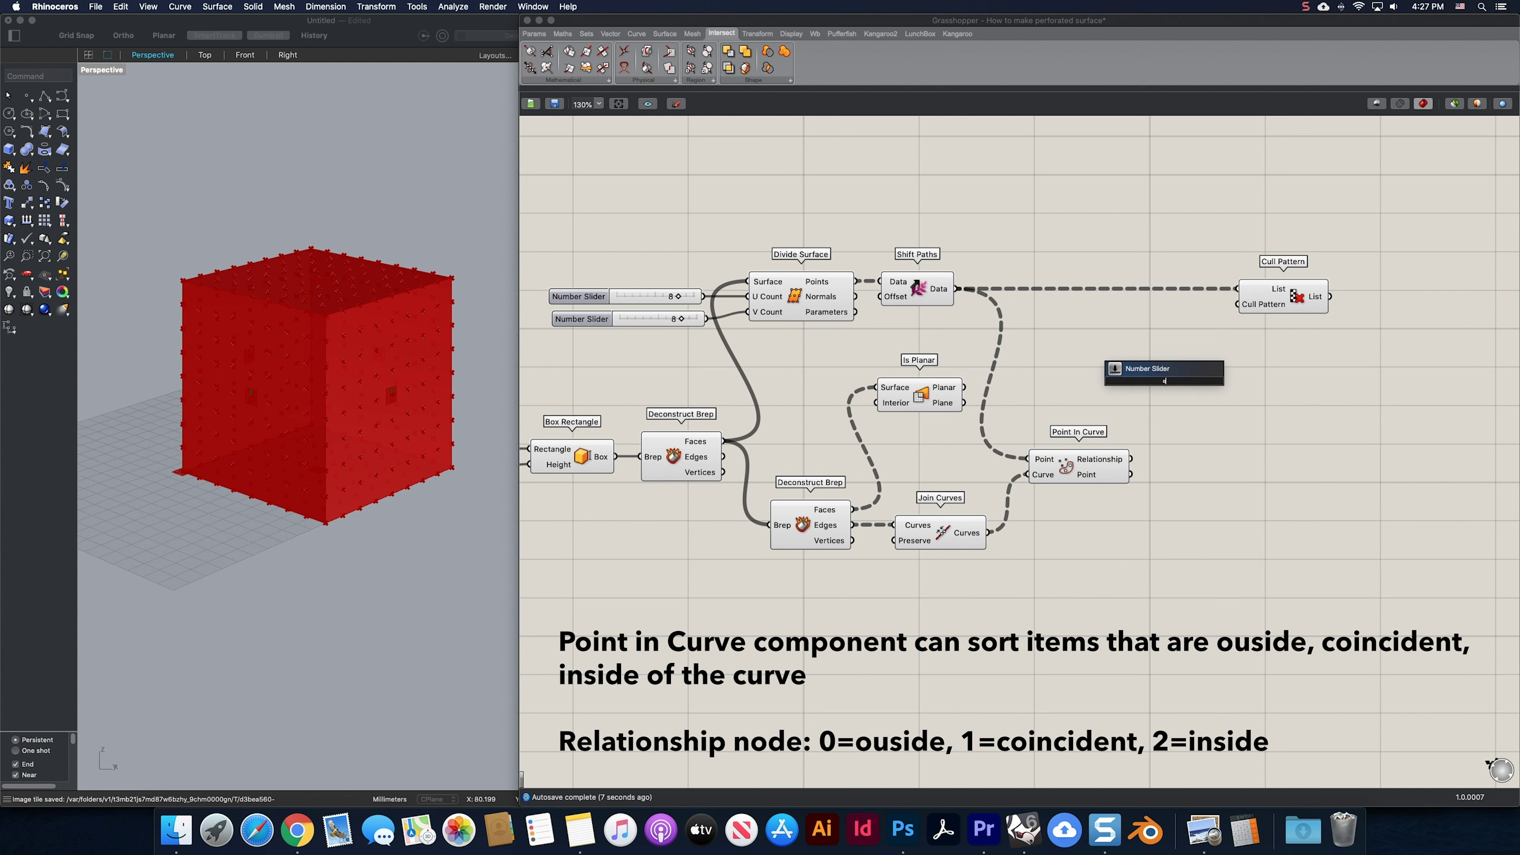
pyautogui.write('qu')
pyautogui.press('Up')
pyautogui.press('Return')
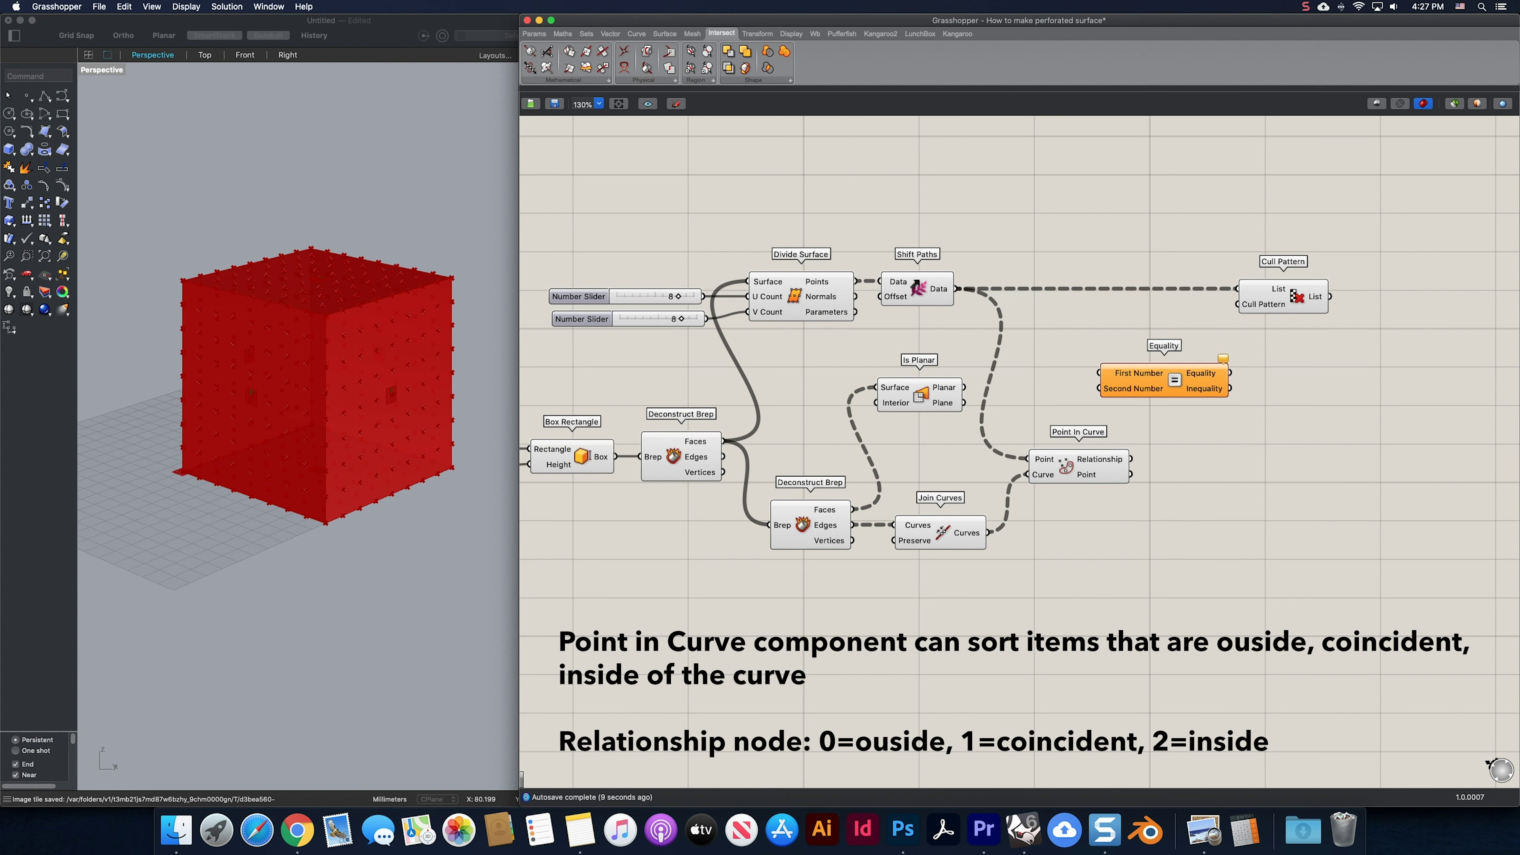
pyautogui.moveTo(1162, 385); pyautogui.dragTo(1167, 381)
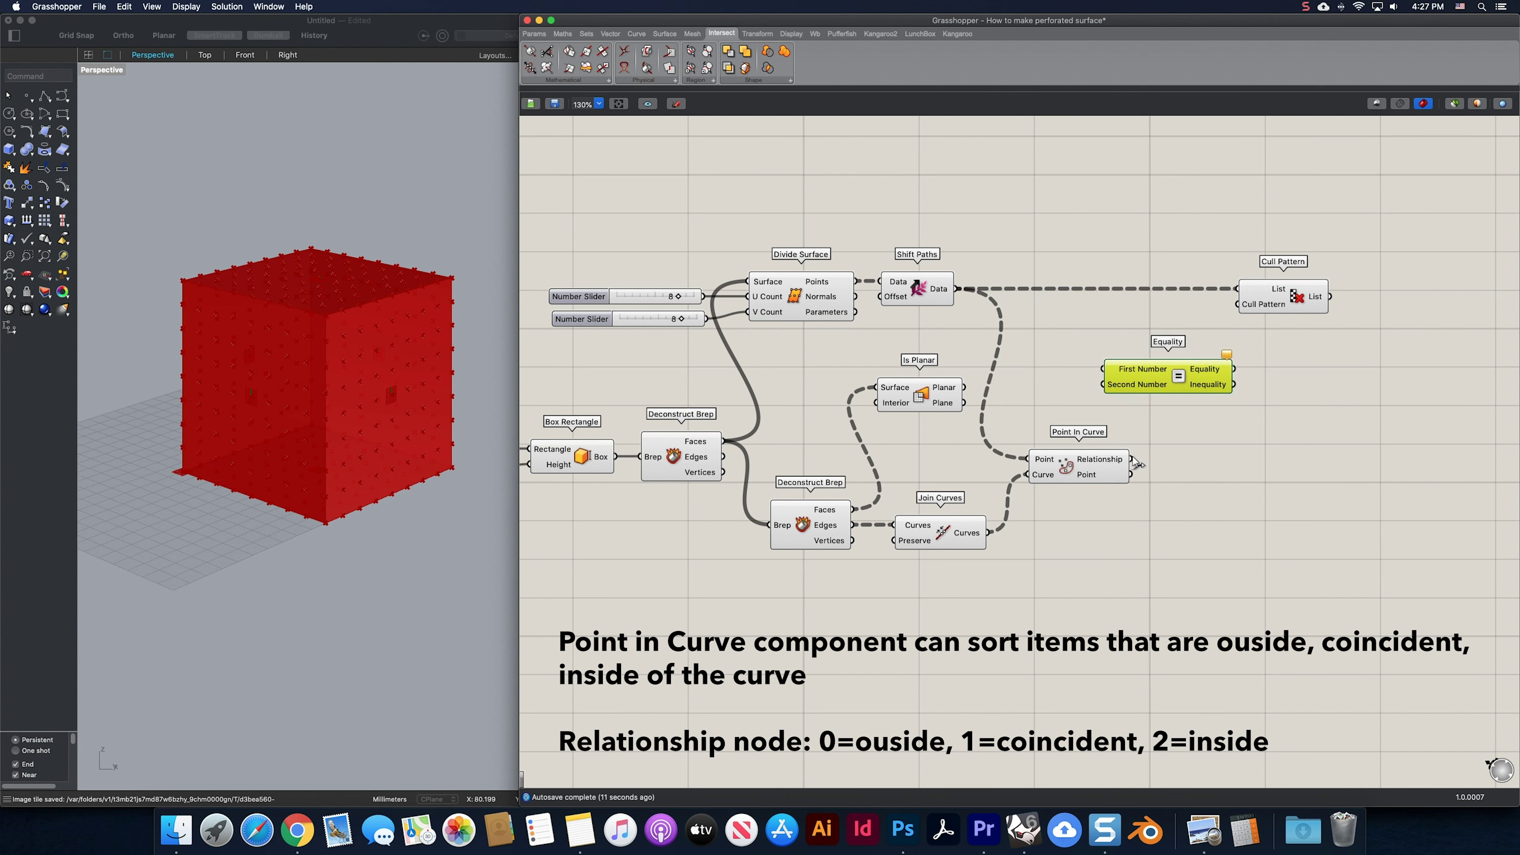
pyautogui.moveTo(1132, 459); pyautogui.dragTo(1159, 364)
# Create a panel containing 2 beside Equality and connect it to the Second Number input.
pyautogui.doubleClick(1068, 374)
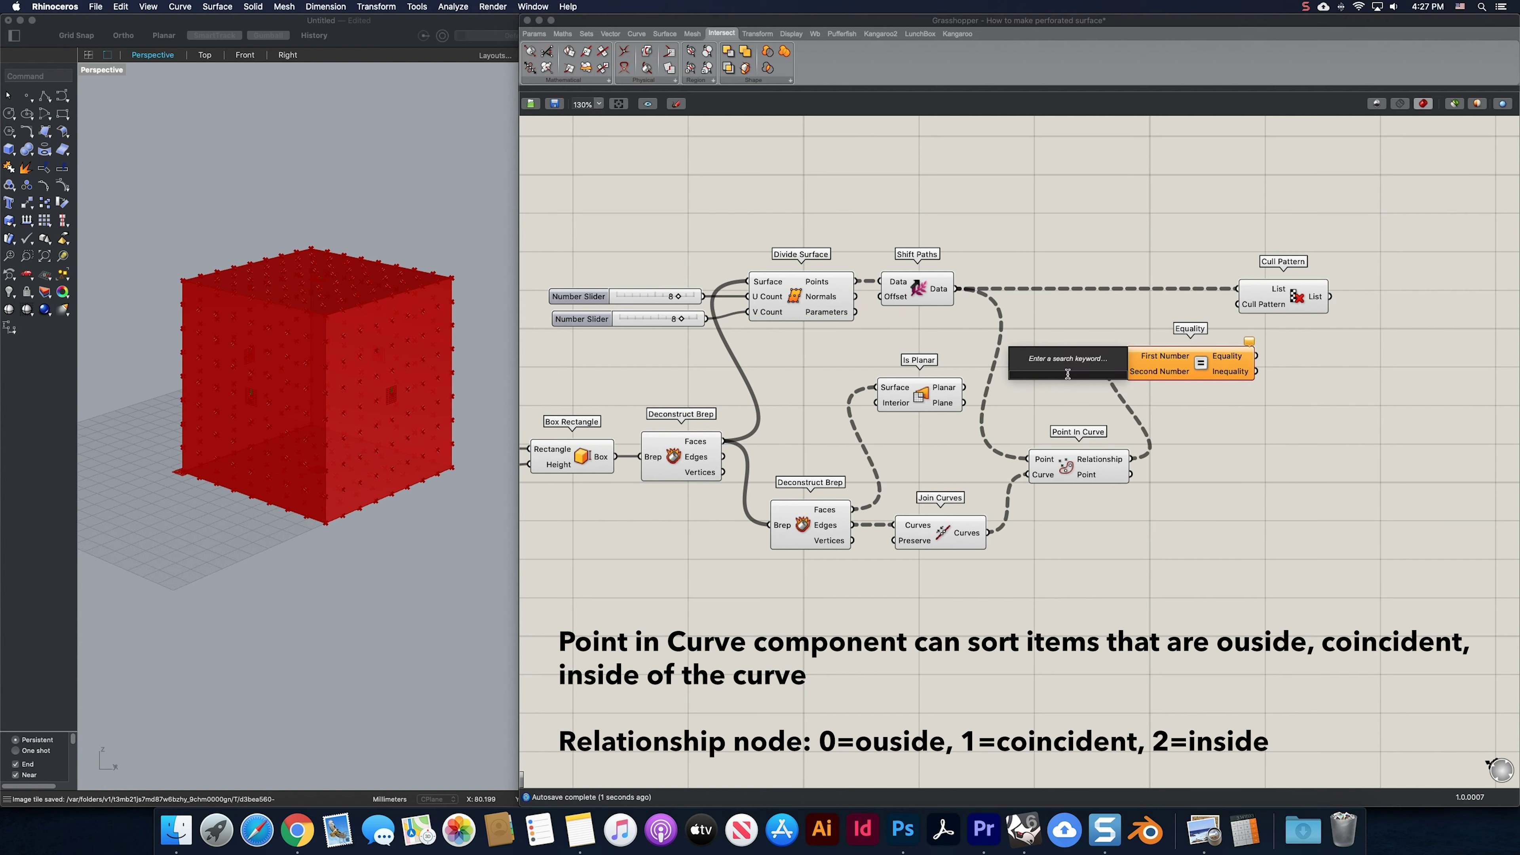
pyautogui.write('2')
pyautogui.press('Return')
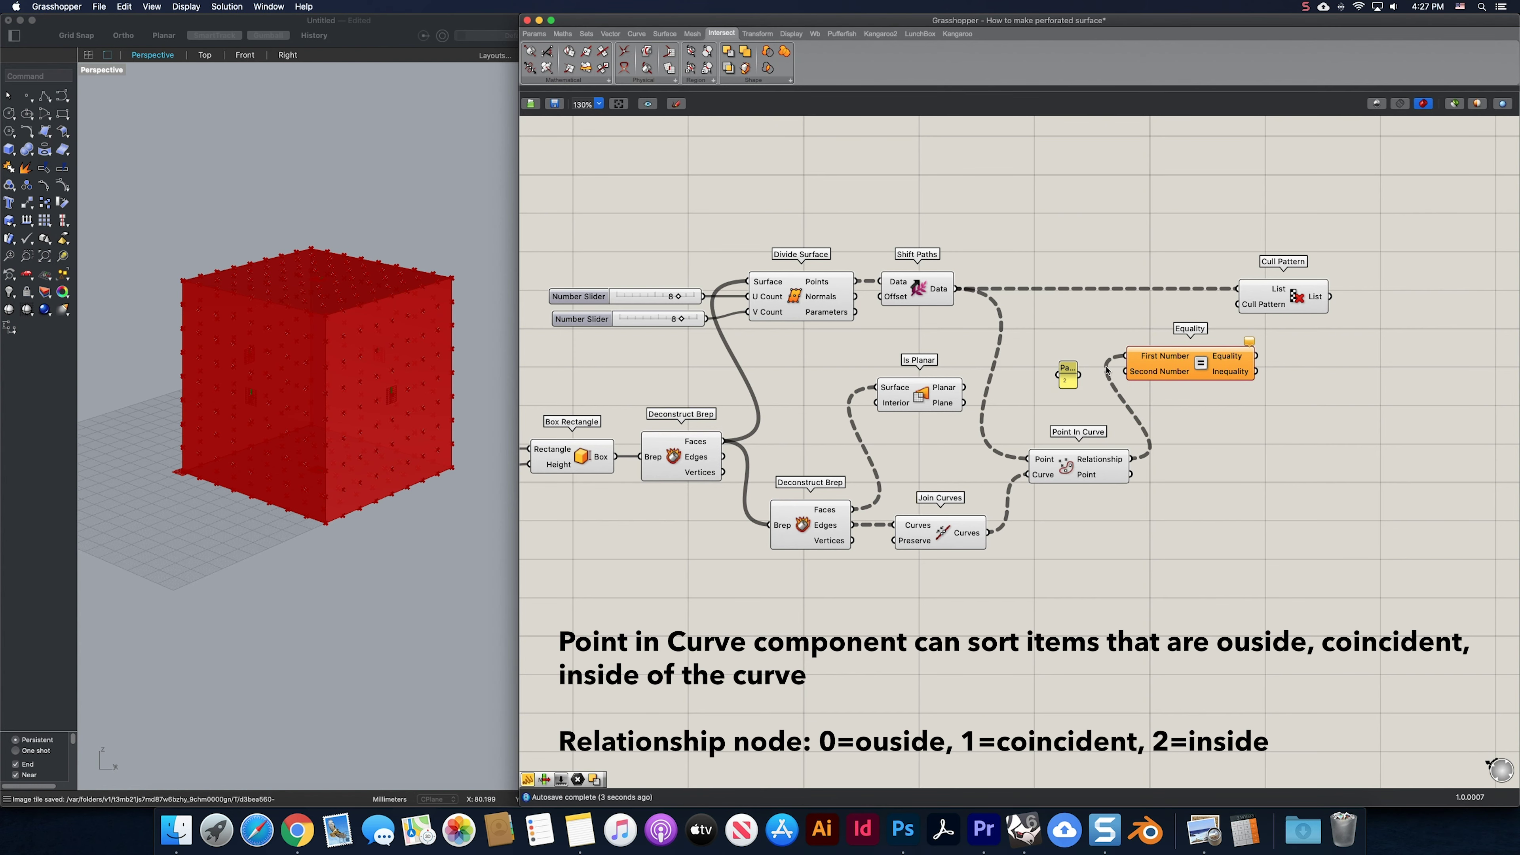
pyautogui.scroll(3, 1071, 372)
pyautogui.moveTo(1081, 371); pyautogui.dragTo(995, 371)
pyautogui.click(994, 366)
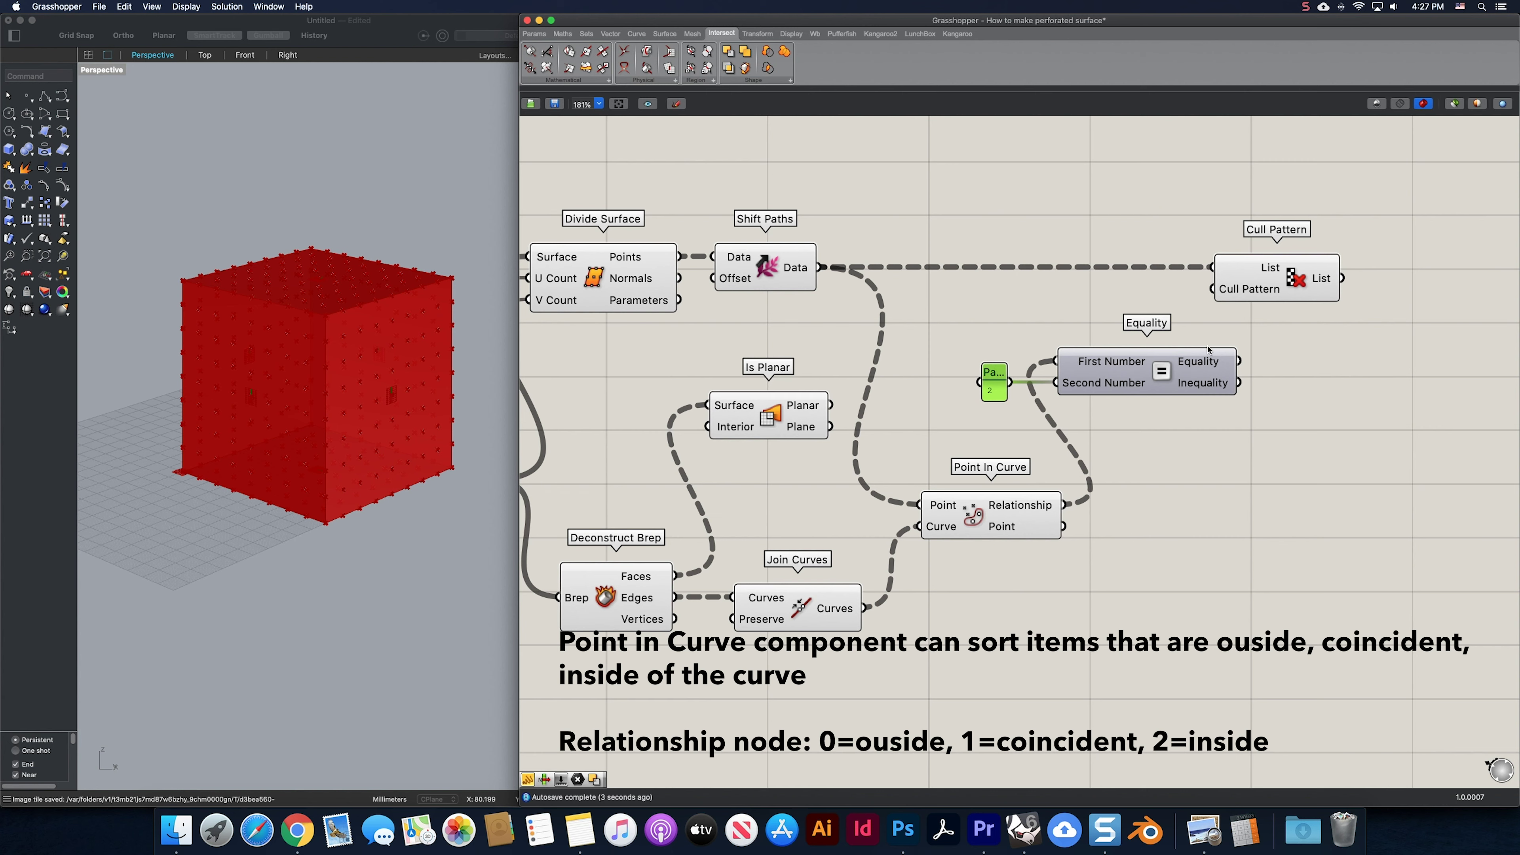
# Connect the Equality output to the Cull Pattern input of the Cull Pattern component and check the remaining points on the cube.
pyautogui.moveTo(1240, 361); pyautogui.dragTo(1212, 289)
pyautogui.click(1280, 276)
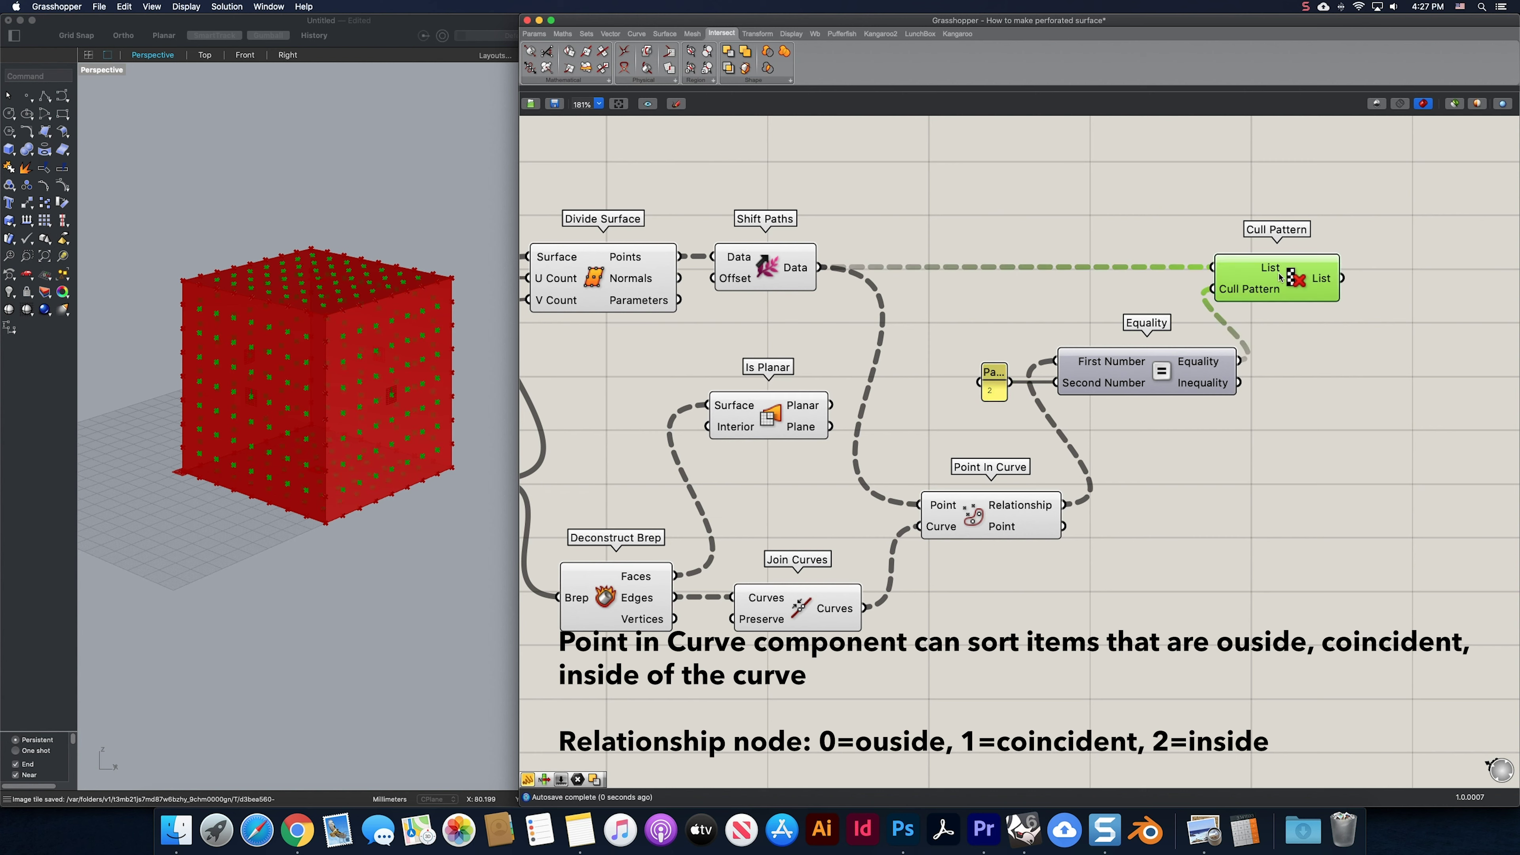
pyautogui.click(787, 270)
pyautogui.click(1253, 275)
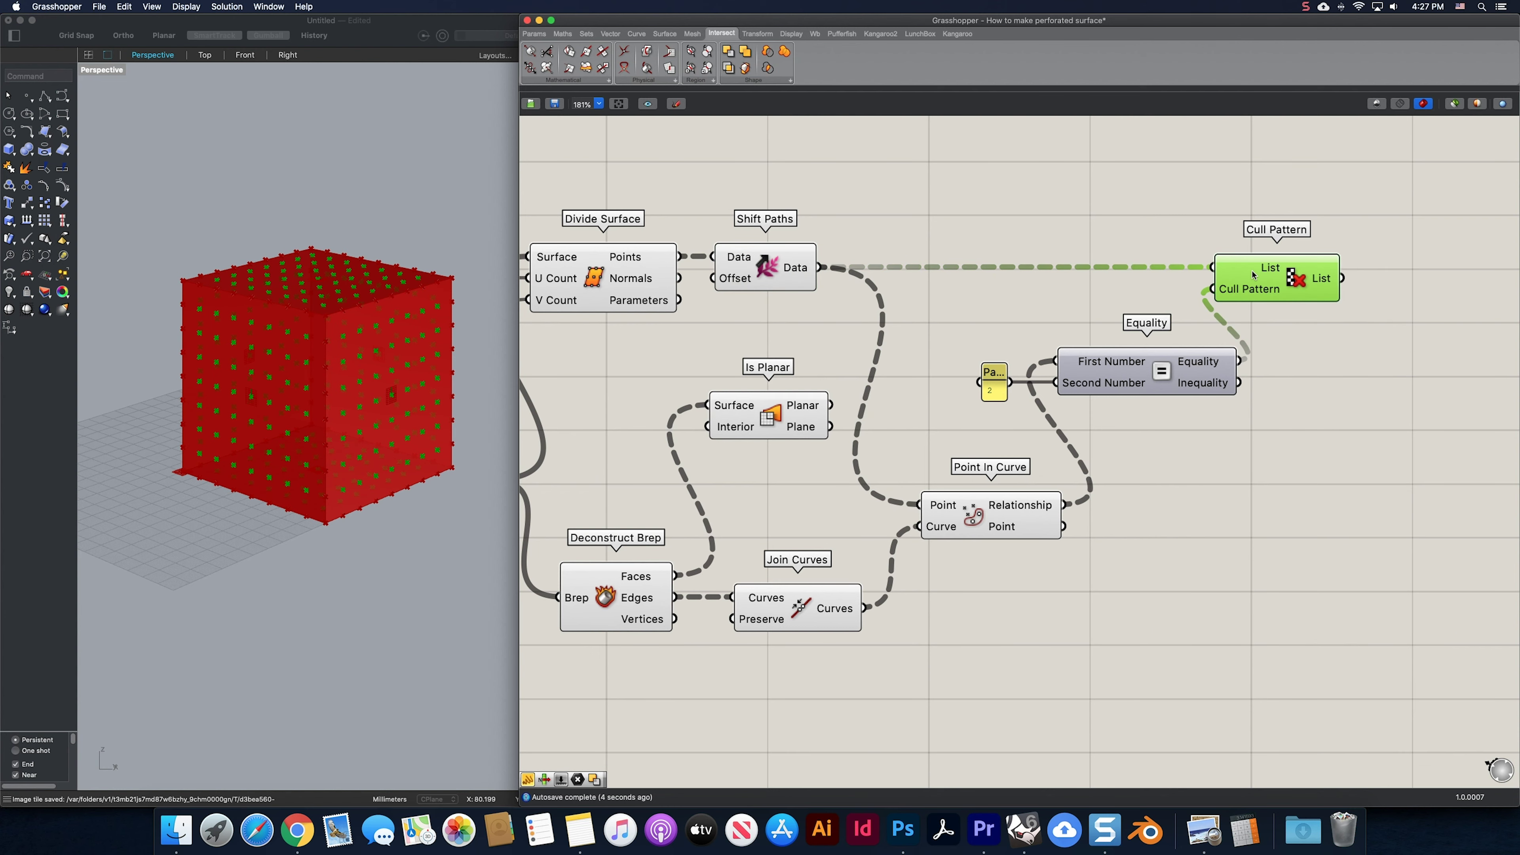
# Add a Circle CNR component, wiring the culled list into Center and the Plane output of Is Planar into Normal.
pyautogui.moveTo(1296, 313); pyautogui.dragTo(1152, 289, button='right')
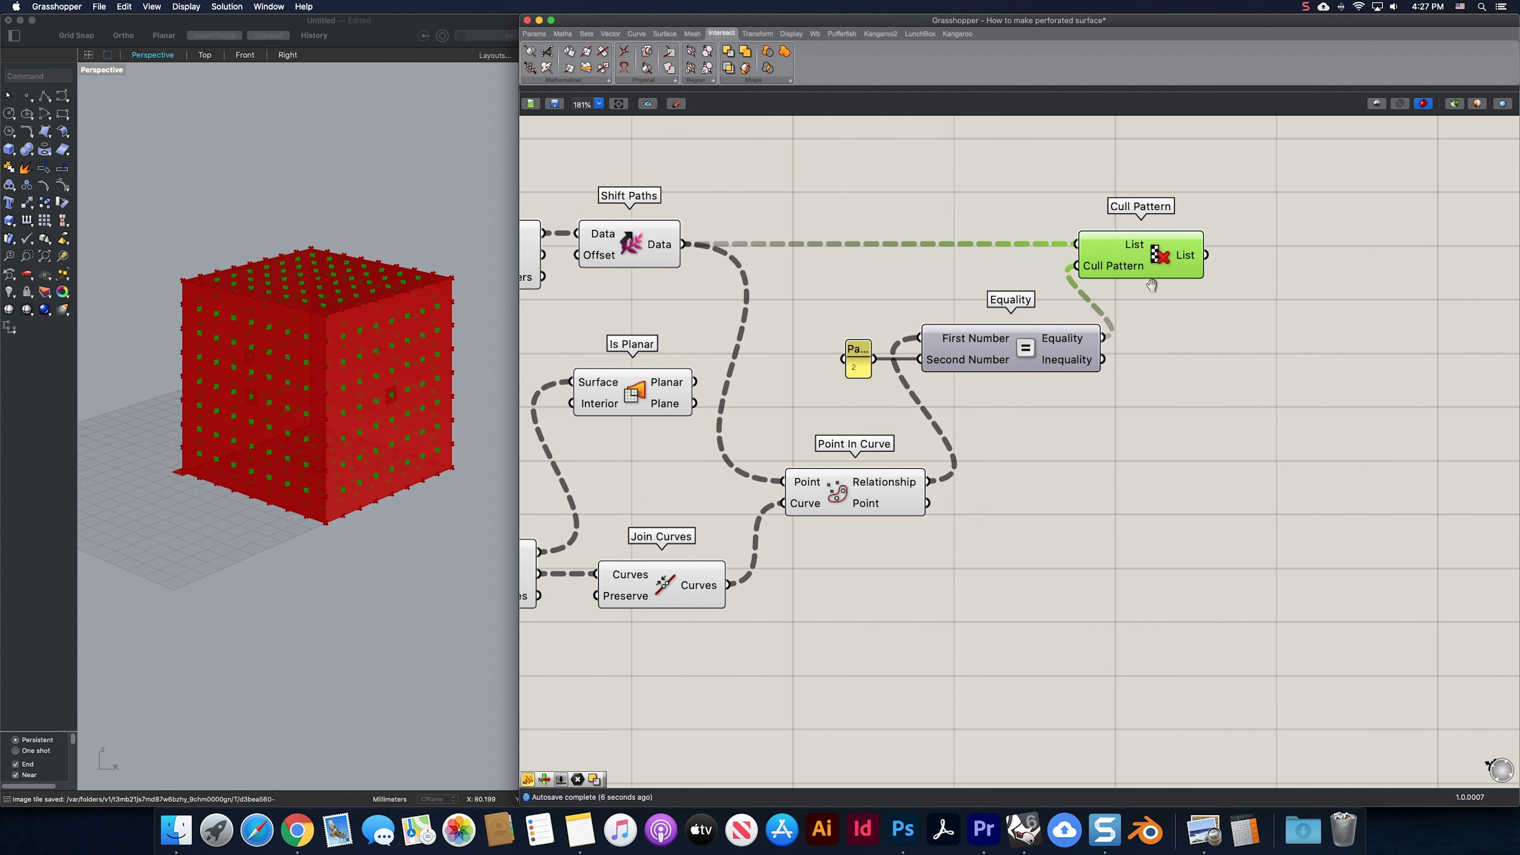
pyautogui.doubleClick(1251, 452)
pyautogui.write('circle')
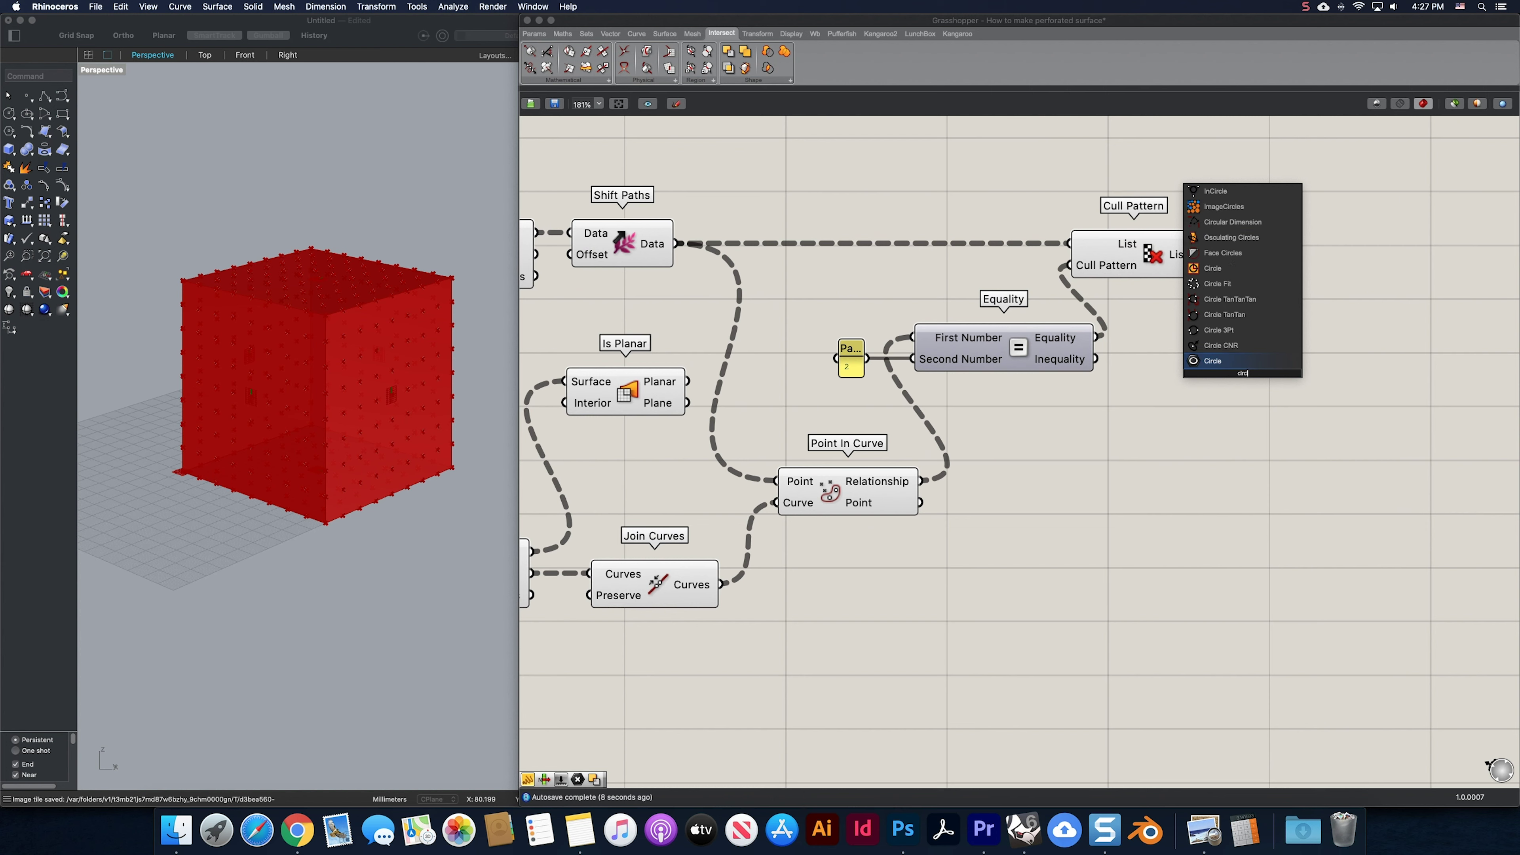
pyautogui.click(1240, 347)
pyautogui.moveTo(1235, 377); pyautogui.dragTo(1327, 412)
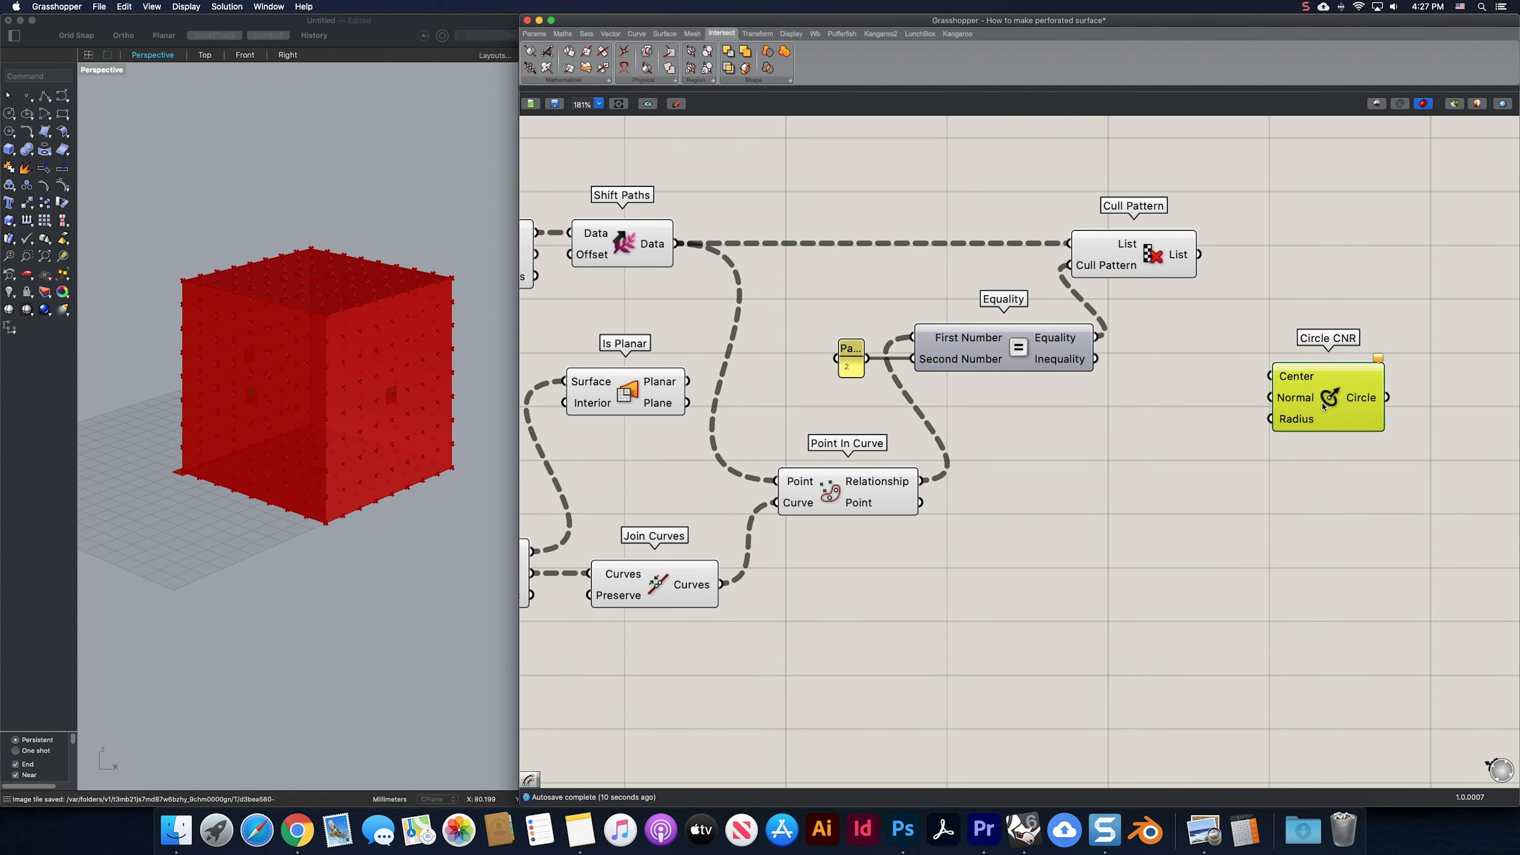
pyautogui.moveTo(1200, 255); pyautogui.dragTo(1278, 384)
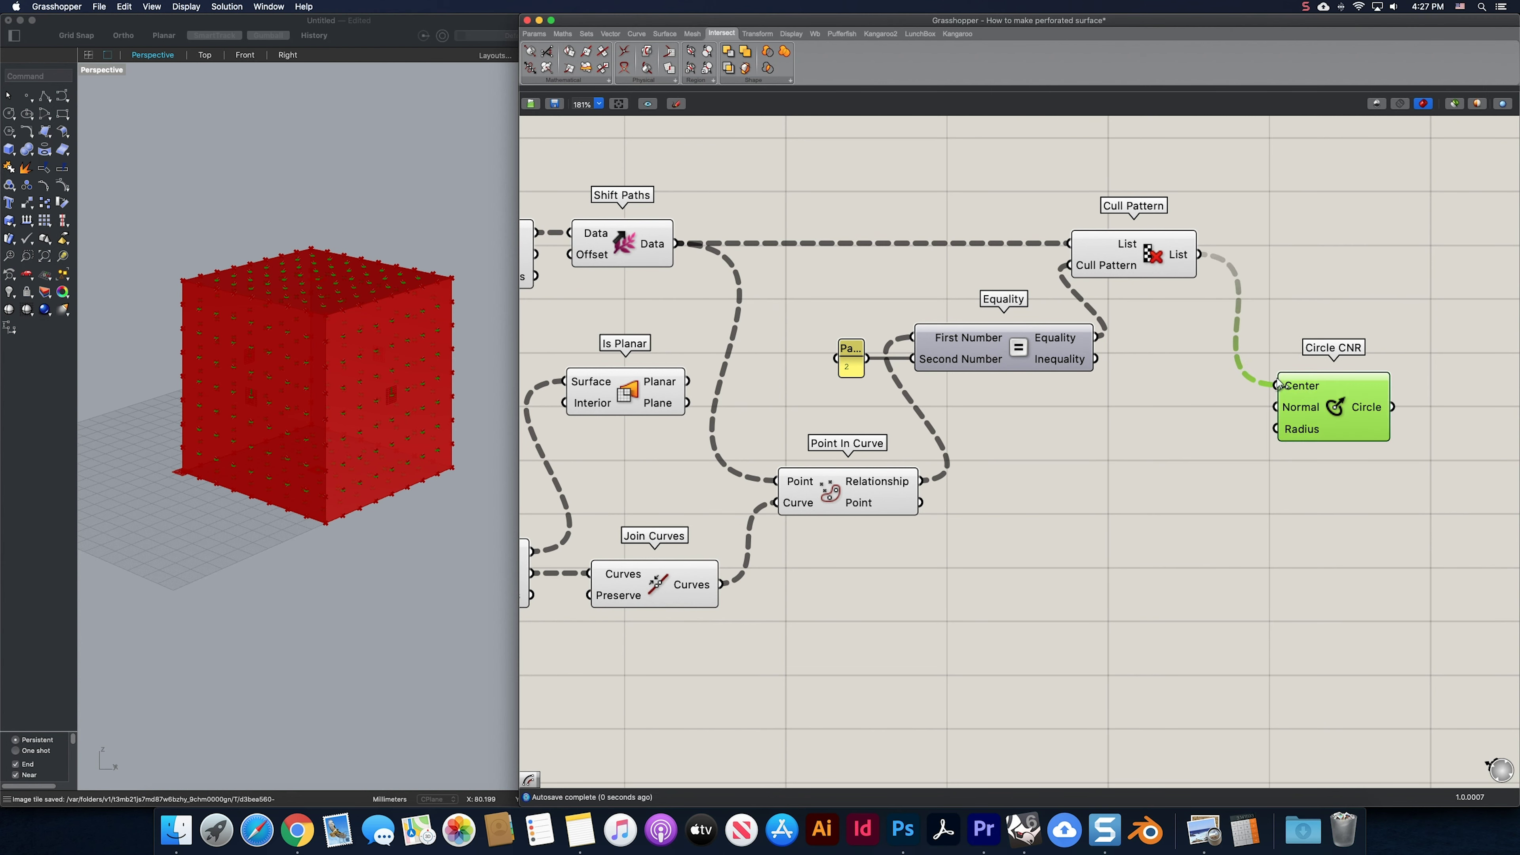
pyautogui.moveTo(688, 403); pyautogui.dragTo(1308, 396)
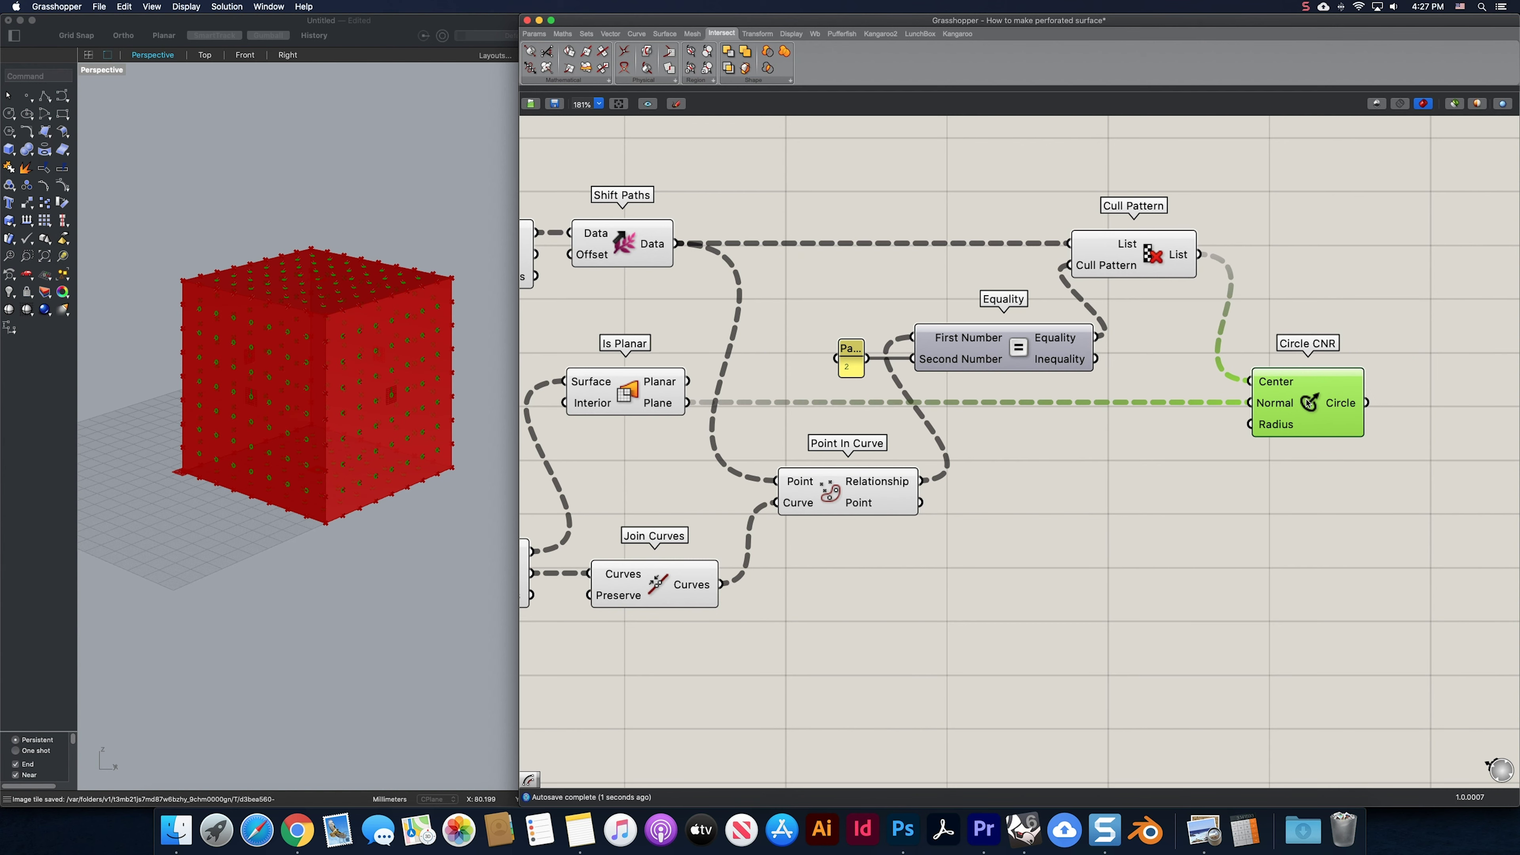
# Turn off the preview of all components upstream of Circle CNR and inspect the circles in the viewport.
pyautogui.moveTo(1171, 581); pyautogui.dragTo(552, 193)
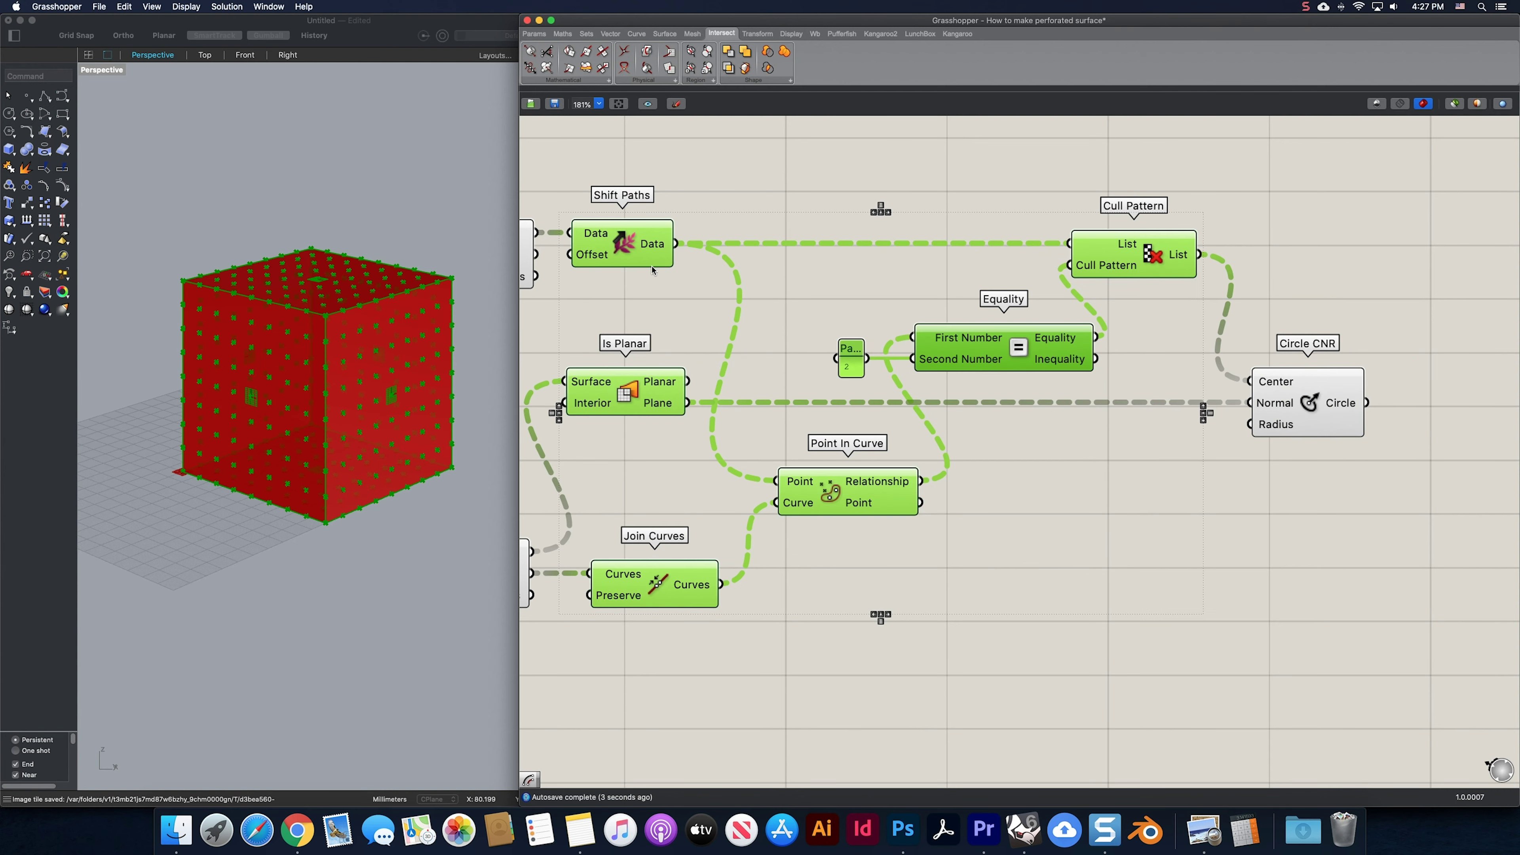
pyautogui.scroll(-1, 759, 283)
pyautogui.moveTo(759, 283); pyautogui.dragTo(1035, 279, button='right')
pyautogui.scroll(-5, 981, 314)
pyautogui.keyDown('shift'); pyautogui.moveTo(931, 529); pyautogui.dragTo(622, 270); pyautogui.keyUp('shift')
pyautogui.middleClick(751, 392)
pyautogui.click(788, 355)
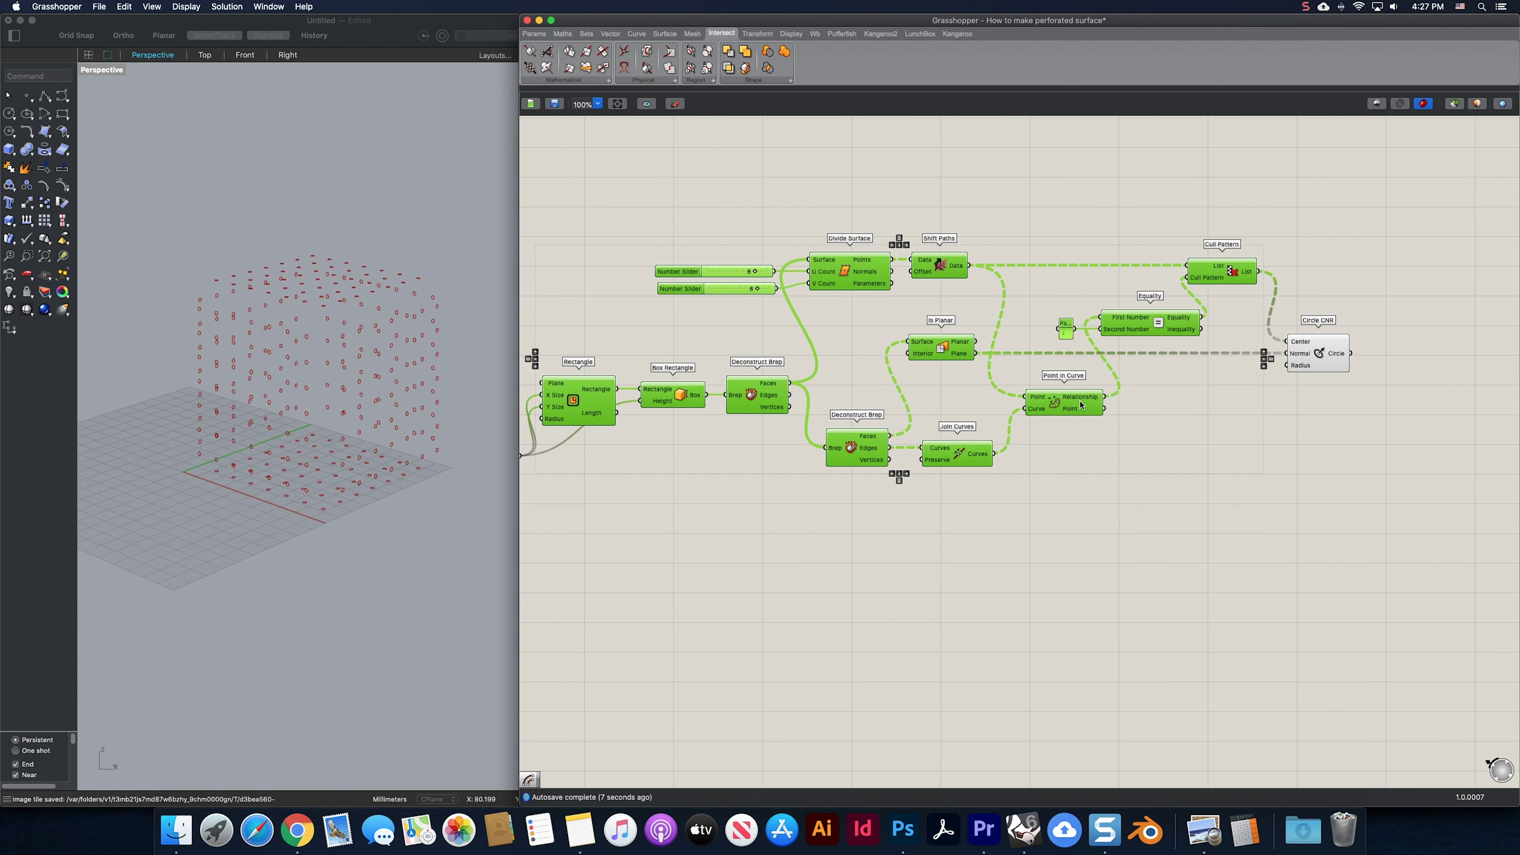
pyautogui.moveTo(1127, 375); pyautogui.dragTo(905, 390, button='right')
pyautogui.click(1097, 379)
pyautogui.scroll(3, 1082, 380)
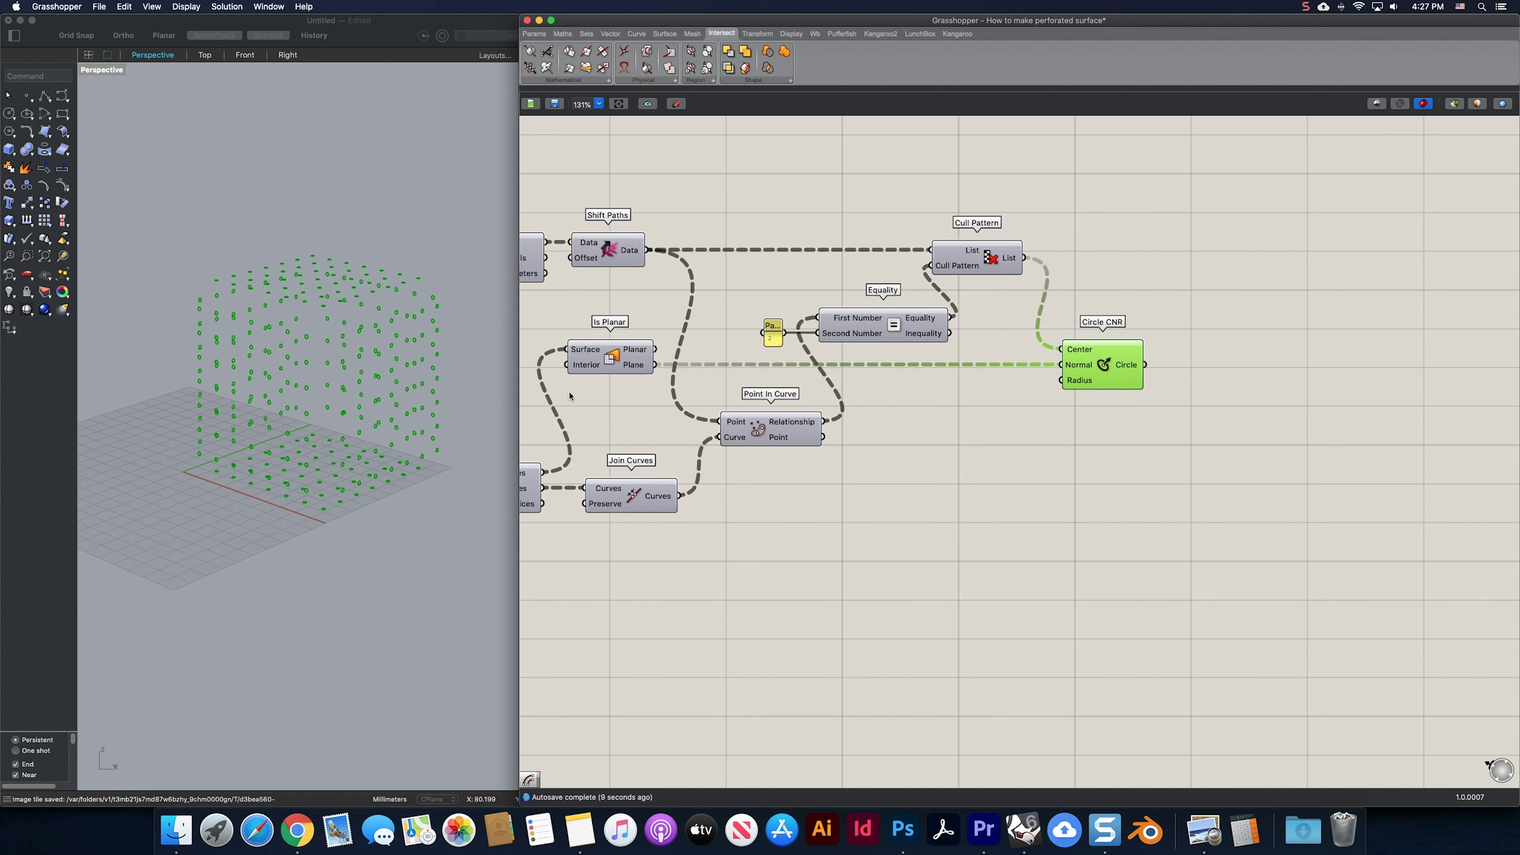
pyautogui.moveTo(302, 367); pyautogui.dragTo(310, 311, button='right')
pyautogui.scroll(2, 329, 326)
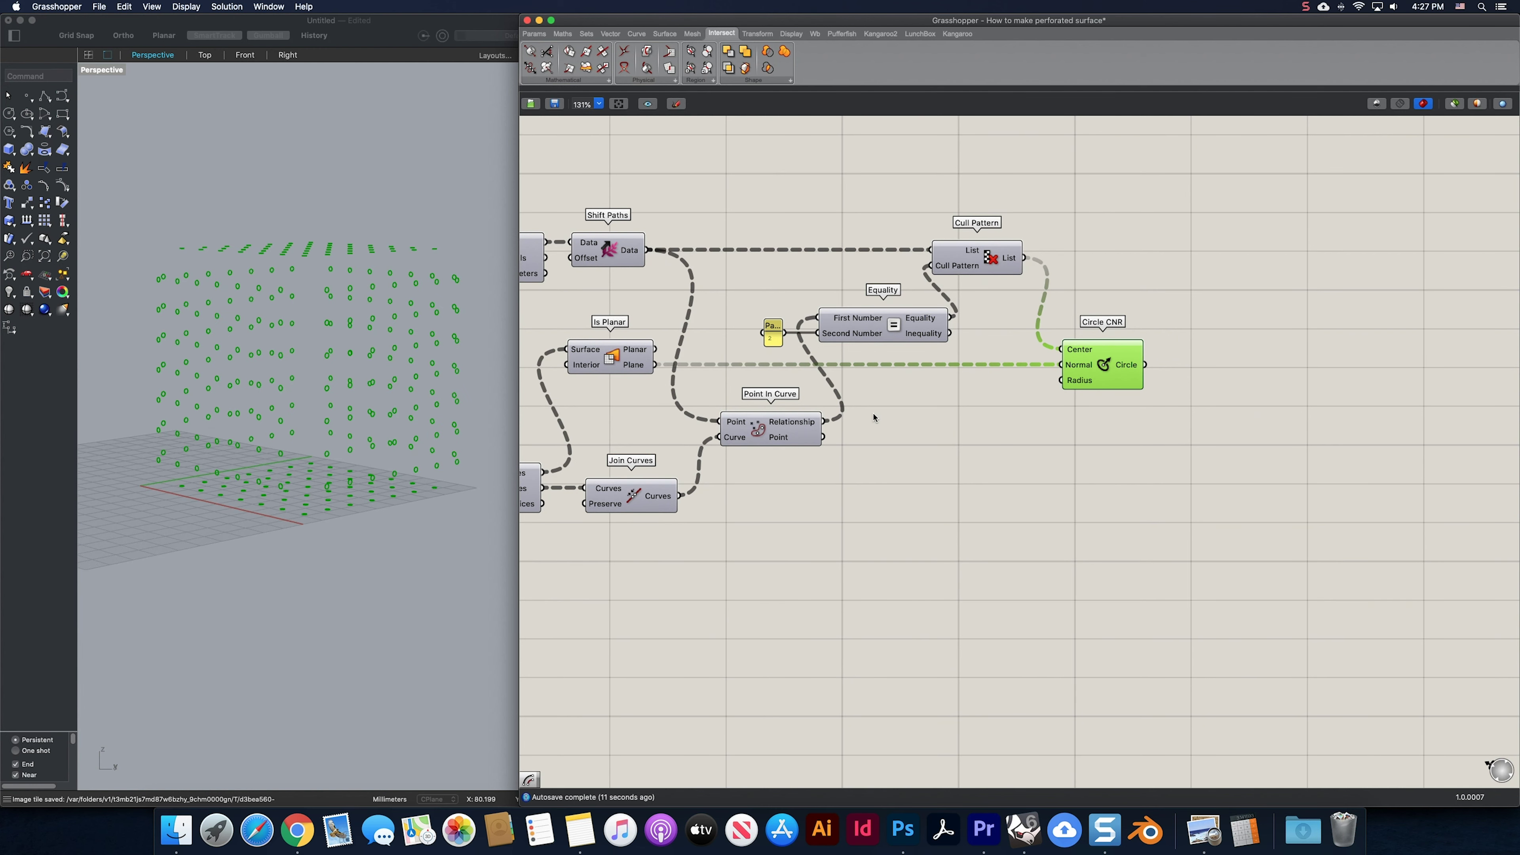
# Add a Random Reduce component, wire the Circle CNR output into its List input, and flatten that input.
pyautogui.doubleClick(1197, 379)
pyautogui.write('rando')
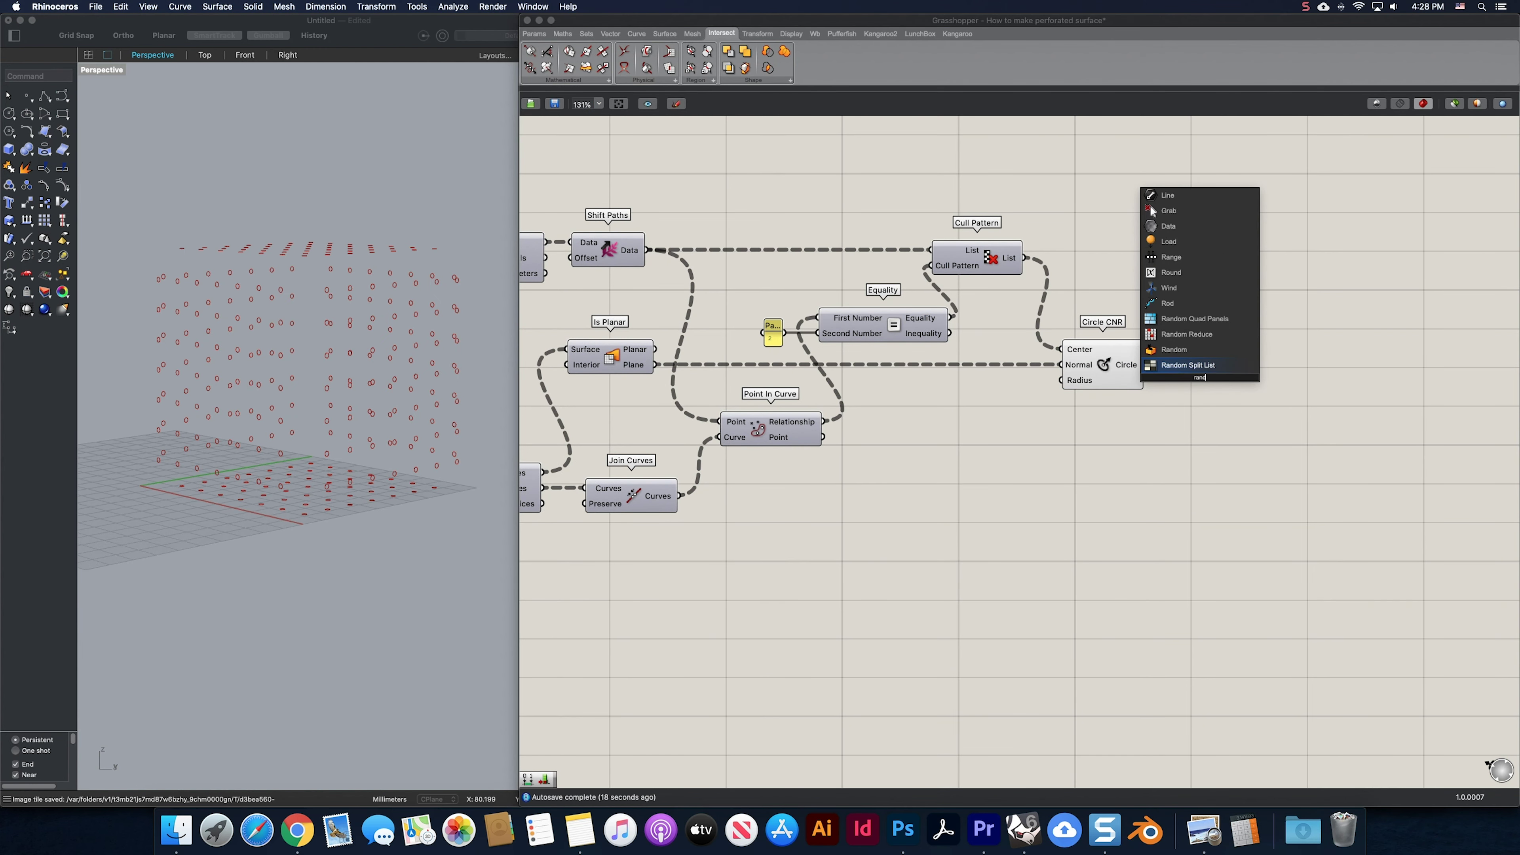
pyautogui.press('Up')
pyautogui.press('Up')
pyautogui.press('Return')
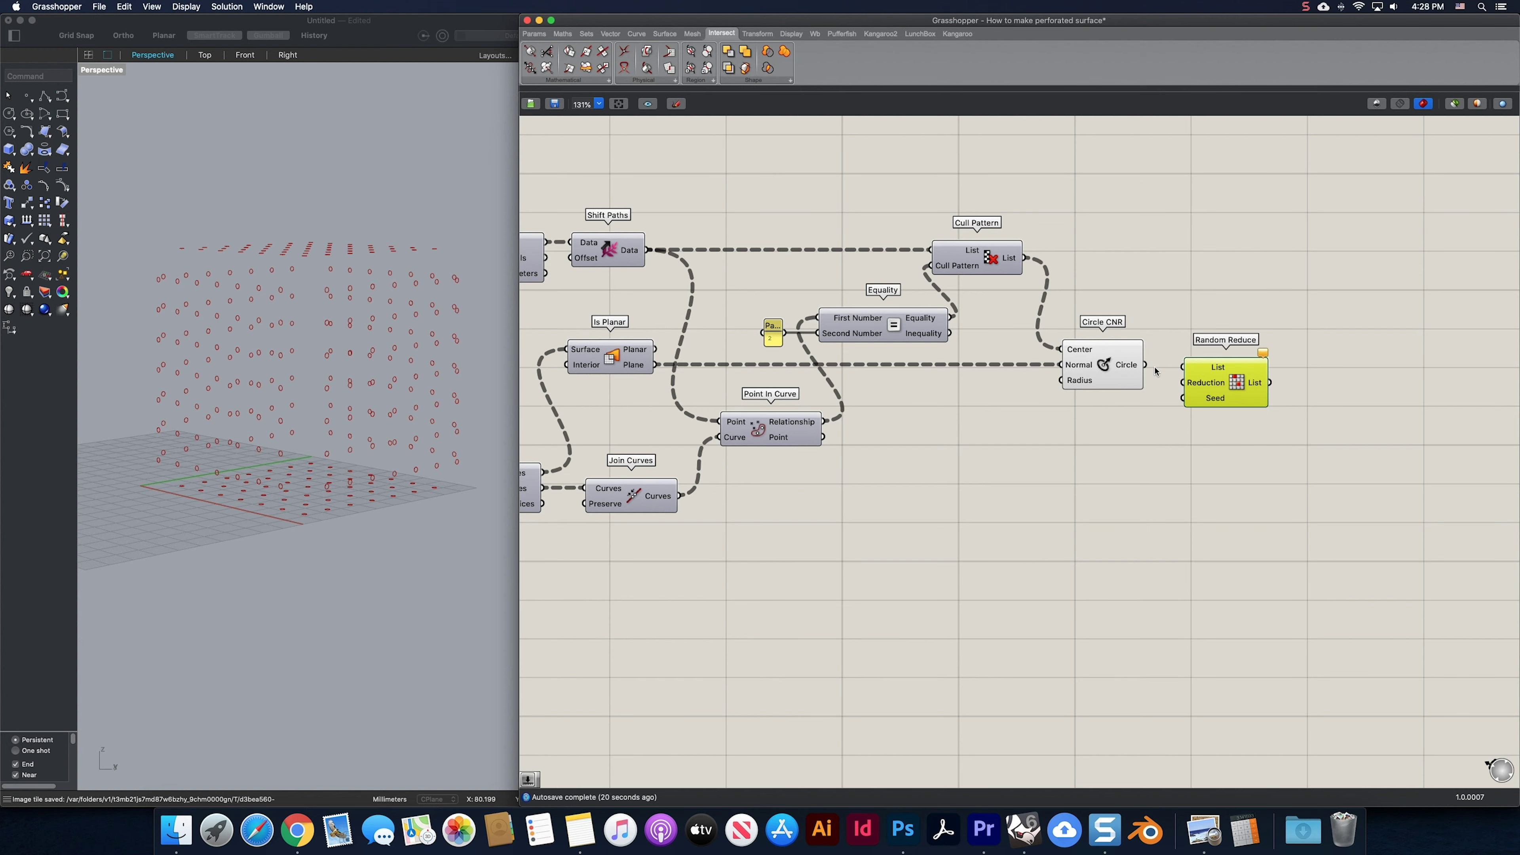
pyautogui.moveTo(1145, 364); pyautogui.dragTo(1291, 374)
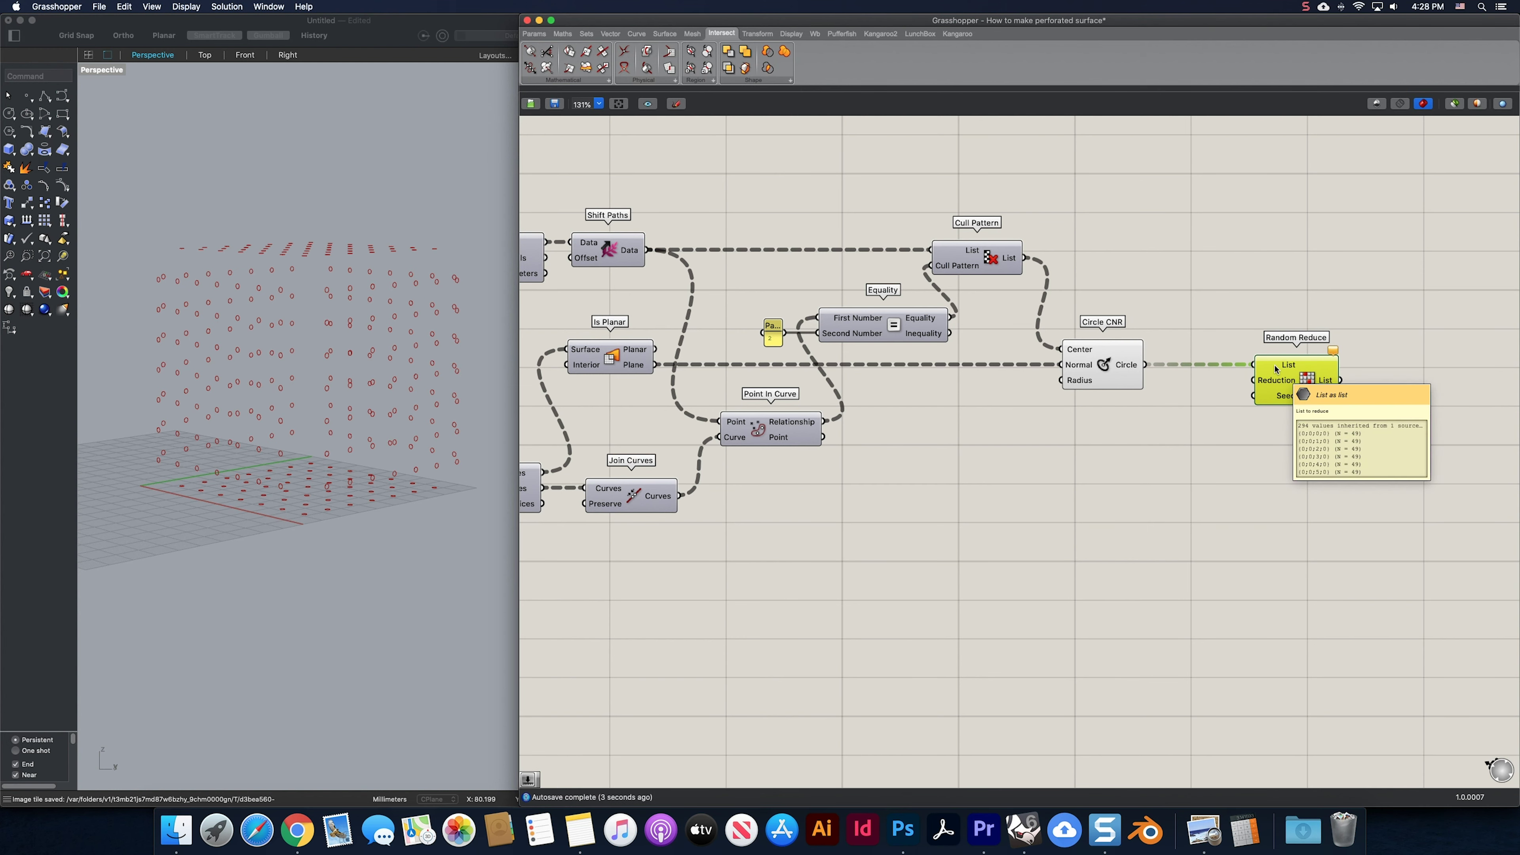
pyautogui.rightClick(1276, 369)
pyautogui.click(1306, 448)
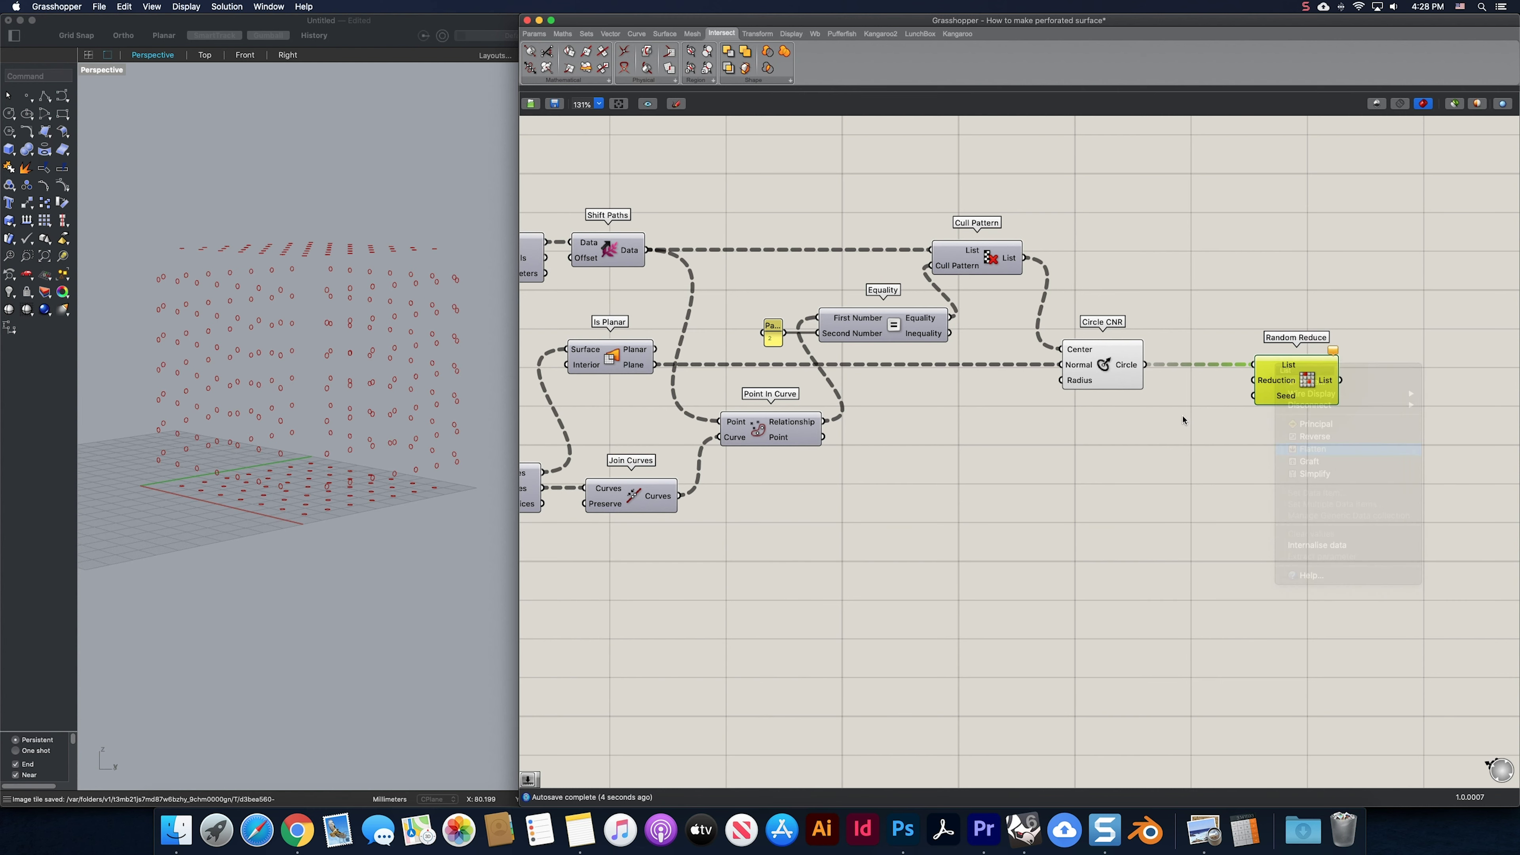
# Create a number slider set to 150, connect it to Random Reduce's Reduction input, and inspect the reduced circles.
pyautogui.doubleClick(1153, 424)
pyautogui.write('50')
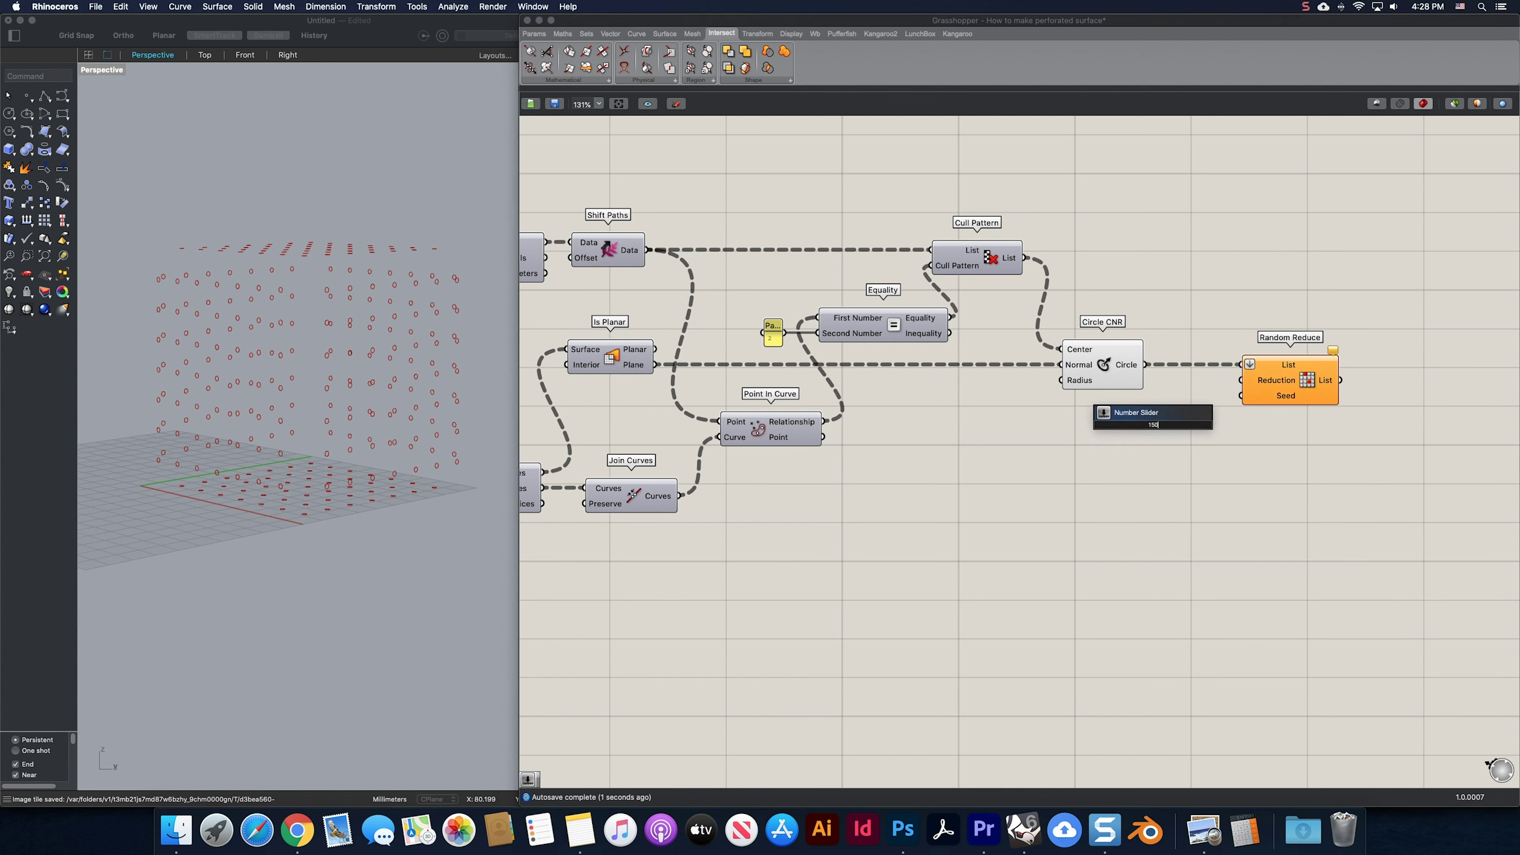
pyautogui.press('Return')
pyautogui.moveTo(1241, 381); pyautogui.dragTo(1232, 424)
pyautogui.moveTo(1213, 426); pyautogui.dragTo(1173, 407)
pyautogui.click(1266, 388)
pyautogui.moveTo(405, 390); pyautogui.dragTo(328, 403, button='right')
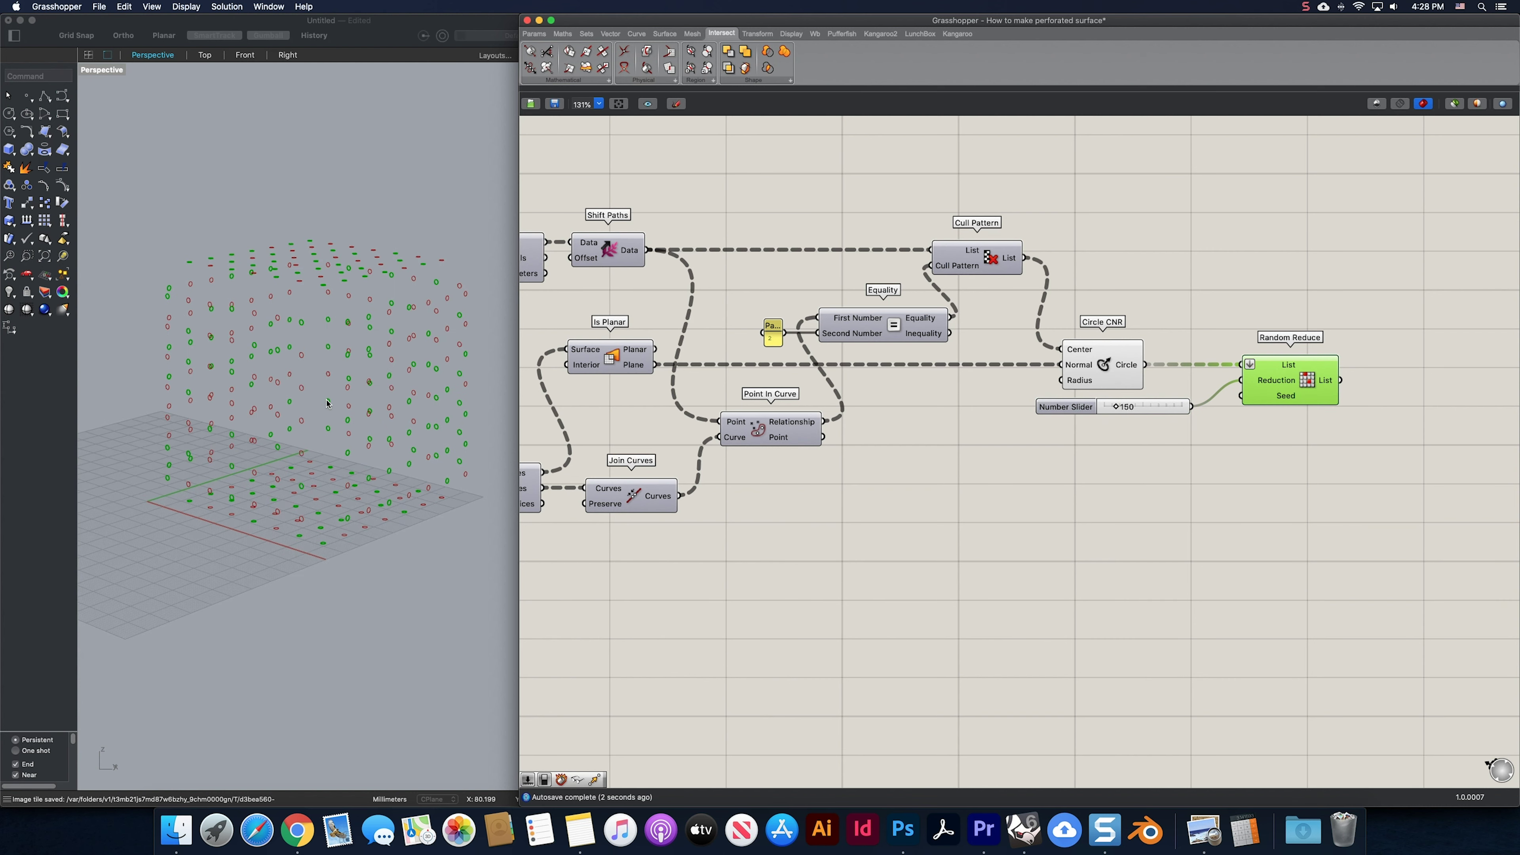
# Turn off the preview of the Circle CNR component.
pyautogui.click(1007, 499)
pyautogui.moveTo(1154, 466); pyautogui.dragTo(1074, 384)
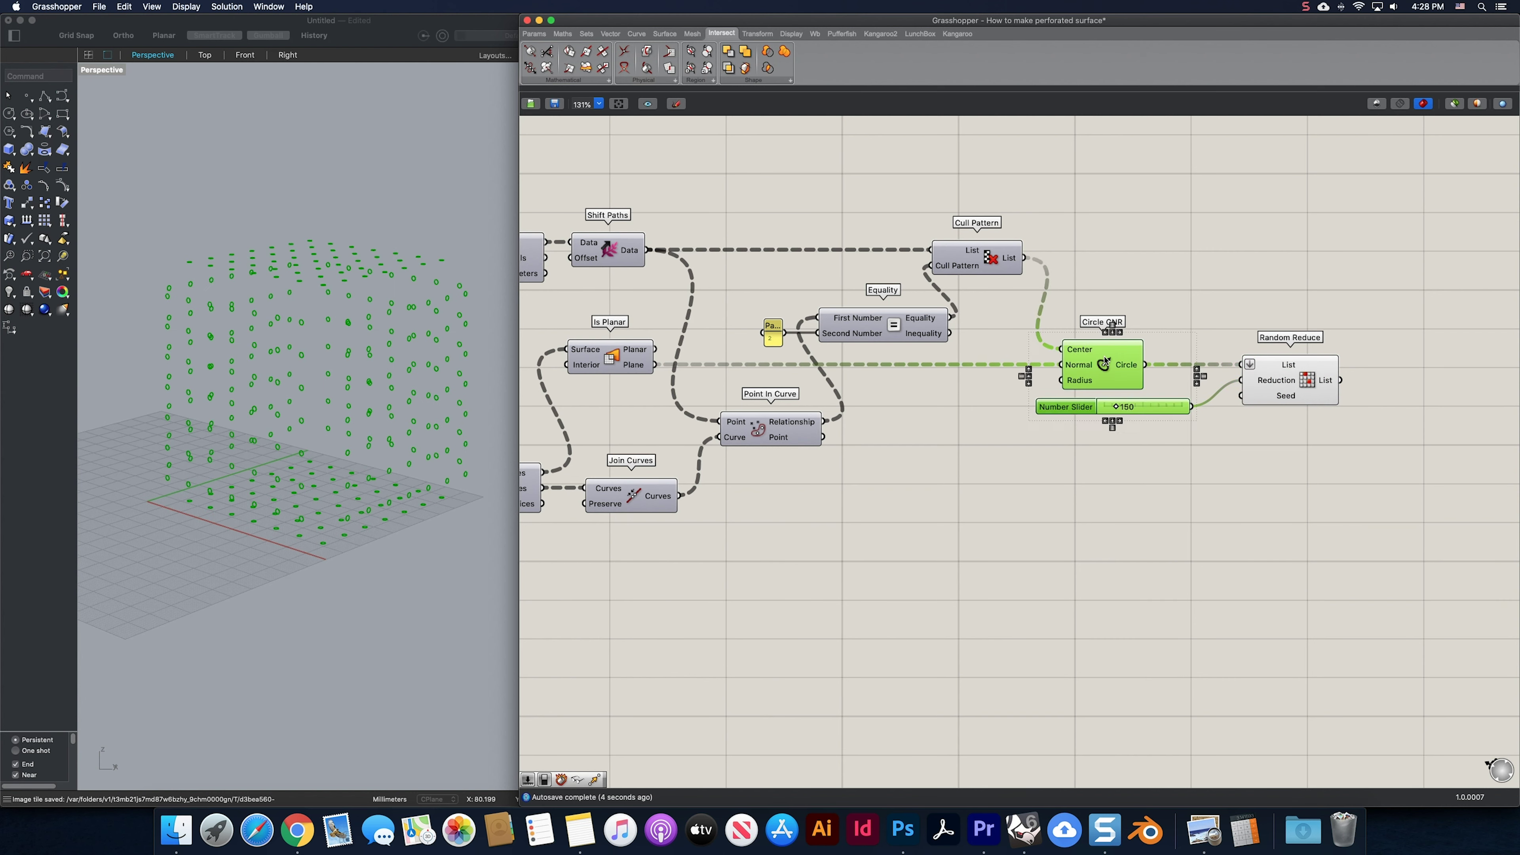
pyautogui.middleClick(1104, 354)
pyautogui.click(1132, 333)
pyautogui.click(1231, 466)
# Add a Merge component below Random Reduce and wire the reduced list into its Data 1 input.
pyautogui.moveTo(1231, 470); pyautogui.dragTo(1079, 434, button='right')
pyautogui.doubleClick(1117, 454)
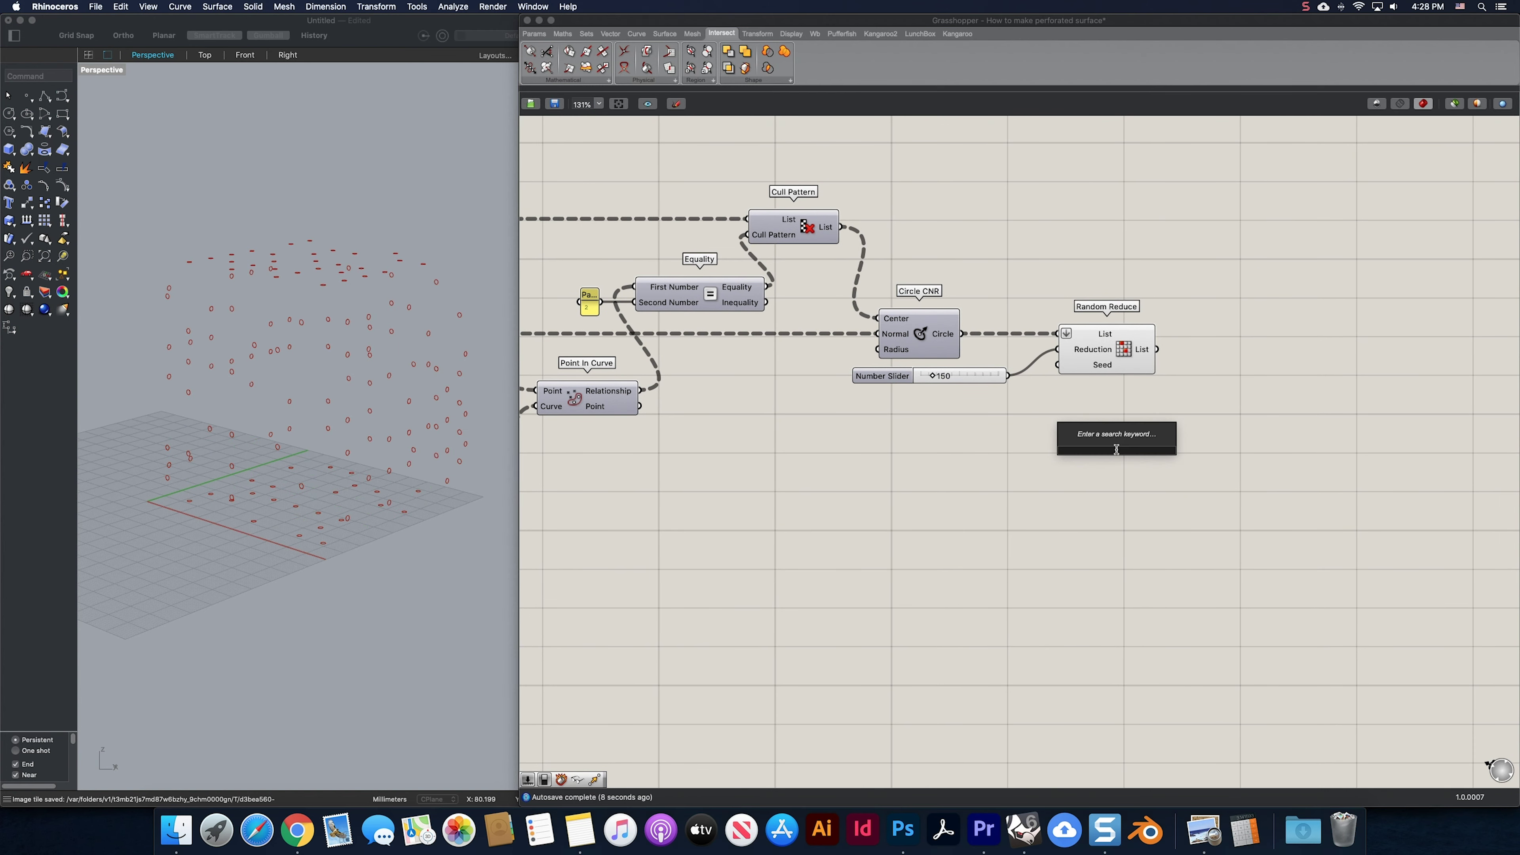
pyautogui.write('merge')
pyautogui.press('Return')
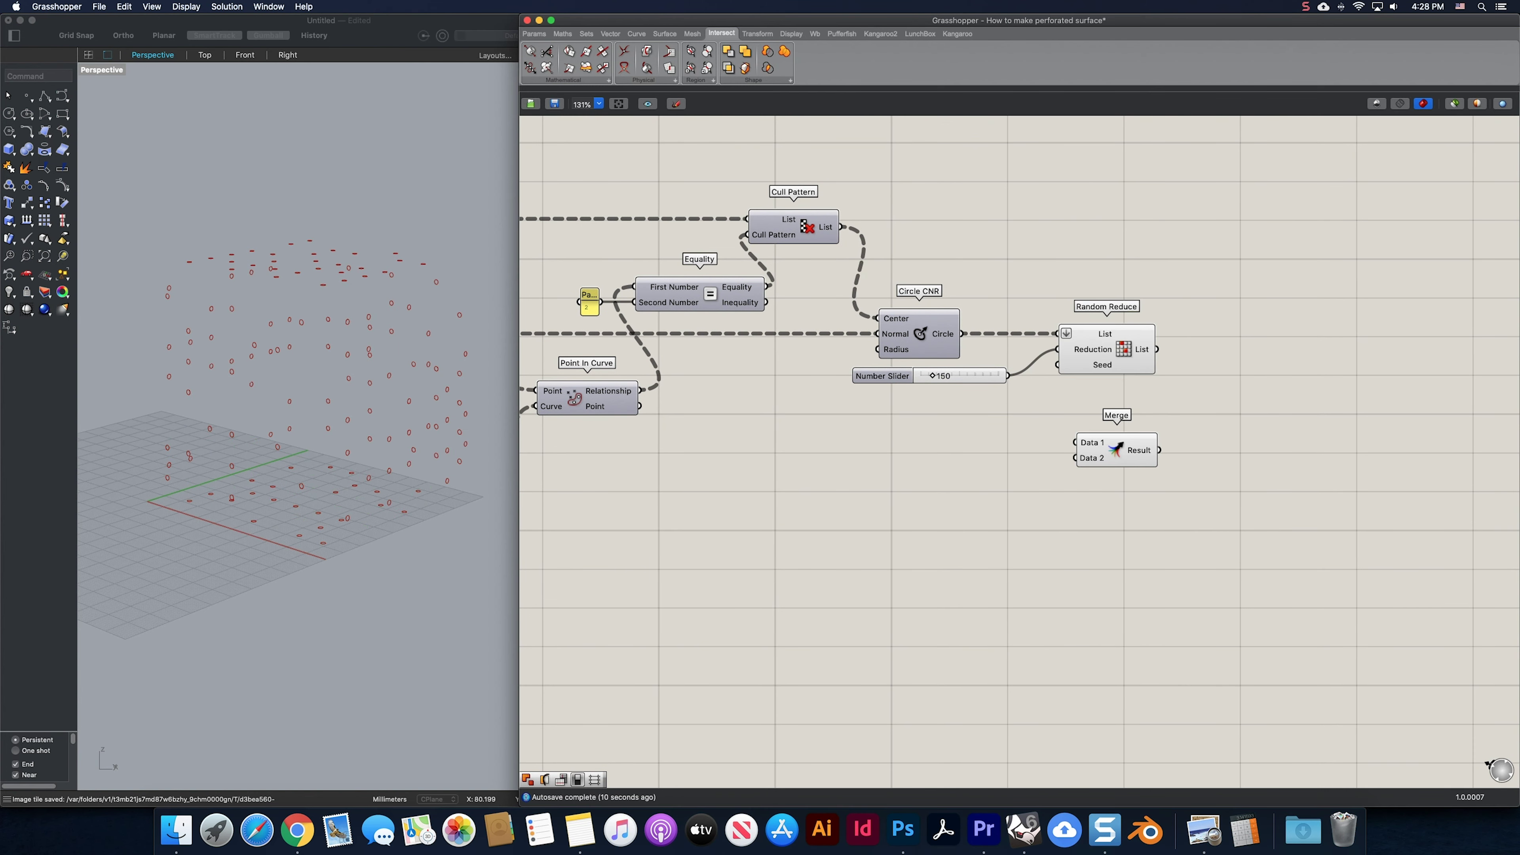
pyautogui.moveTo(1116, 453); pyautogui.dragTo(1172, 460)
pyautogui.moveTo(1158, 349); pyautogui.dragTo(1135, 449)
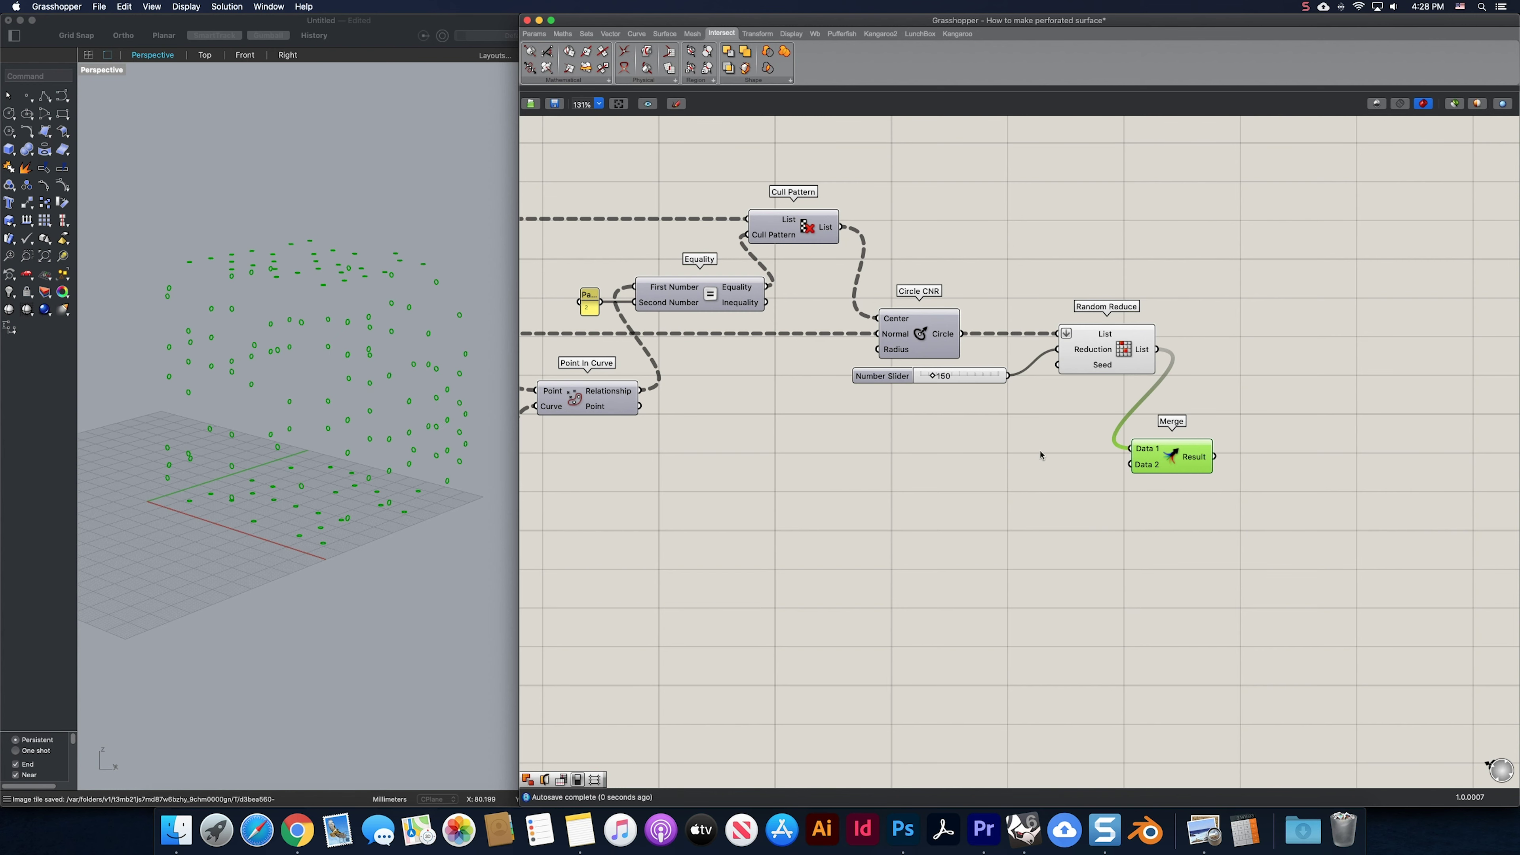
# Wire the Join Curves component's Curves output into the Merge component's Data 2 input.
pyautogui.moveTo(1042, 452); pyautogui.dragTo(1116, 402, button='right')
pyautogui.moveTo(592, 430); pyautogui.dragTo(1221, 422)
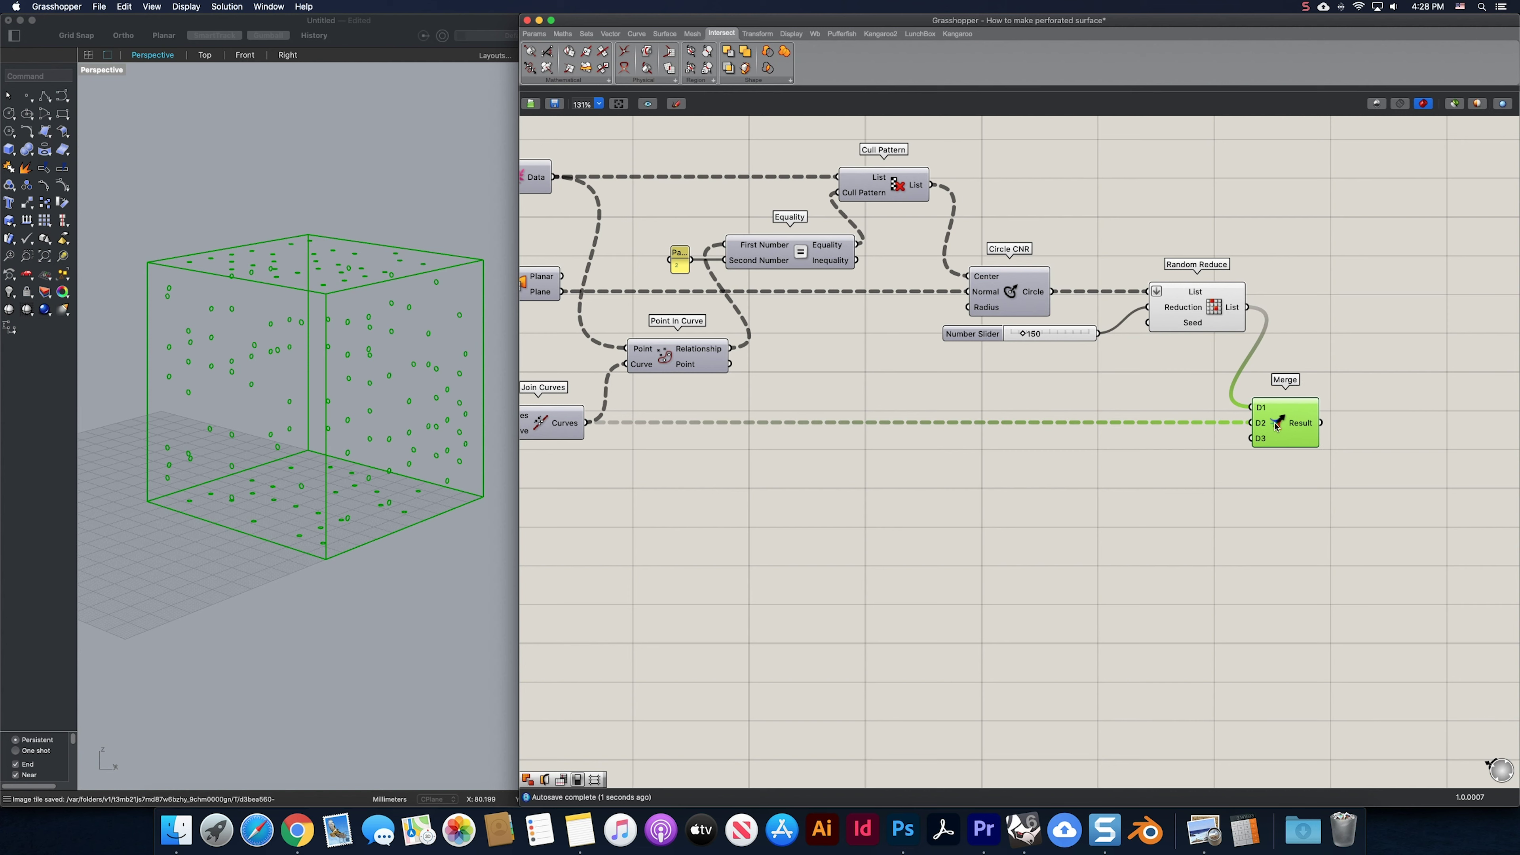
# Add a Boundary Surfaces component beside Merge, flatten its Edges input, and wire the Merge Result into it.
pyautogui.moveTo(1275, 425); pyautogui.dragTo(1010, 419, button='right')
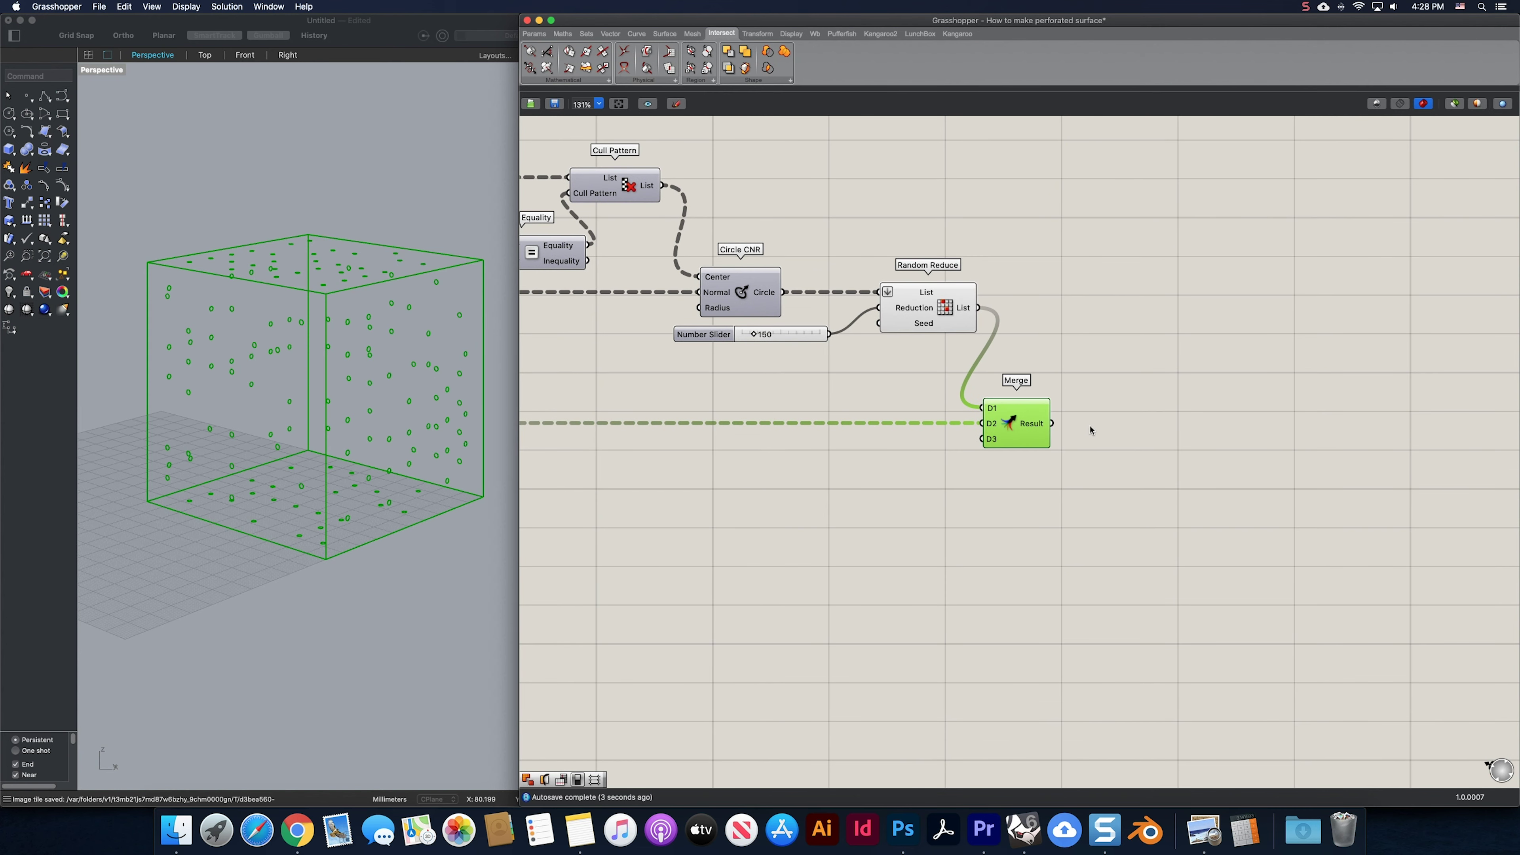
pyautogui.doubleClick(1103, 422)
pyautogui.write('bou')
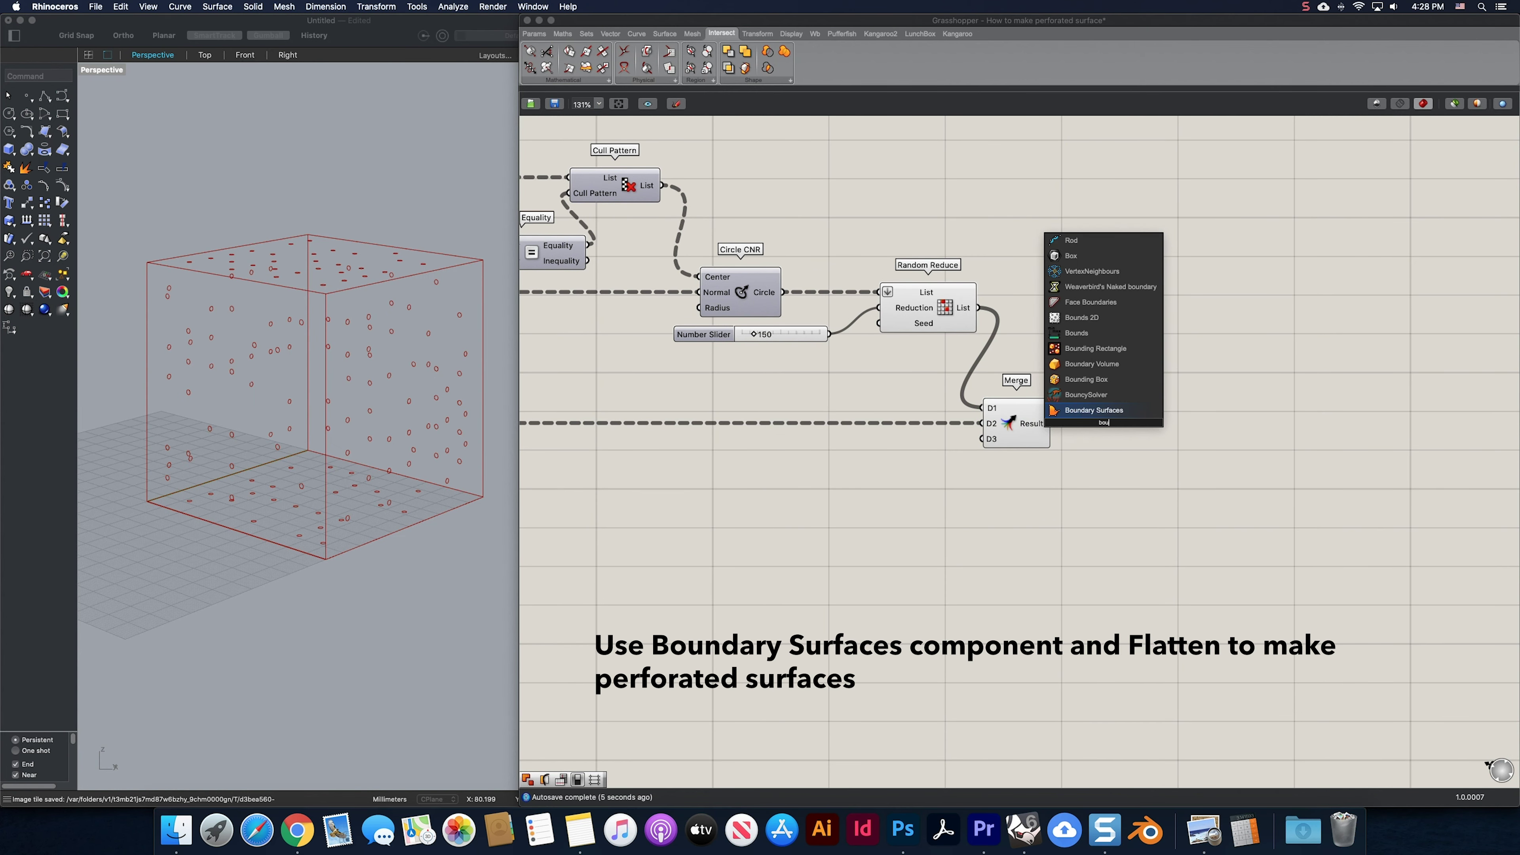
pyautogui.click(1120, 409)
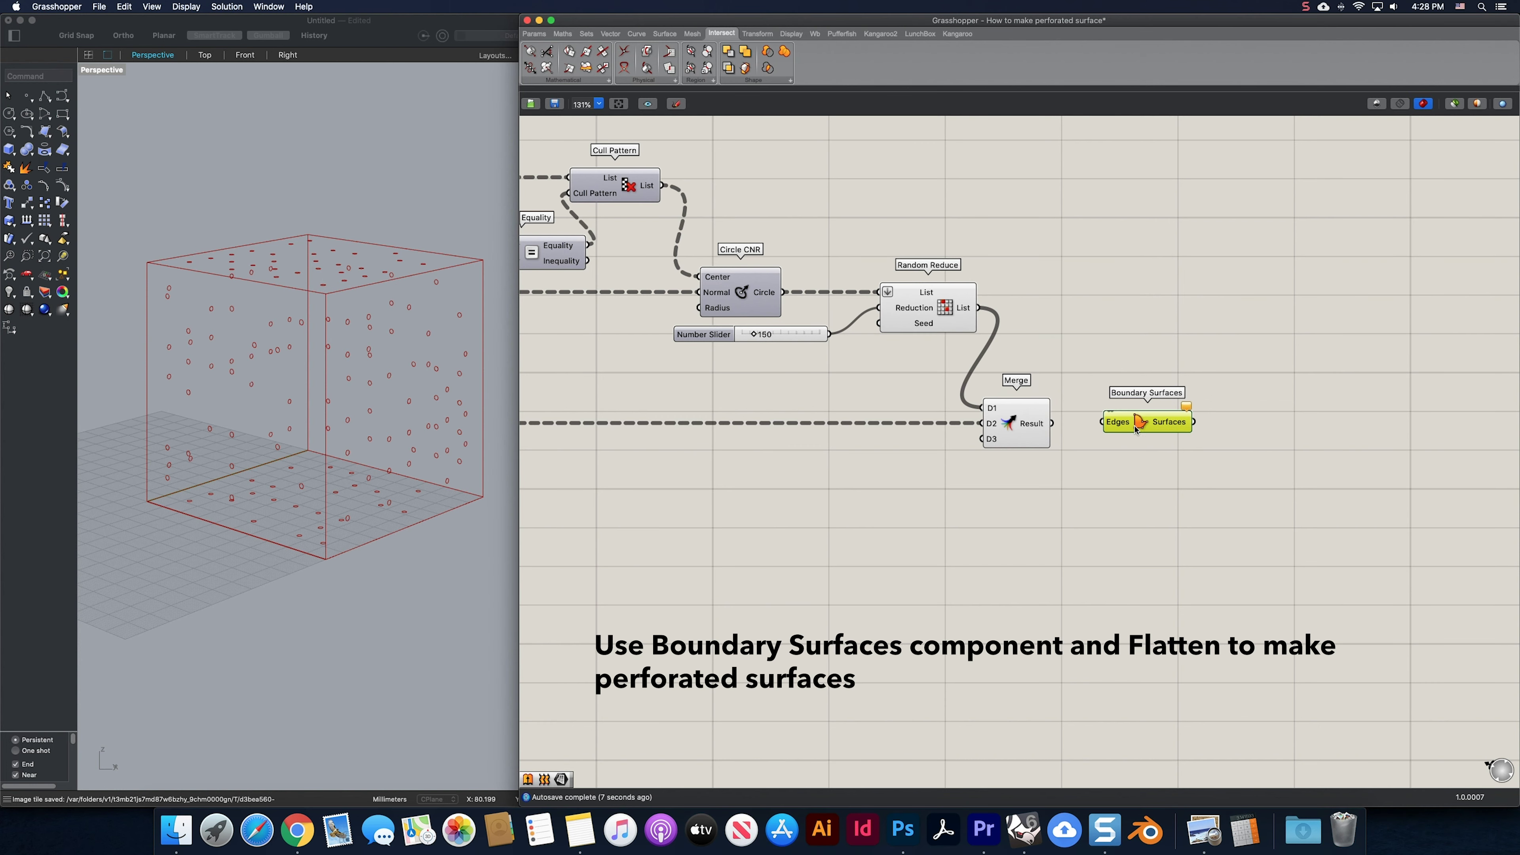
pyautogui.rightClick(1116, 424)
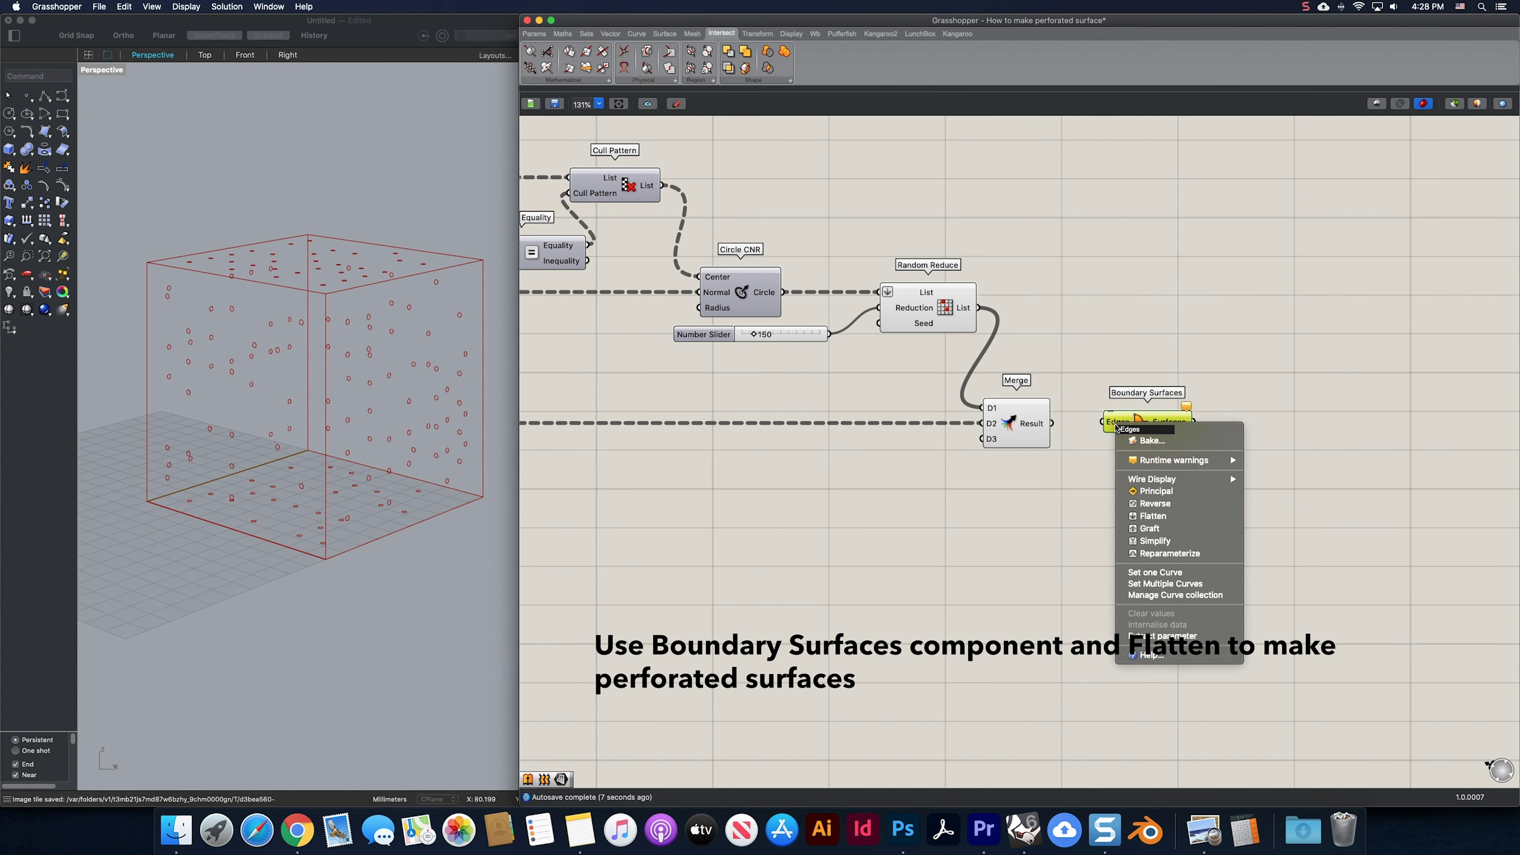
pyautogui.click(1147, 516)
pyautogui.moveTo(1054, 423); pyautogui.dragTo(1122, 427)
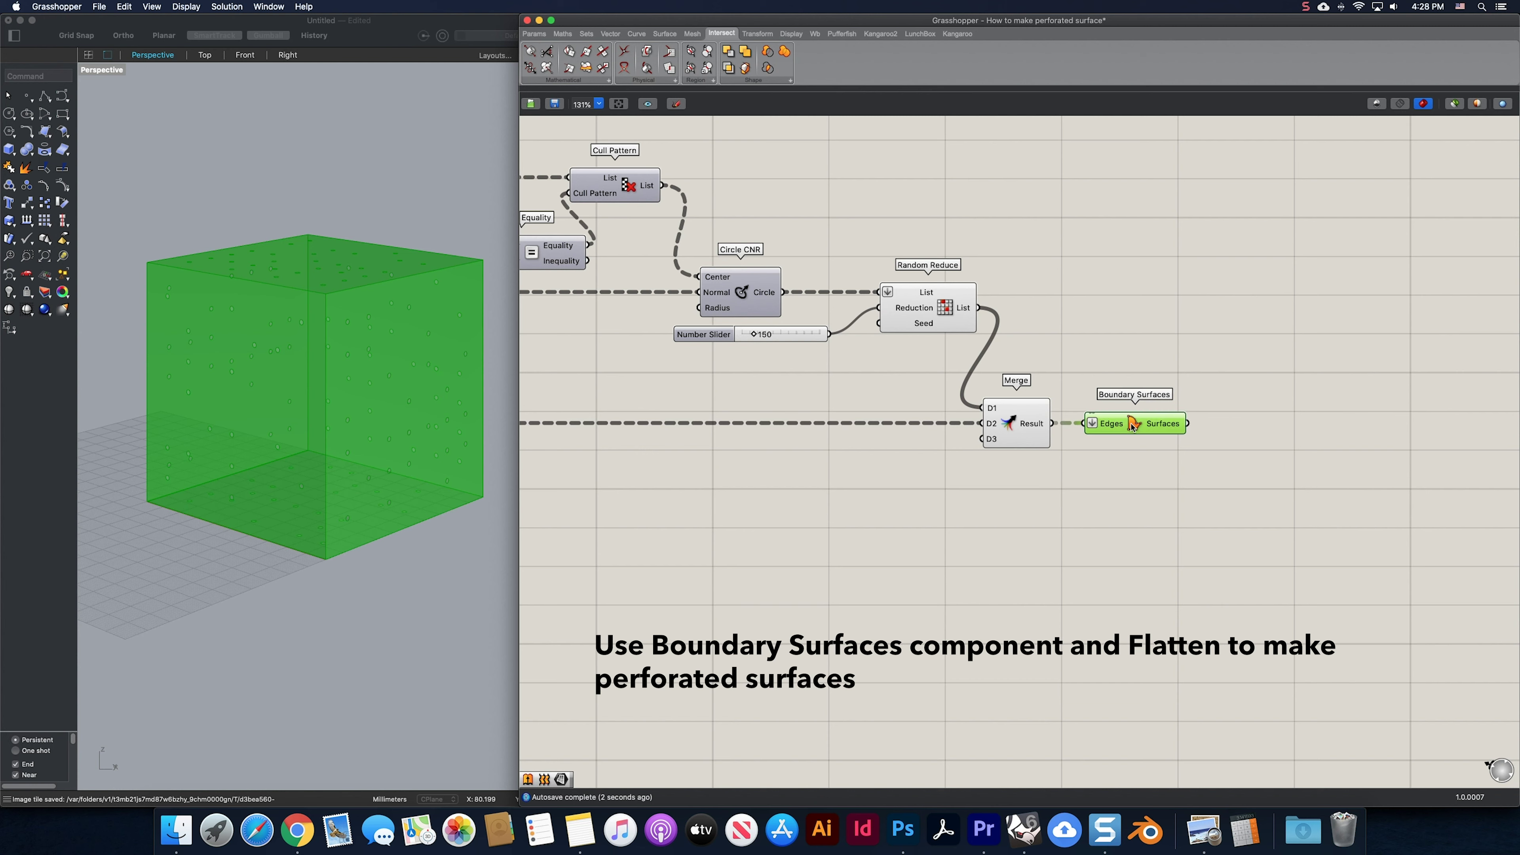
# Bake the Boundary Surfaces geometry onto Layer 01.
pyautogui.rightClick(1131, 425)
pyautogui.click(1146, 481)
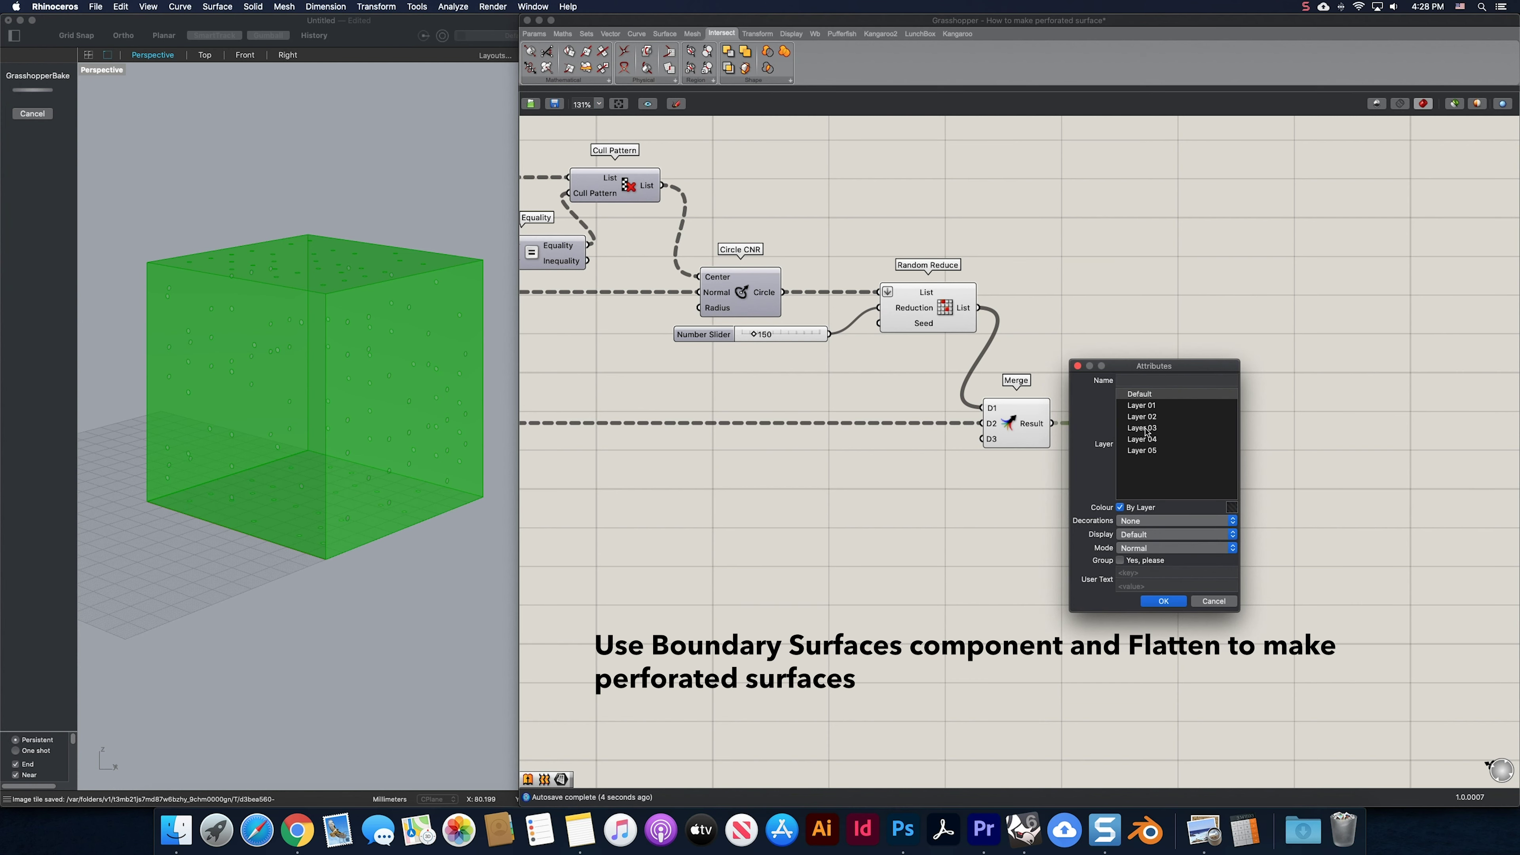
pyautogui.click(1143, 406)
pyautogui.click(1163, 601)
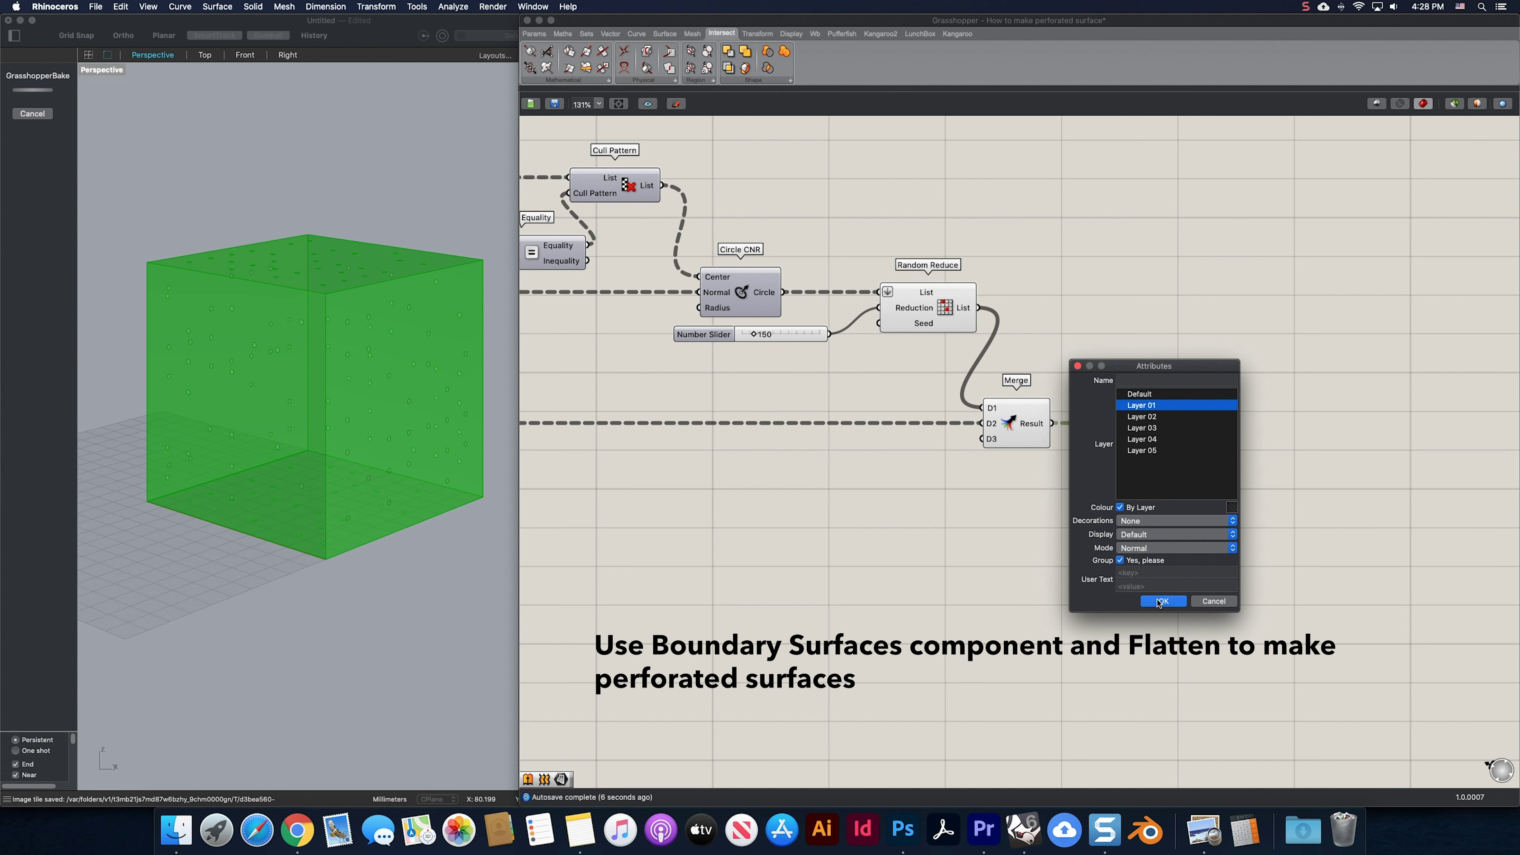
# Turn off all Grasshopper preview geometry, set Rhino's Perspective viewport to Rendered display, and inspect the perforated cube.
pyautogui.click(1456, 102)
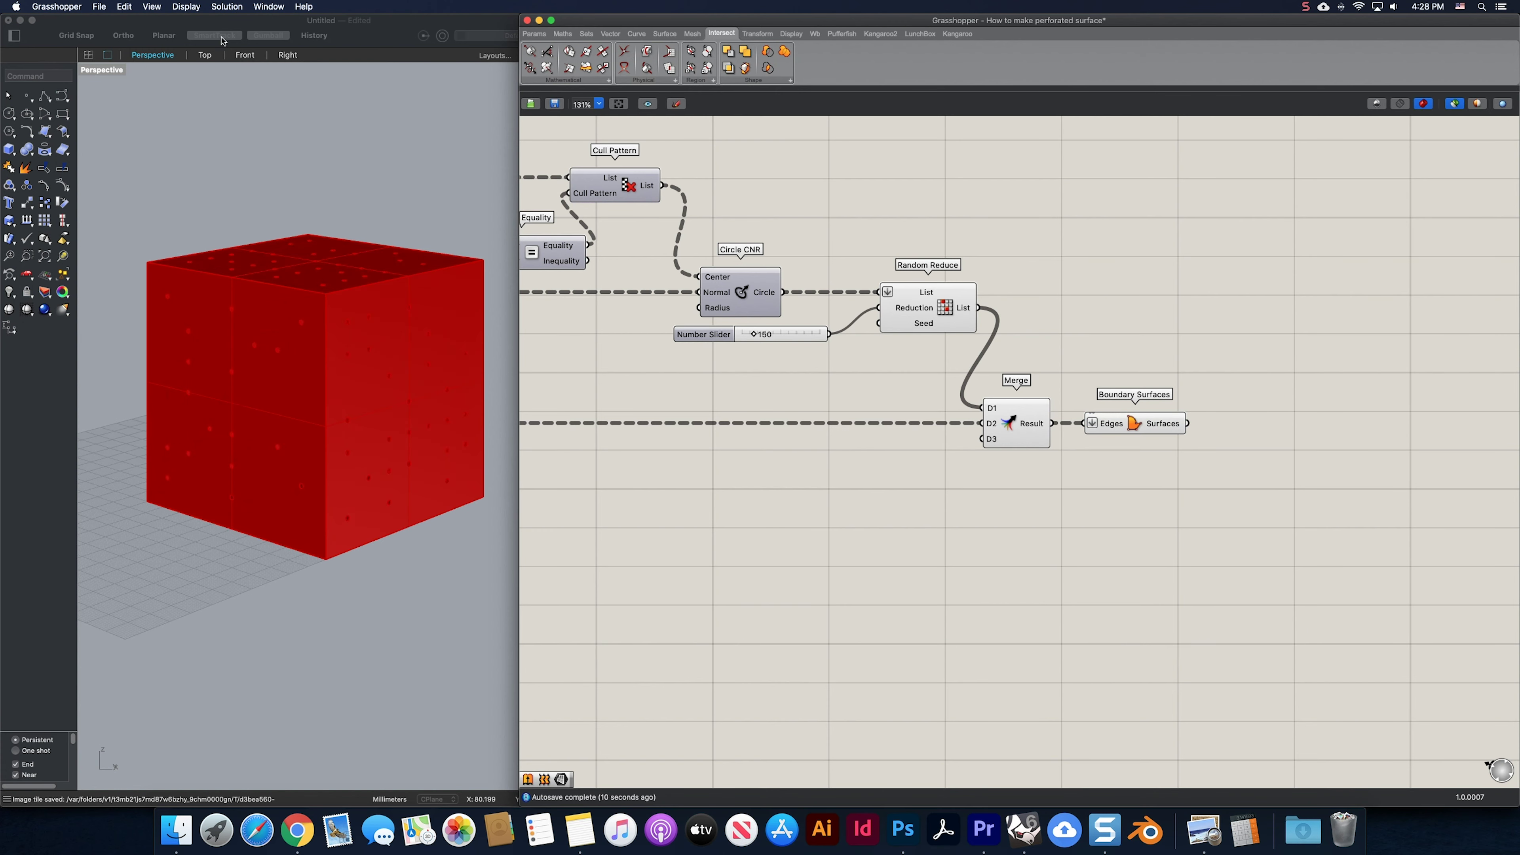
pyautogui.click(193, 125)
pyautogui.click(147, 7)
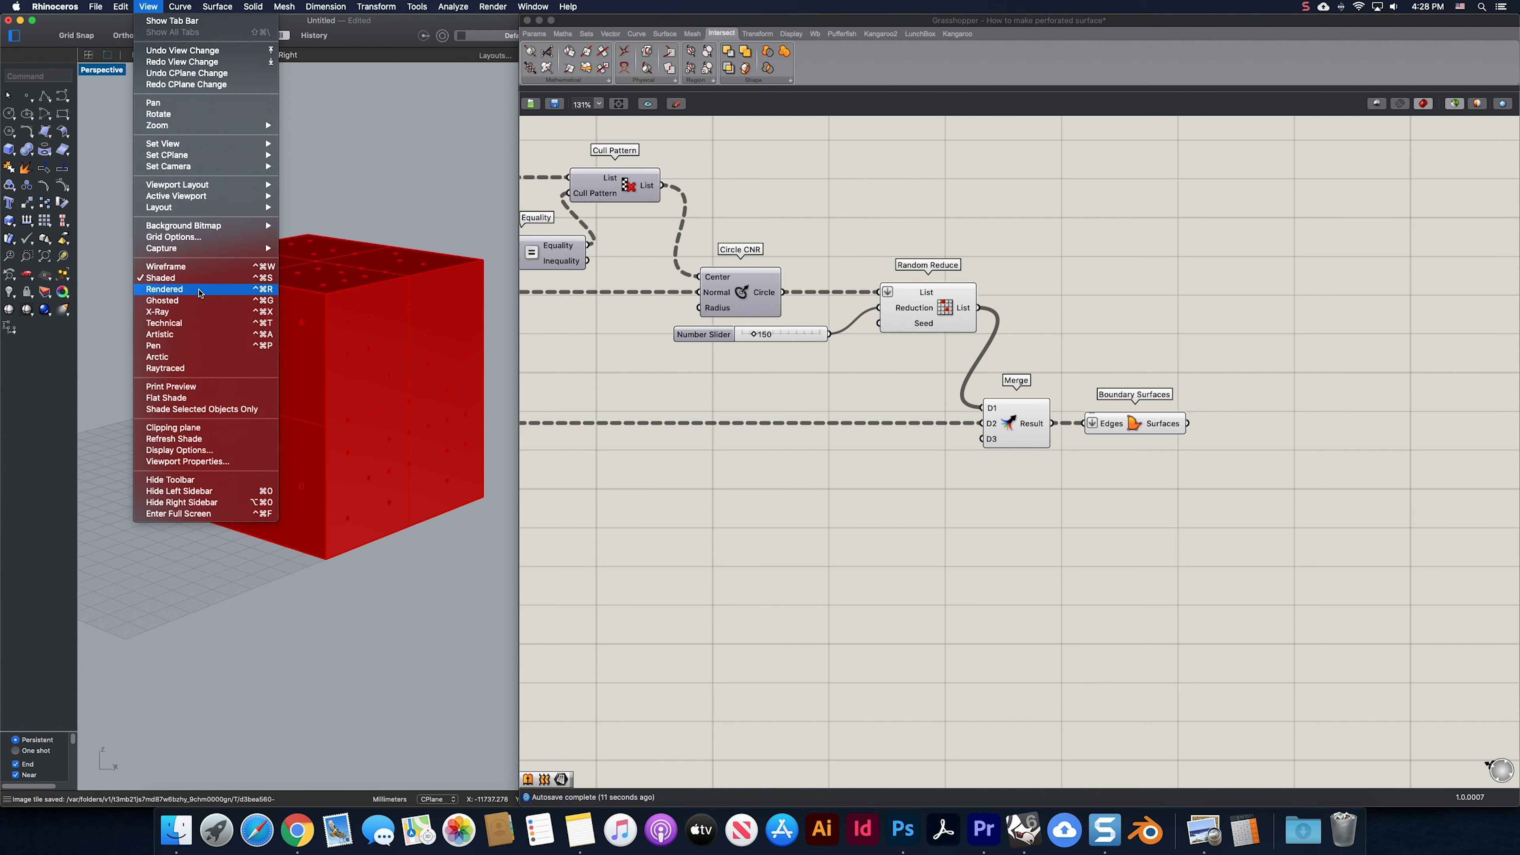
pyautogui.click(179, 291)
pyautogui.moveTo(317, 389); pyautogui.dragTo(324, 354, button='right')
pyautogui.moveTo(399, 384)
pyautogui.mouseDown(button='right')
pyautogui.moveTo(261, 382)
pyautogui.moveTo(376, 406)
pyautogui.moveTo(383, 393)
pyautogui.mouseUp(button='right')
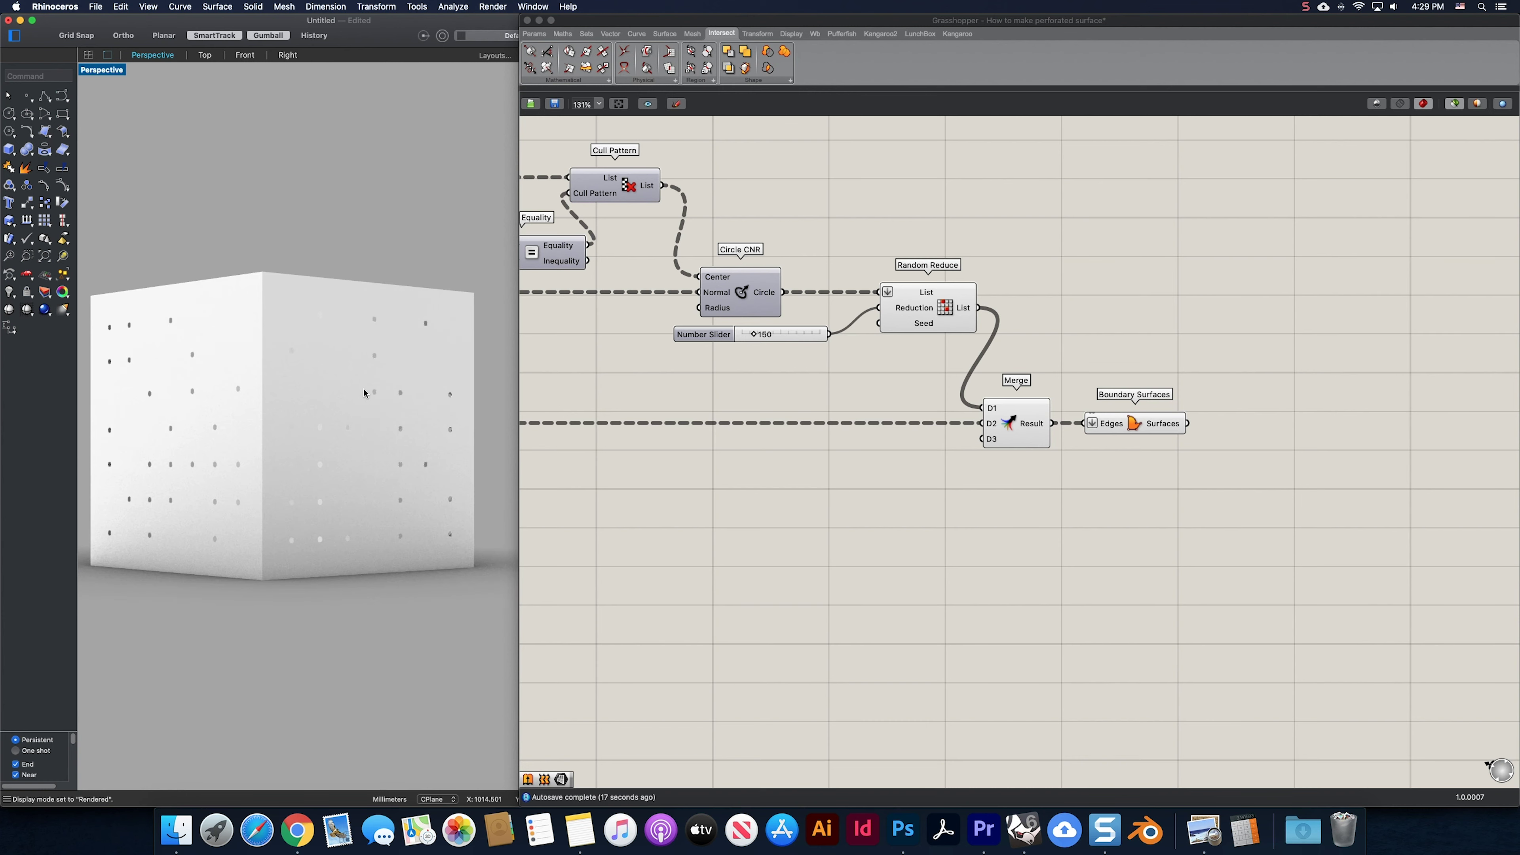